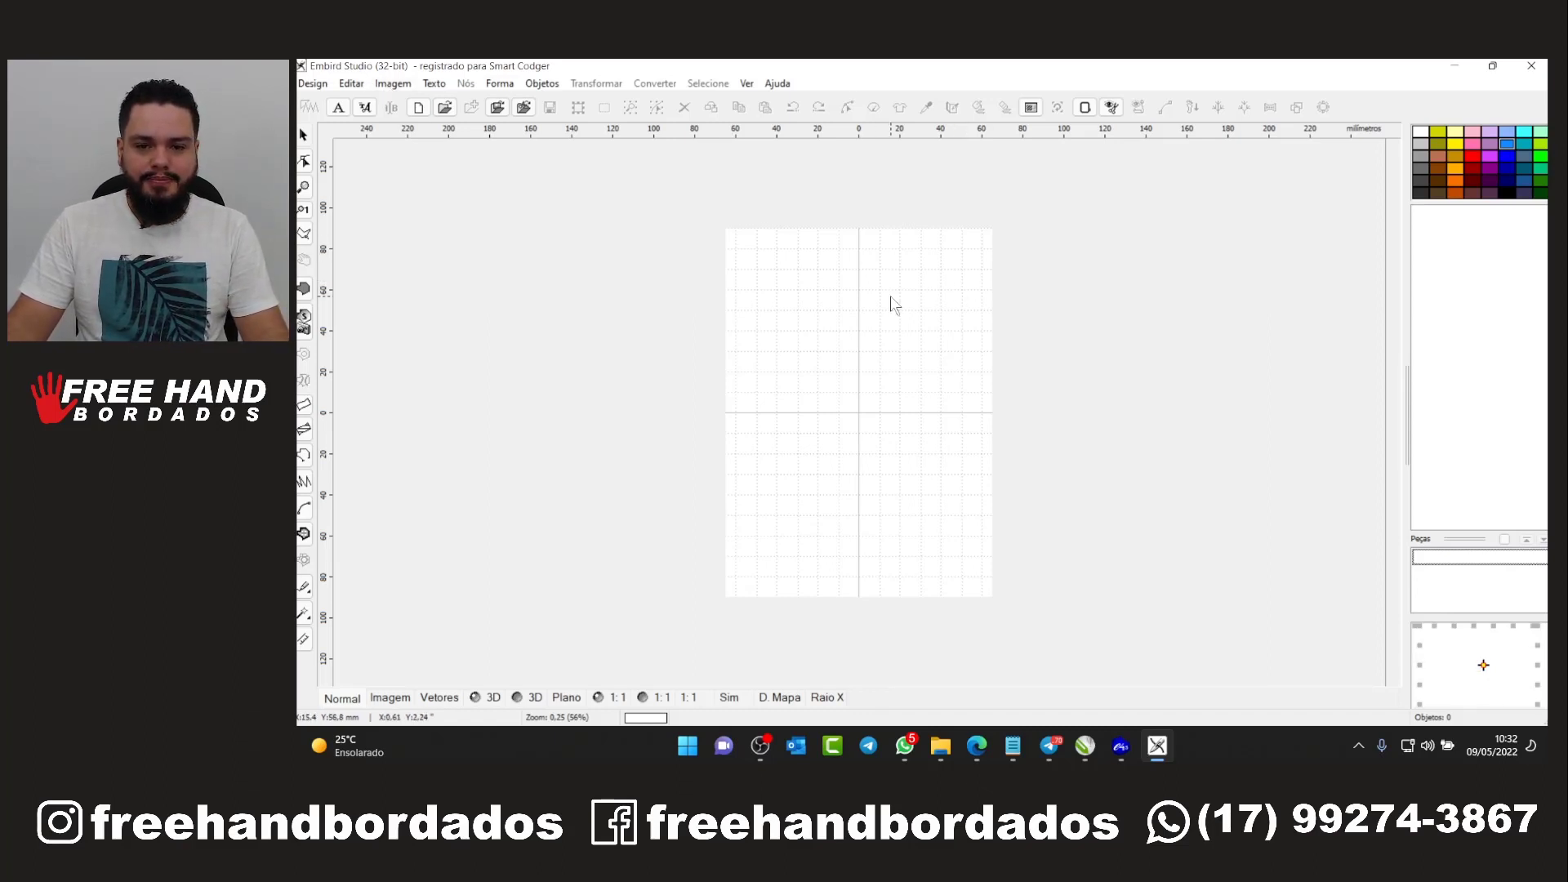
Begin importing a template image and select the FLOR picture in the Área de Trabalho folder
{"action": "left_click", "coordinate": [395, 84]}
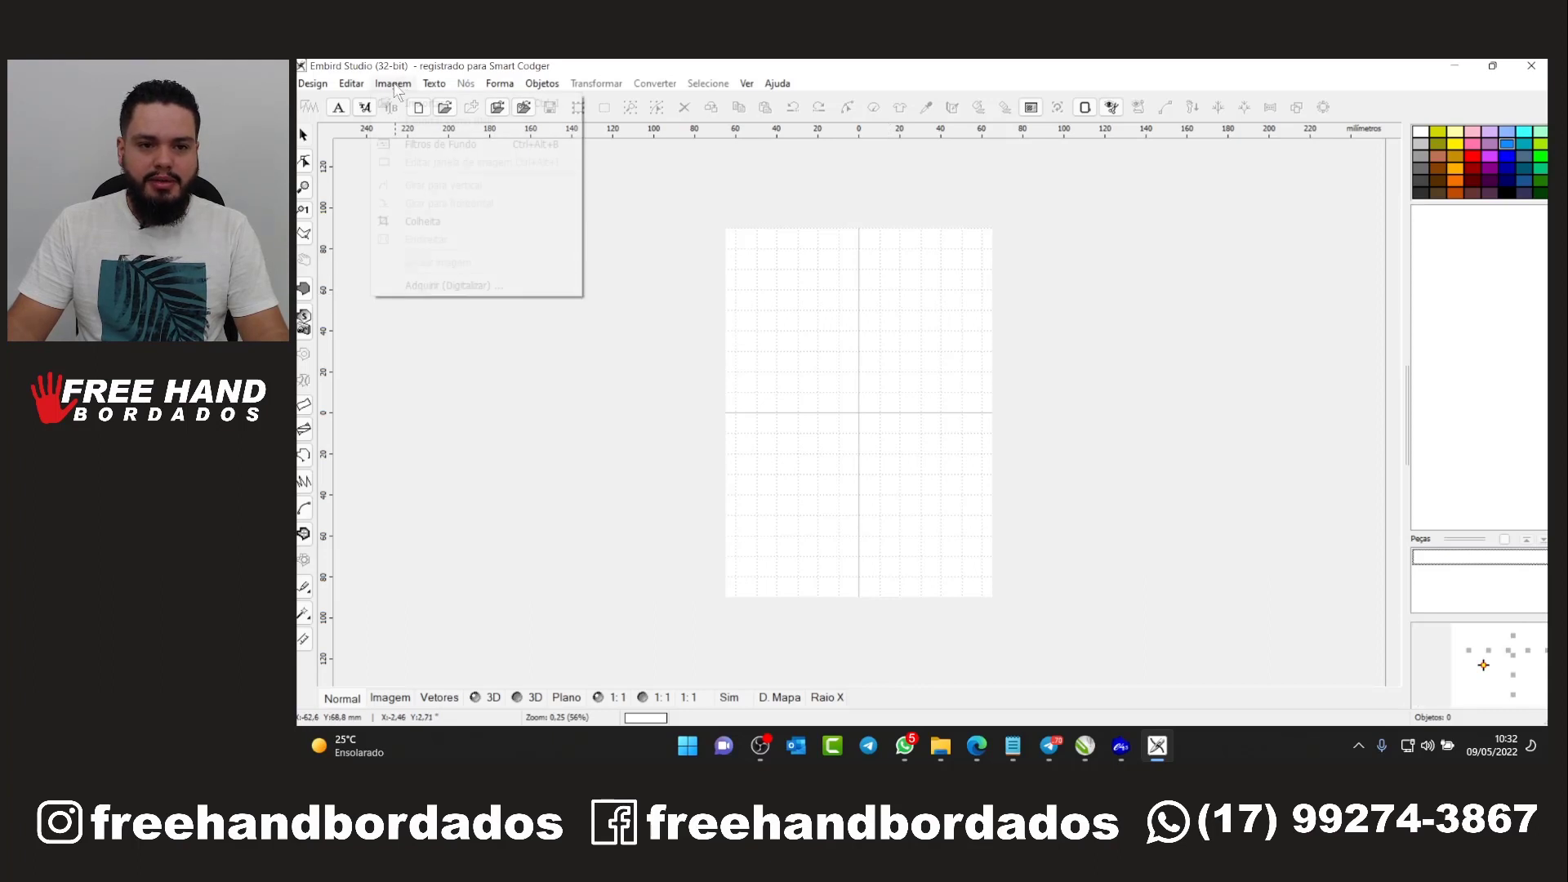
{"action": "left_click", "coordinate": [416, 104]}
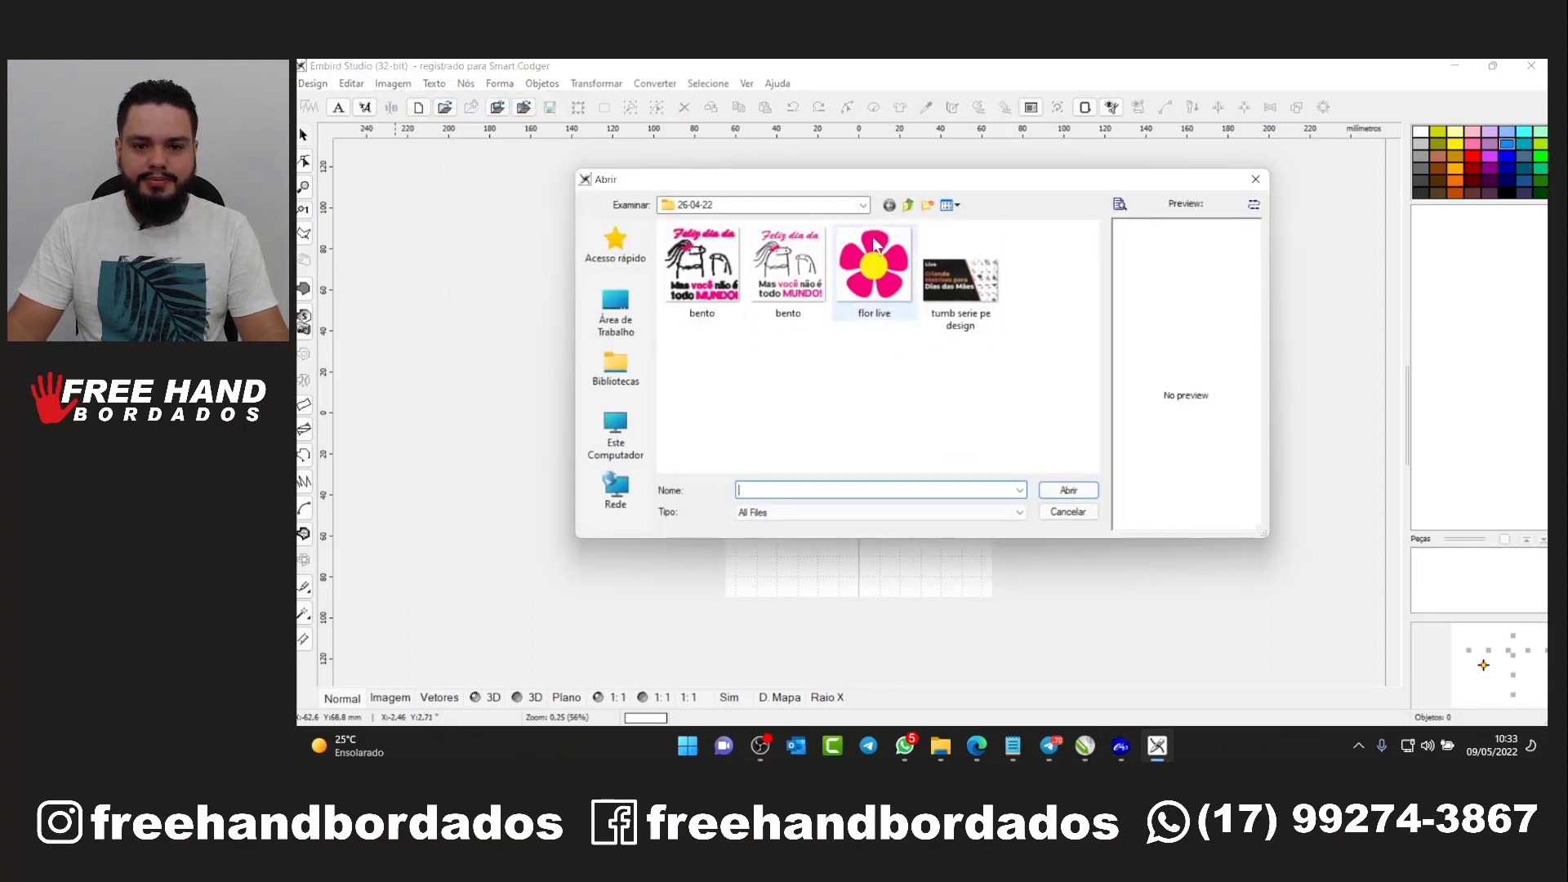
{"action": "left_click", "coordinate": [614, 317]}
{"action": "scroll", "coordinate": [914, 330], "scroll_direction": "down", "scroll_amount": 10}
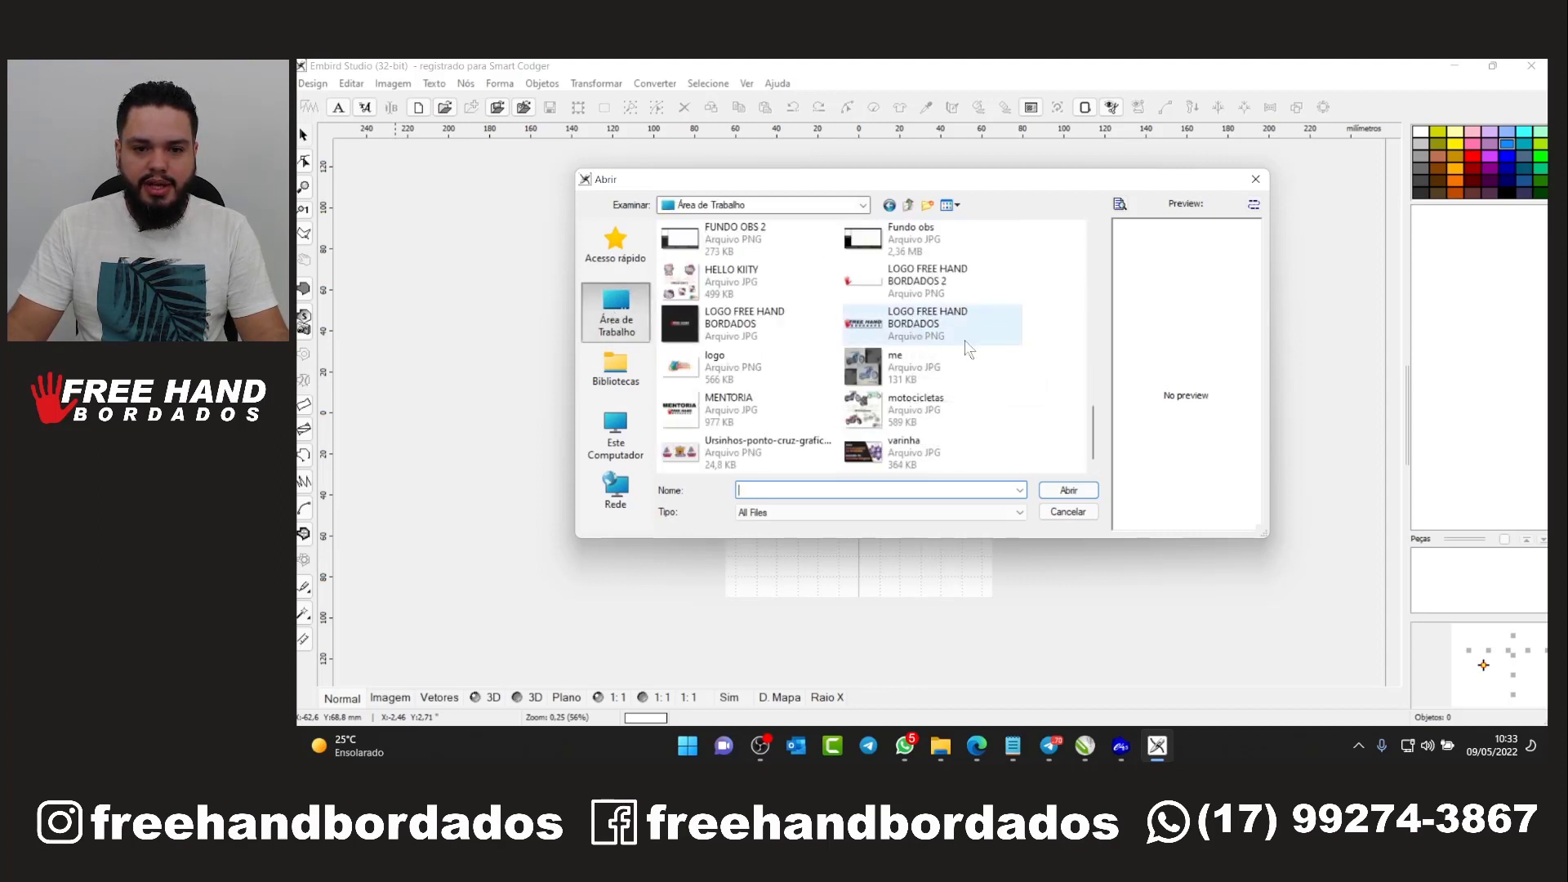
{"action": "scroll", "coordinate": [939, 343], "scroll_direction": "up", "scroll_amount": 3}
{"action": "left_click", "coordinate": [900, 327]}
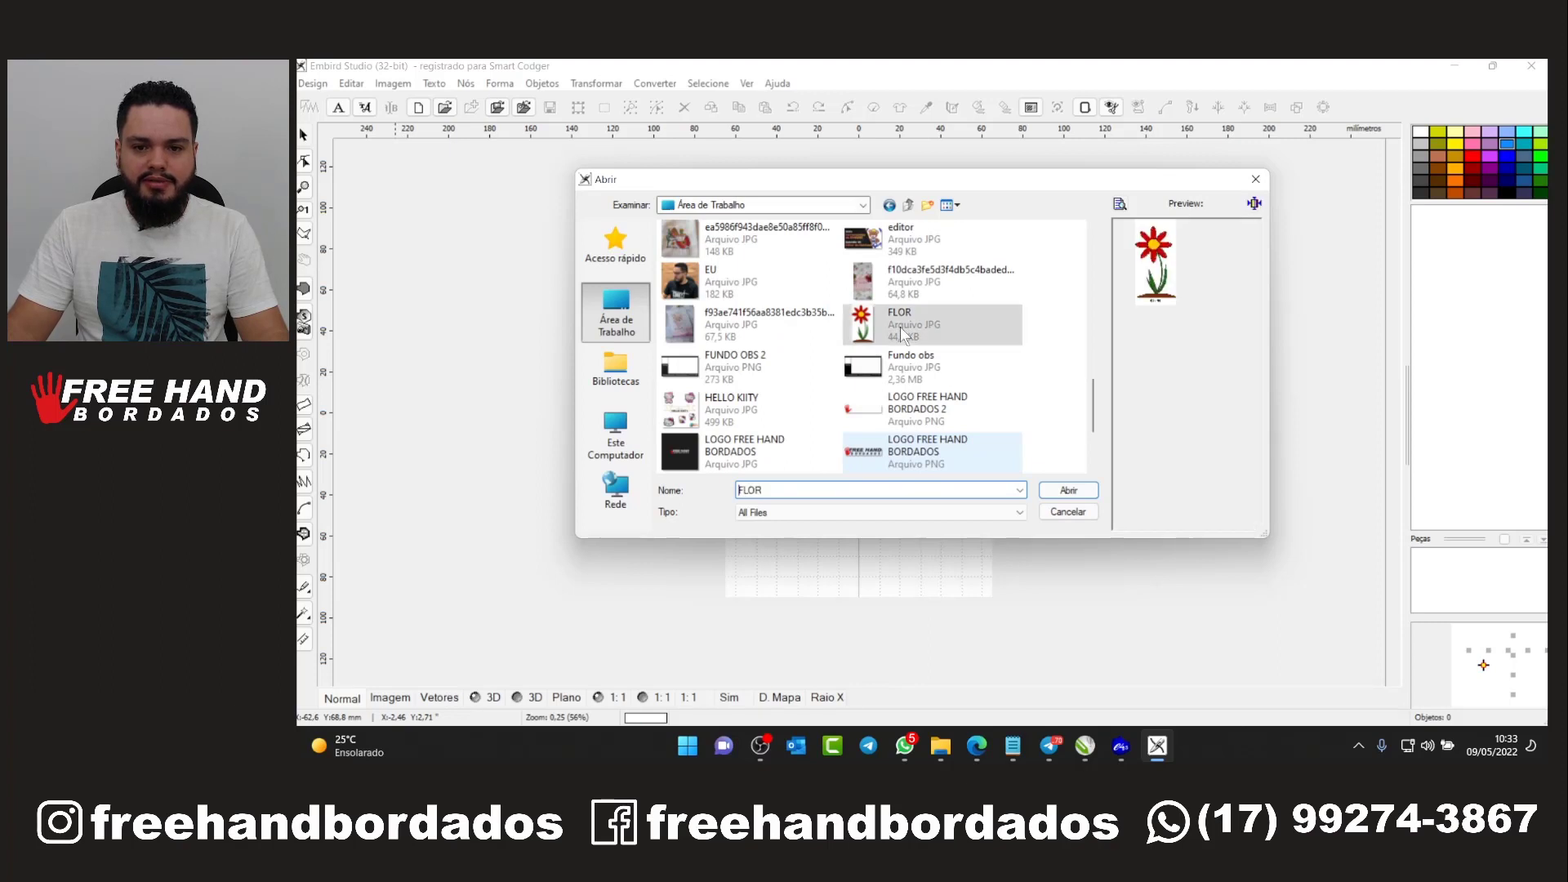
Show the files as large icons and import the FLOR flower image into the workspace
{"action": "left_click", "coordinate": [954, 206]}
{"action": "left_click", "coordinate": [987, 244]}
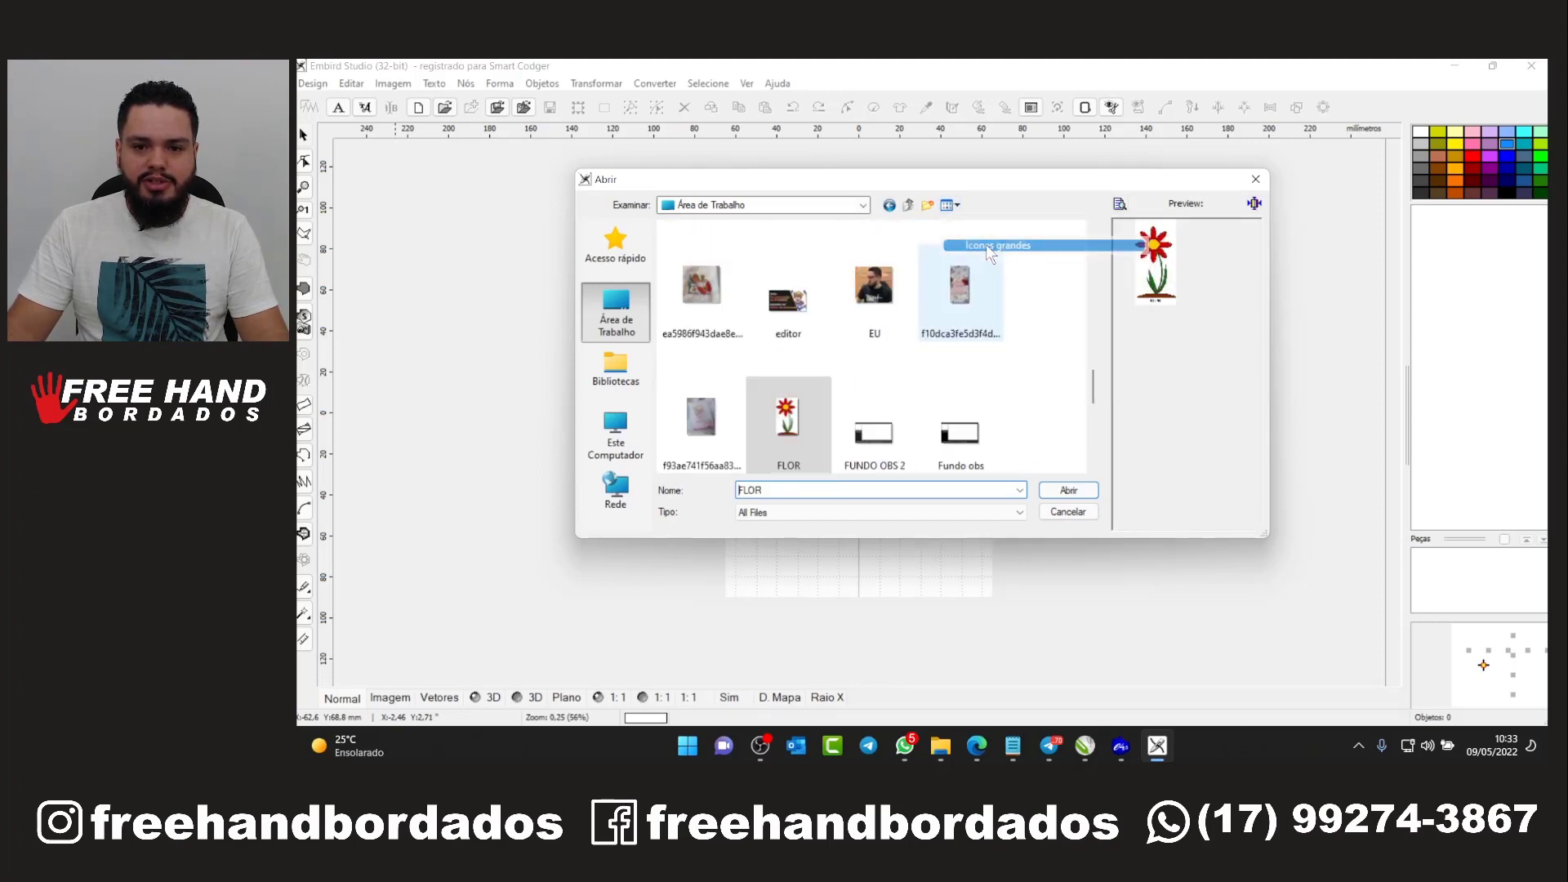
{"action": "left_click", "coordinate": [756, 438]}
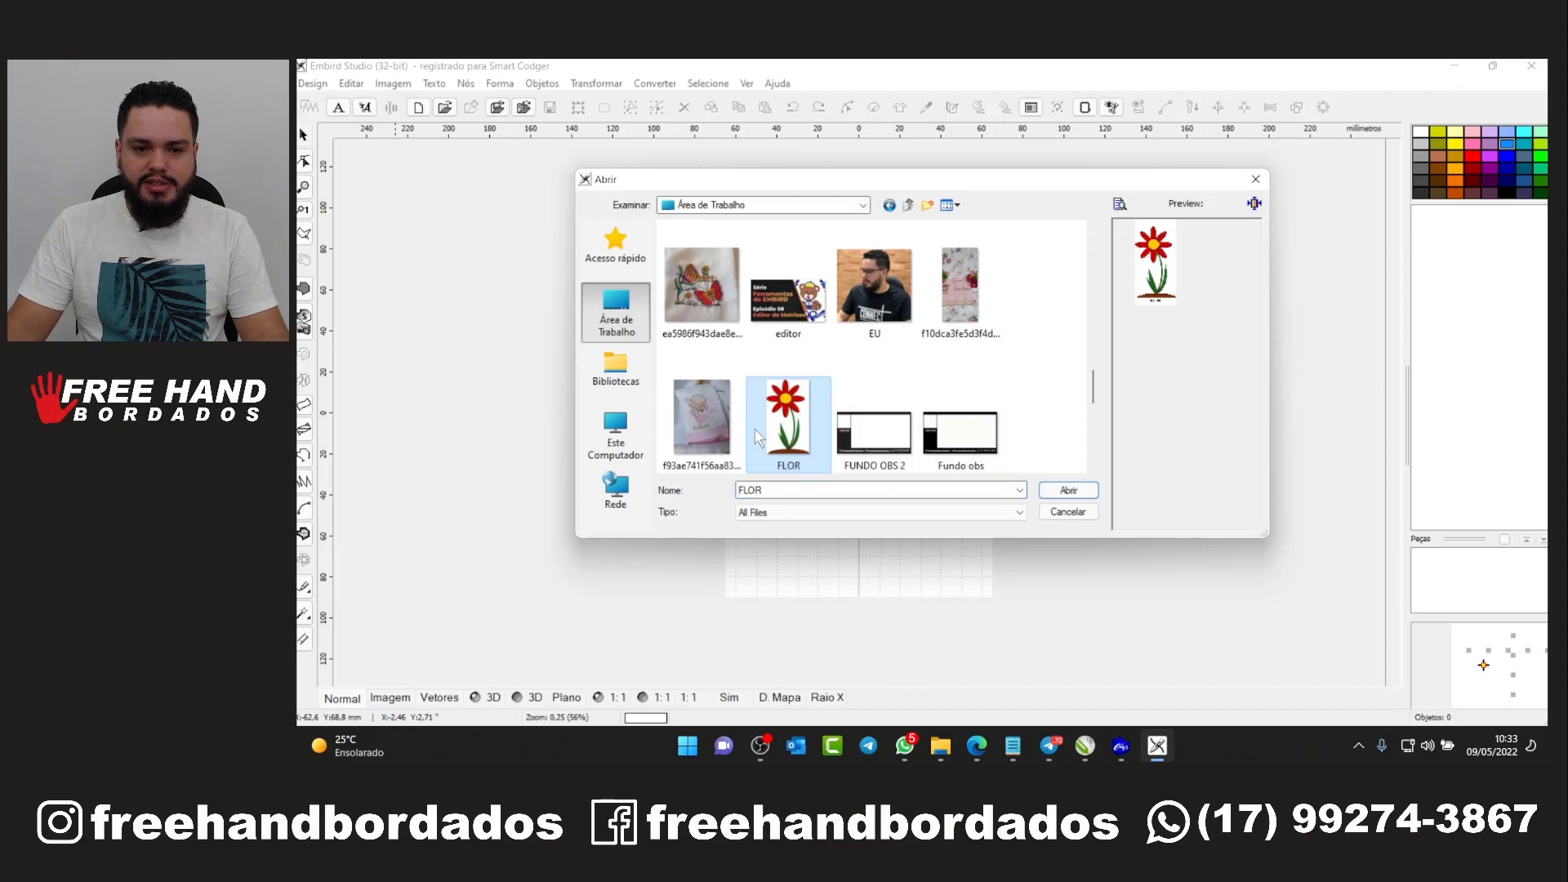
{"action": "left_click", "coordinate": [1066, 492]}
{"action": "left_click", "coordinate": [887, 467]}
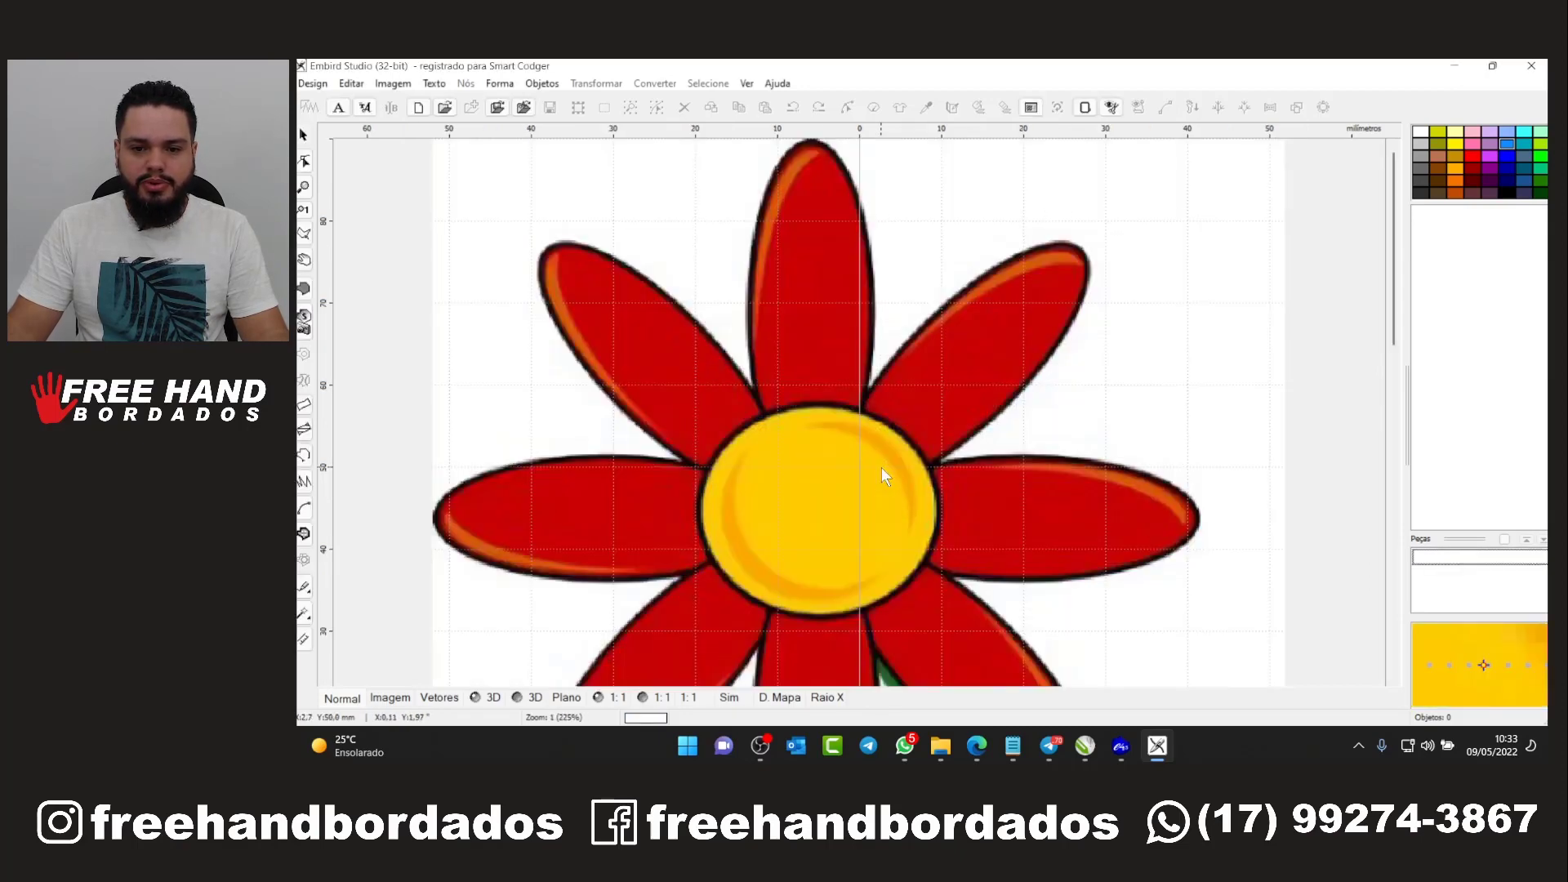
{"action": "scroll", "coordinate": [880, 465], "scroll_direction": "down", "scroll_amount": 2}
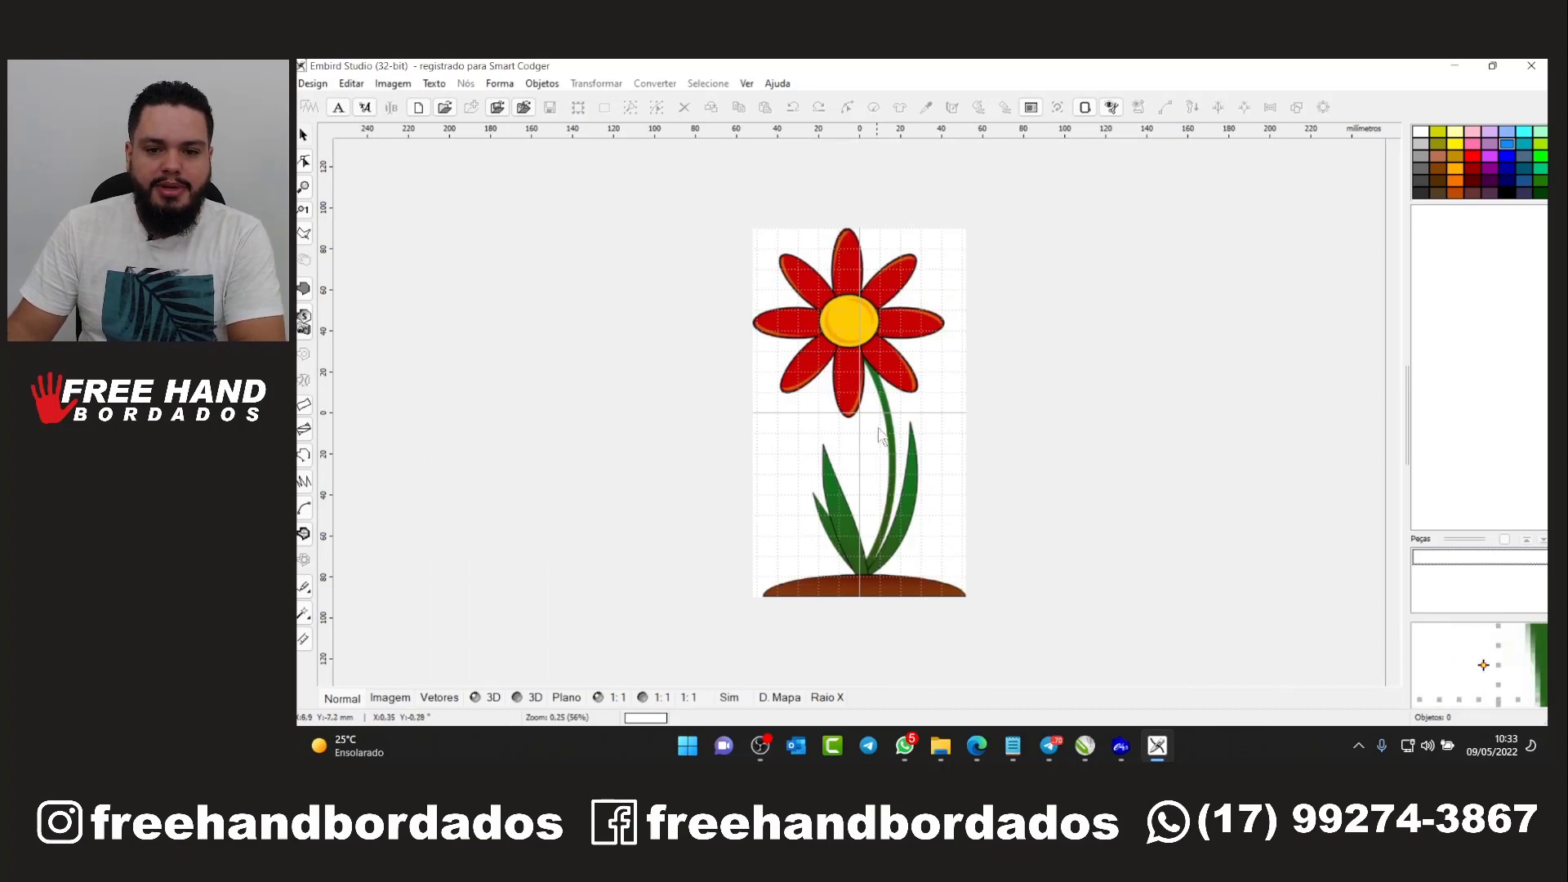
{"action": "scroll", "coordinate": [859, 400], "scroll_direction": "up", "scroll_amount": 1}
{"action": "scroll", "coordinate": [844, 384], "scroll_direction": "down", "scroll_amount": 1}
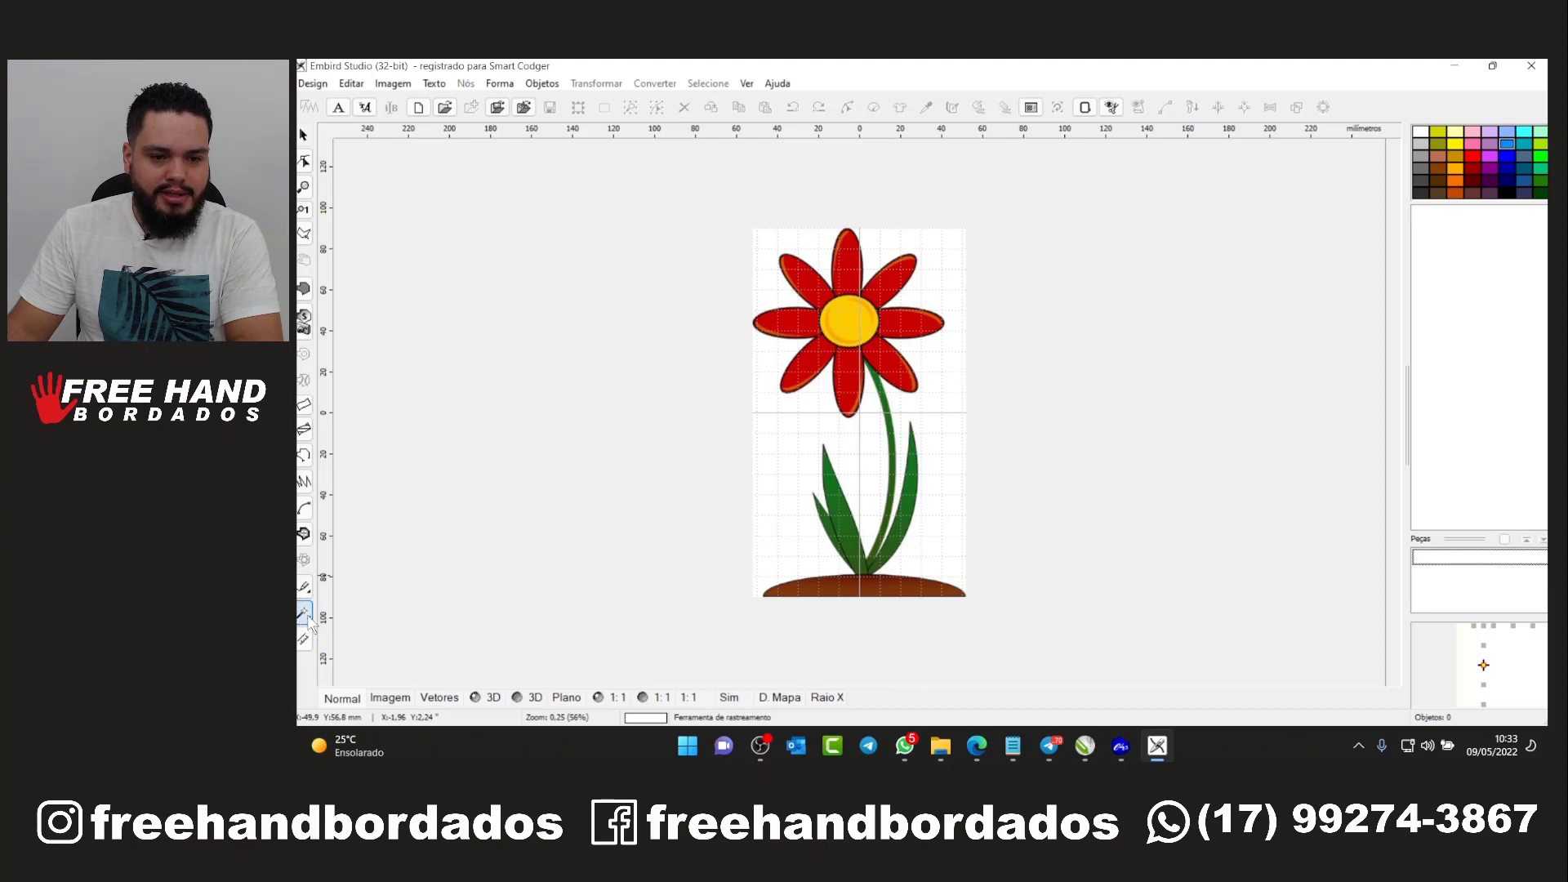
Start the tracing tool with the Preencher fill type and look at its colour choices without changing the colour
{"action": "left_click", "coordinate": [312, 622]}
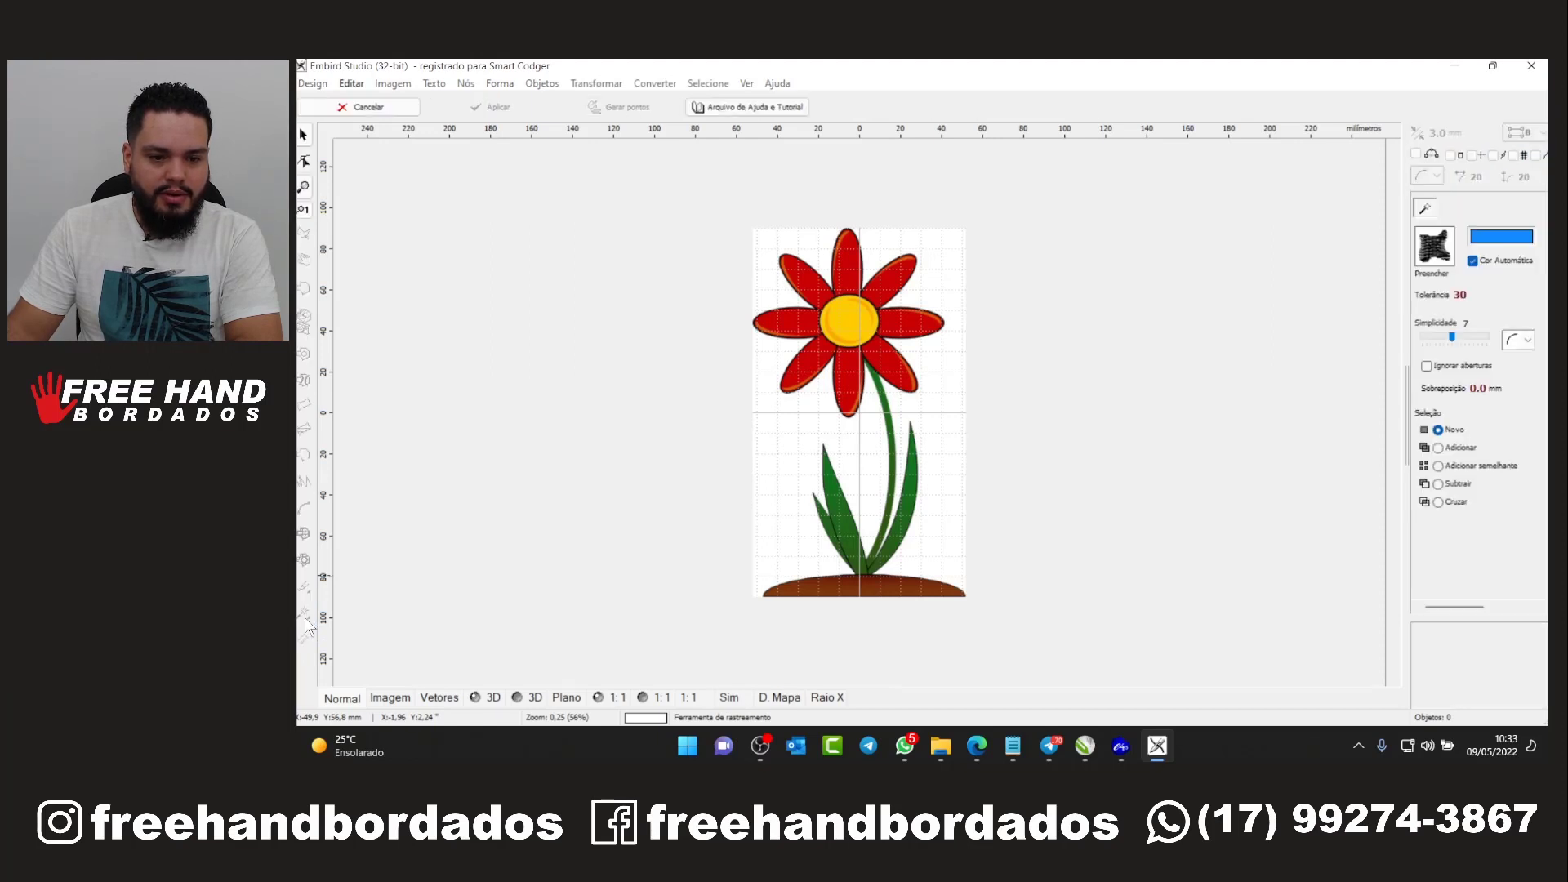
{"action": "left_click", "coordinate": [307, 625]}
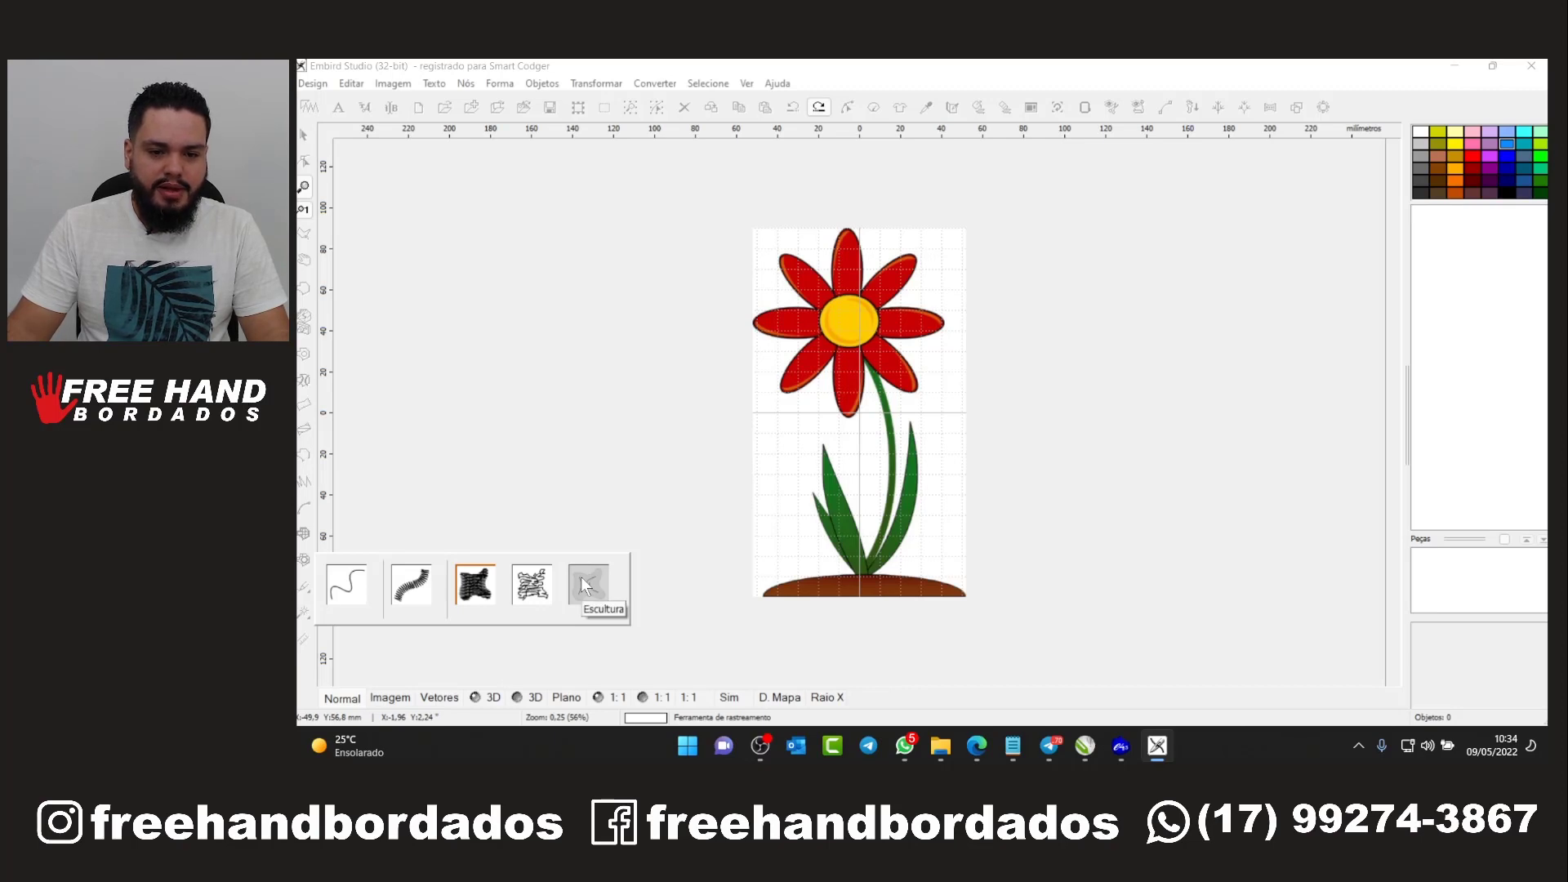
{"action": "left_click", "coordinate": [487, 580]}
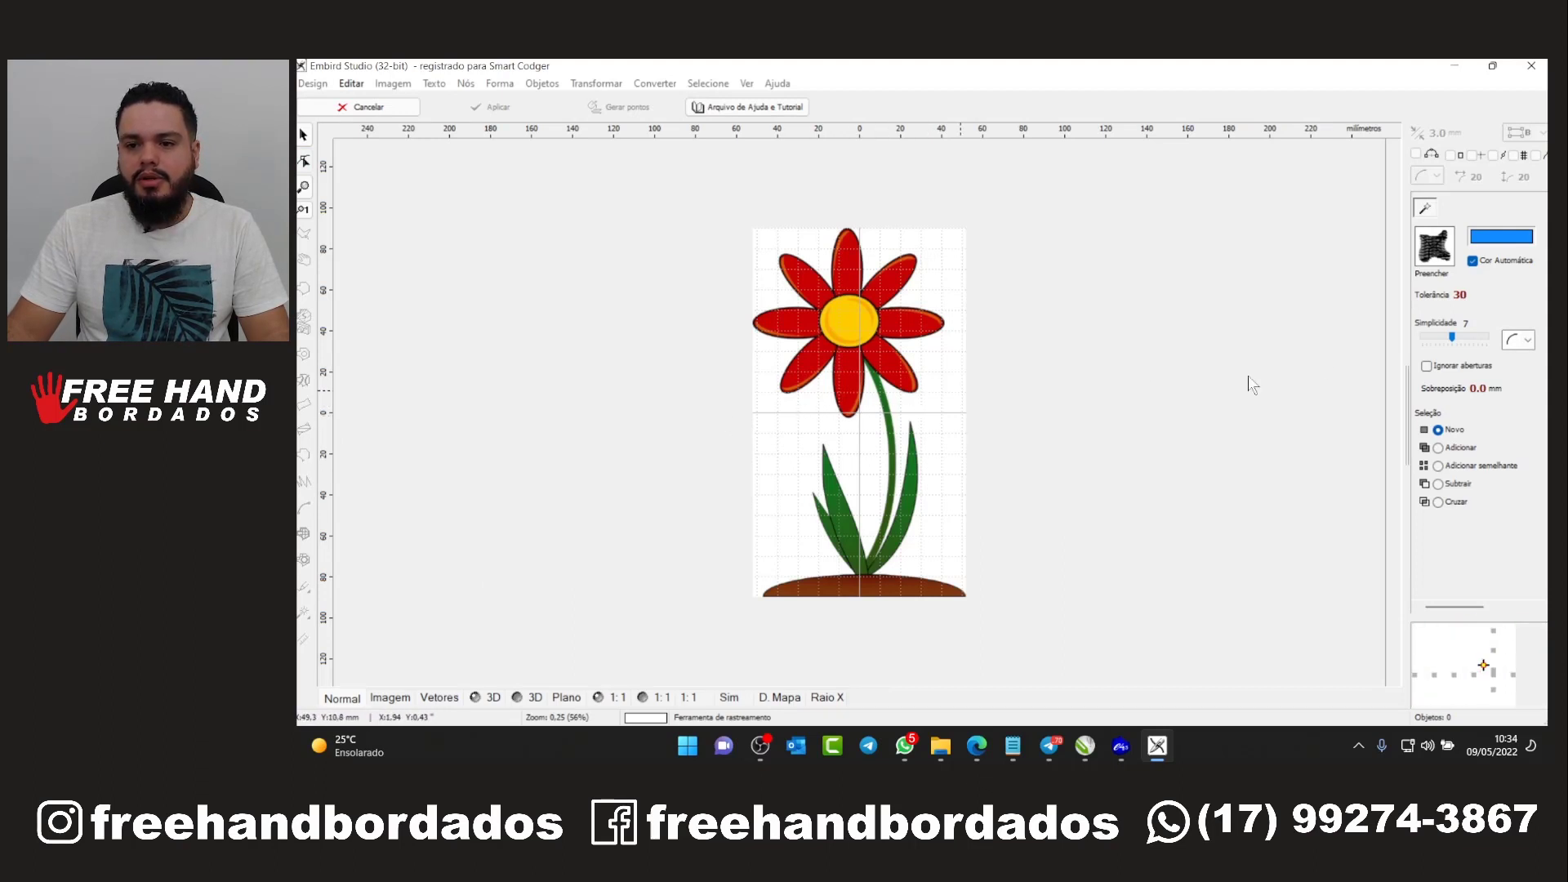
{"action": "left_click", "coordinate": [1495, 239]}
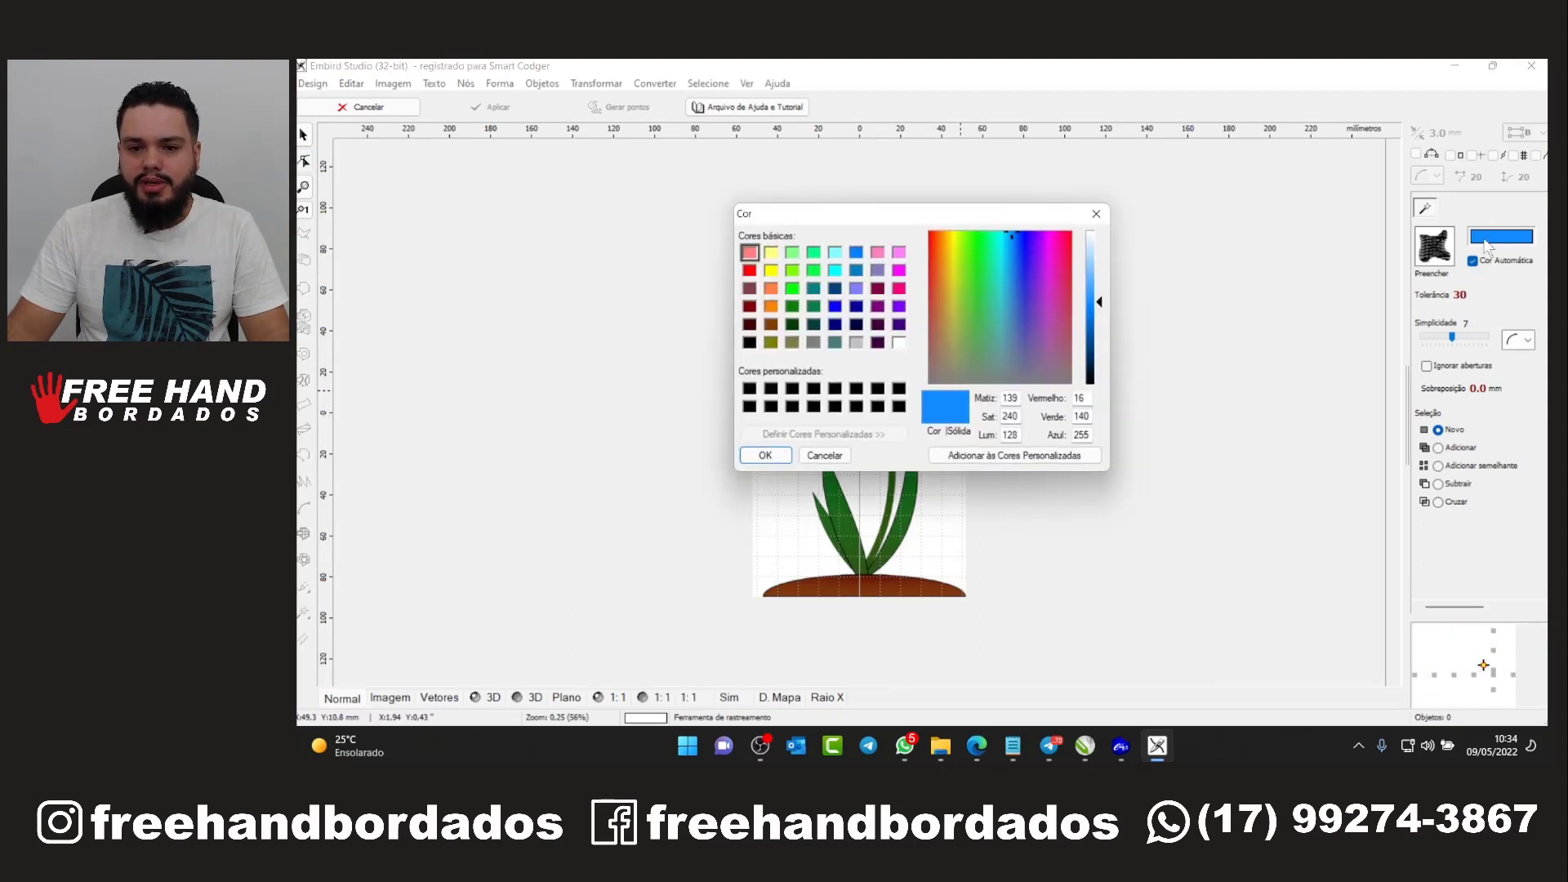
{"action": "left_click", "coordinate": [1096, 214]}
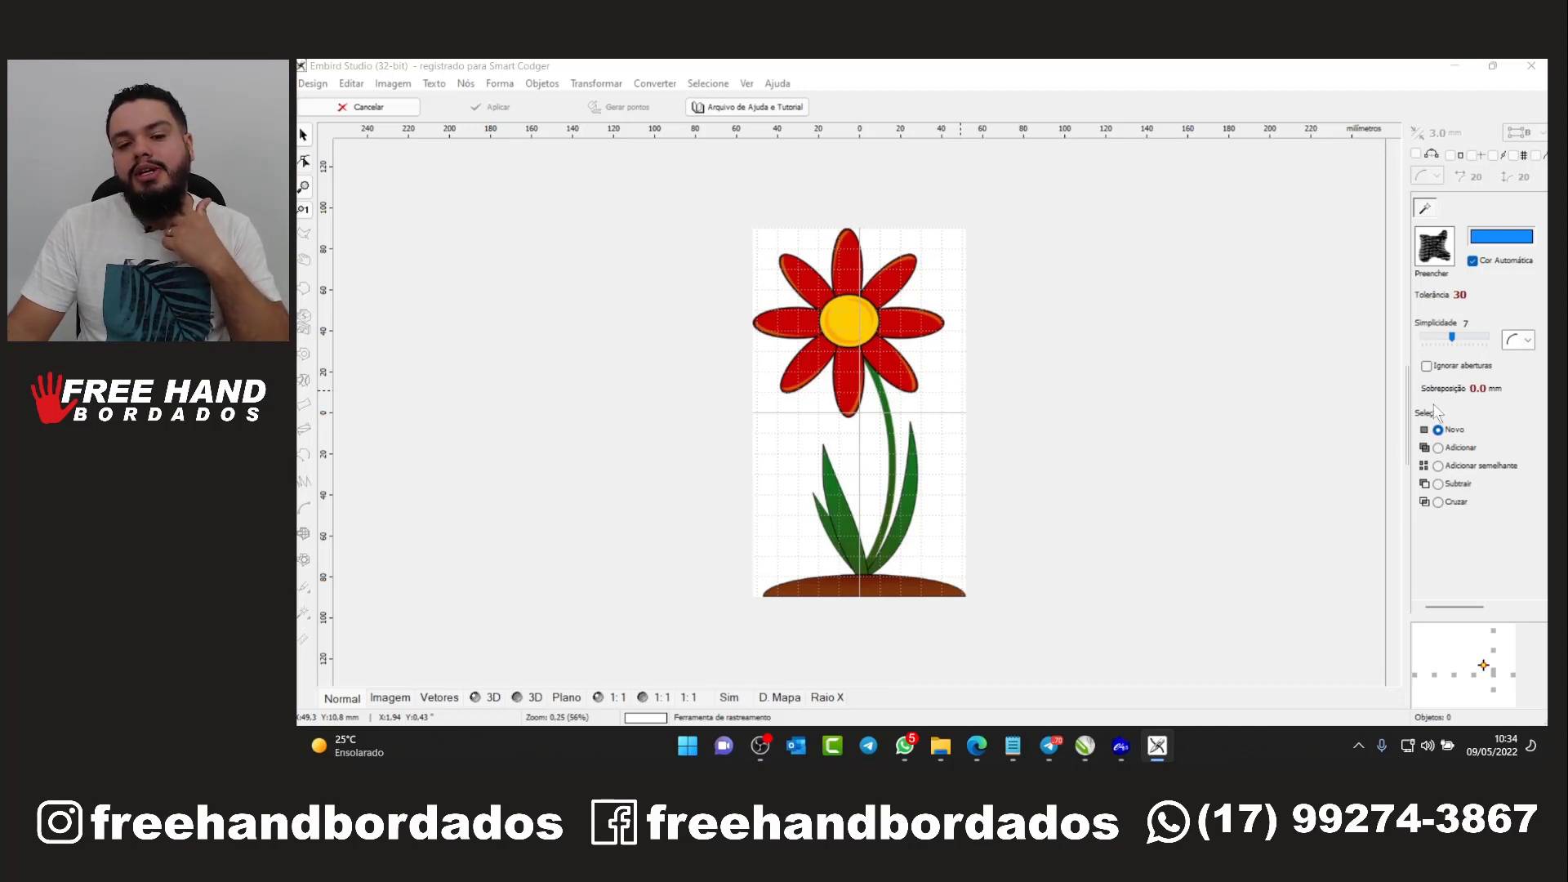
Trace the flower's yellow centre from the image into a fill object
{"action": "scroll", "coordinate": [859, 365], "scroll_direction": "up", "scroll_amount": 1}
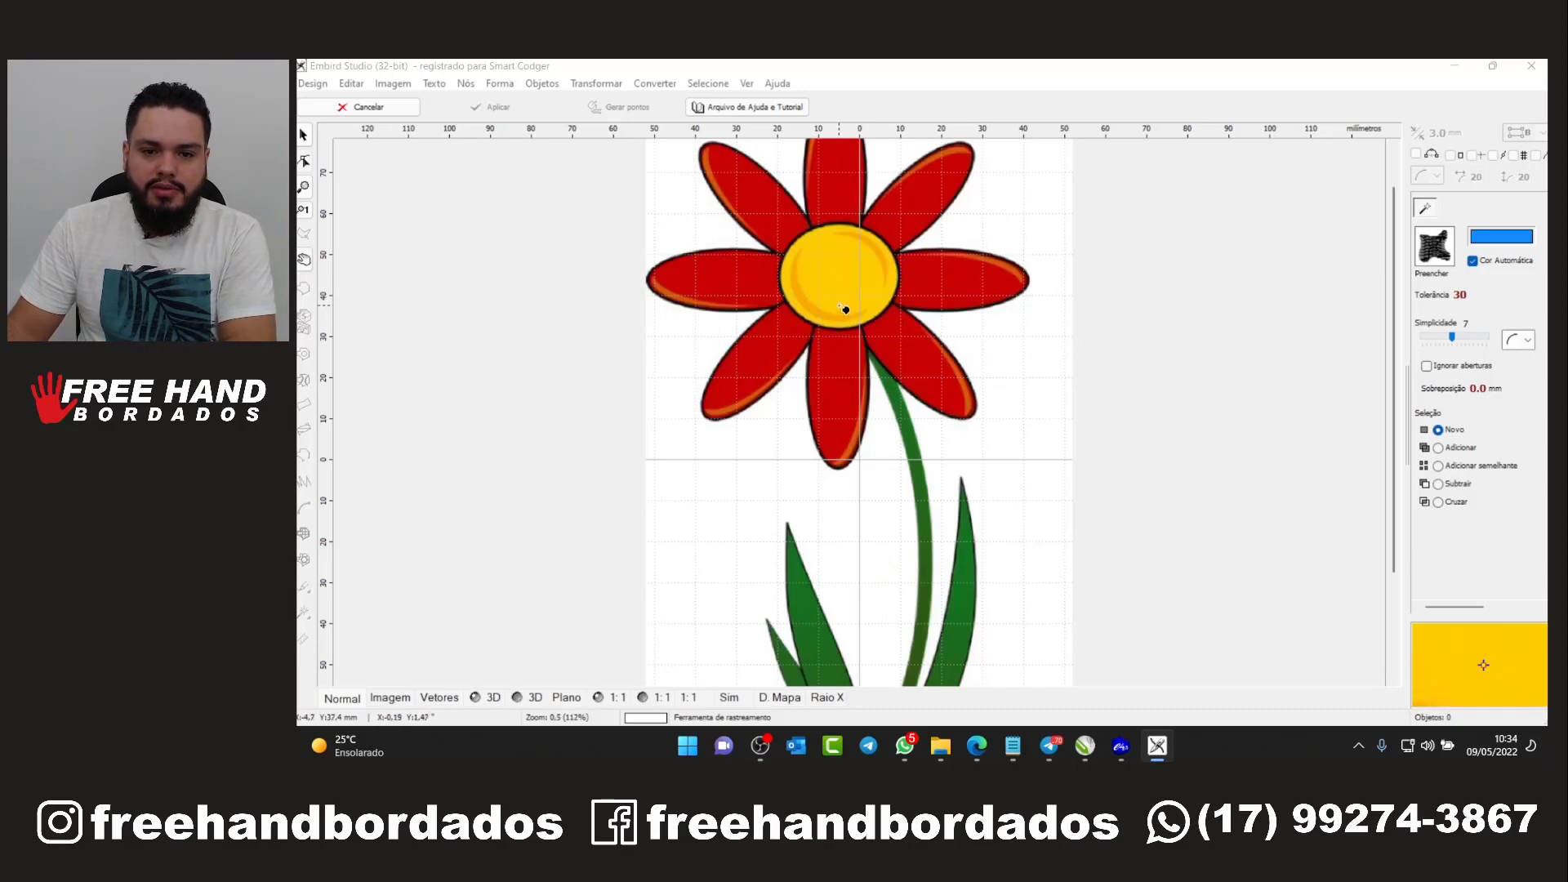
{"action": "left_click", "coordinate": [842, 301]}
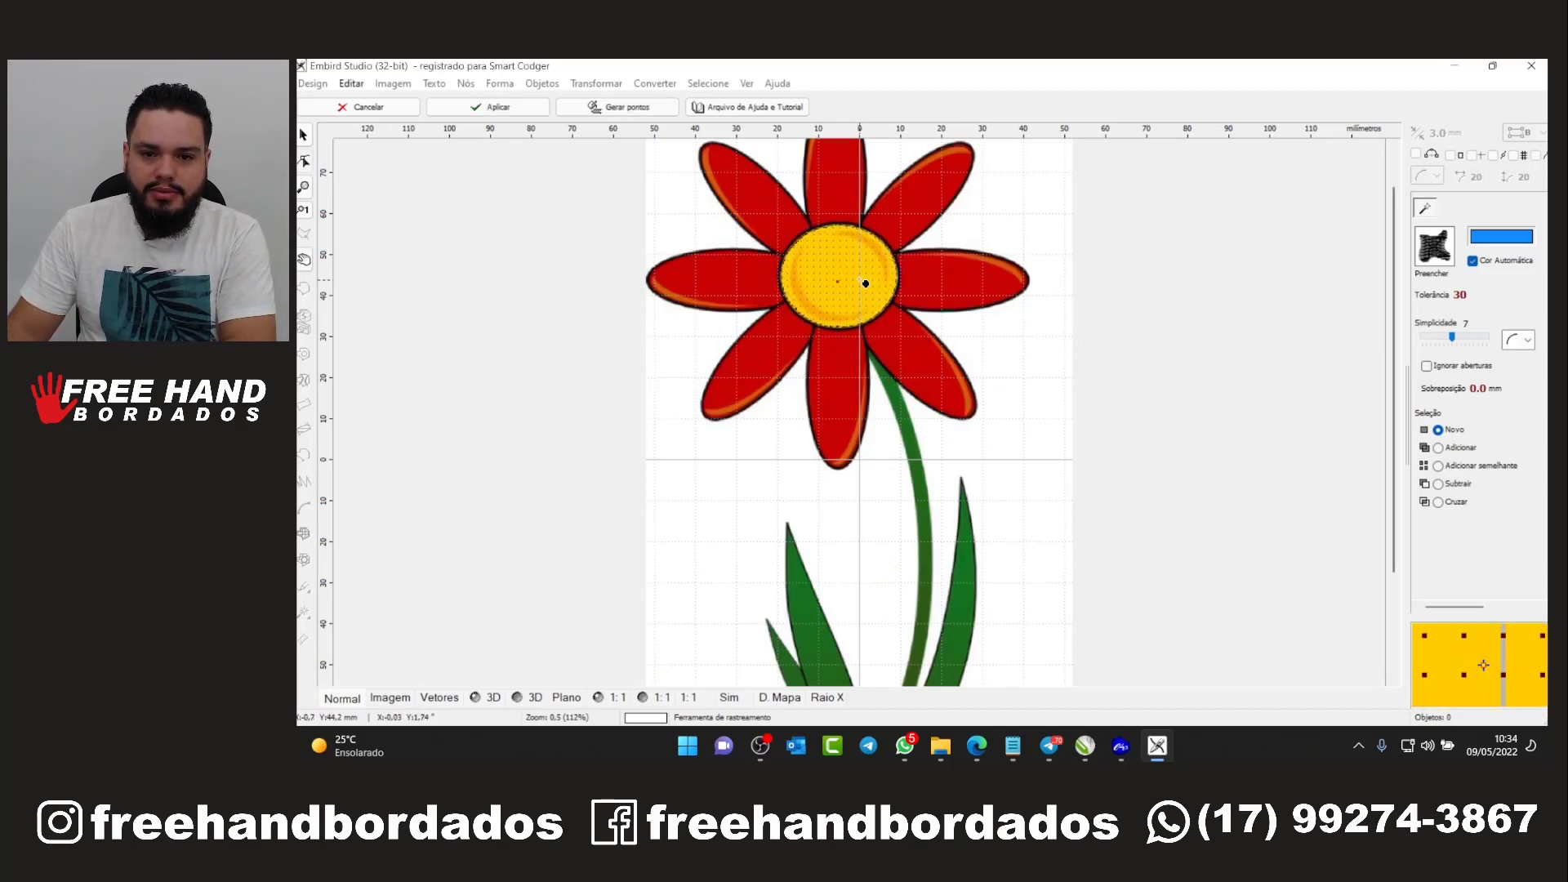
{"action": "left_click", "coordinate": [940, 282]}
{"action": "left_click", "coordinate": [842, 274]}
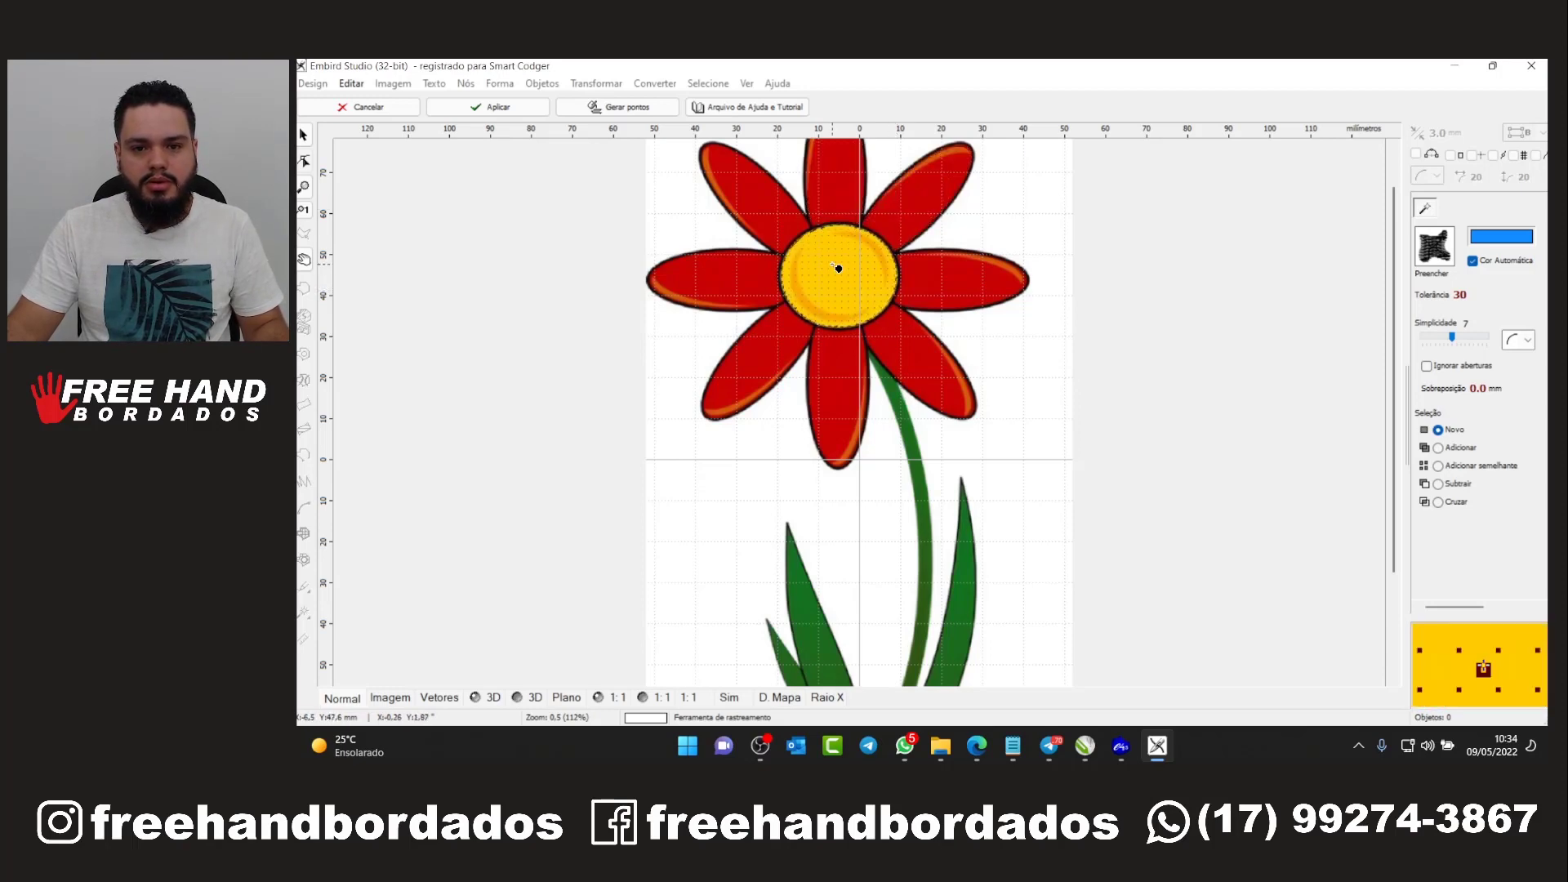
{"action": "key", "text": "Return"}
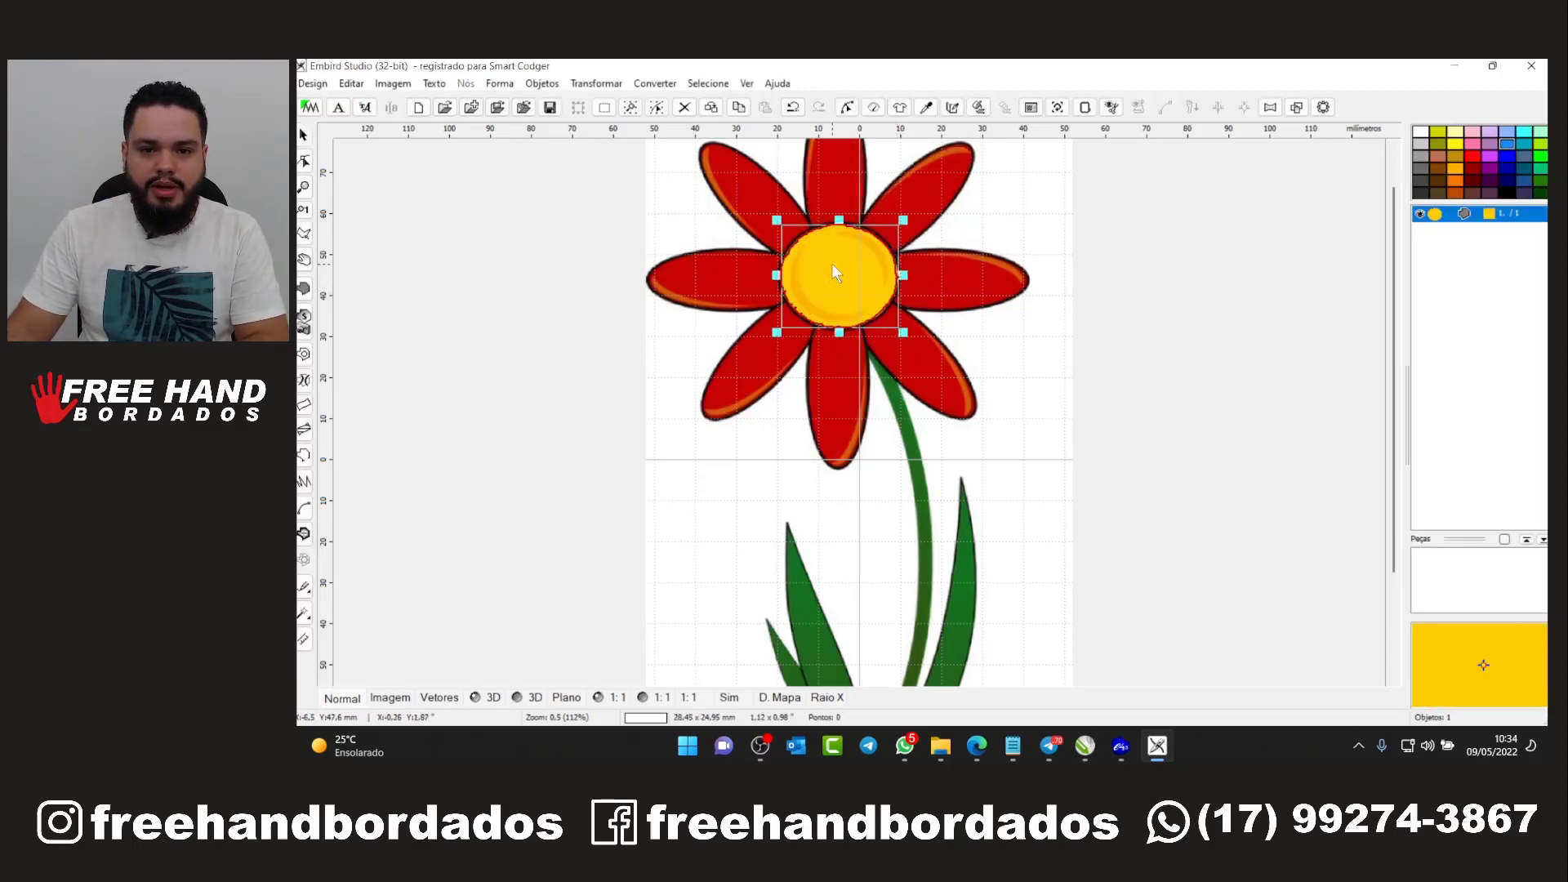
Generate the stitches for the yellow centre, inspect them in 3D view, and return to Normal view
{"action": "left_click", "coordinate": [494, 700]}
{"action": "scroll", "coordinate": [825, 290], "scroll_direction": "up", "scroll_amount": 4}
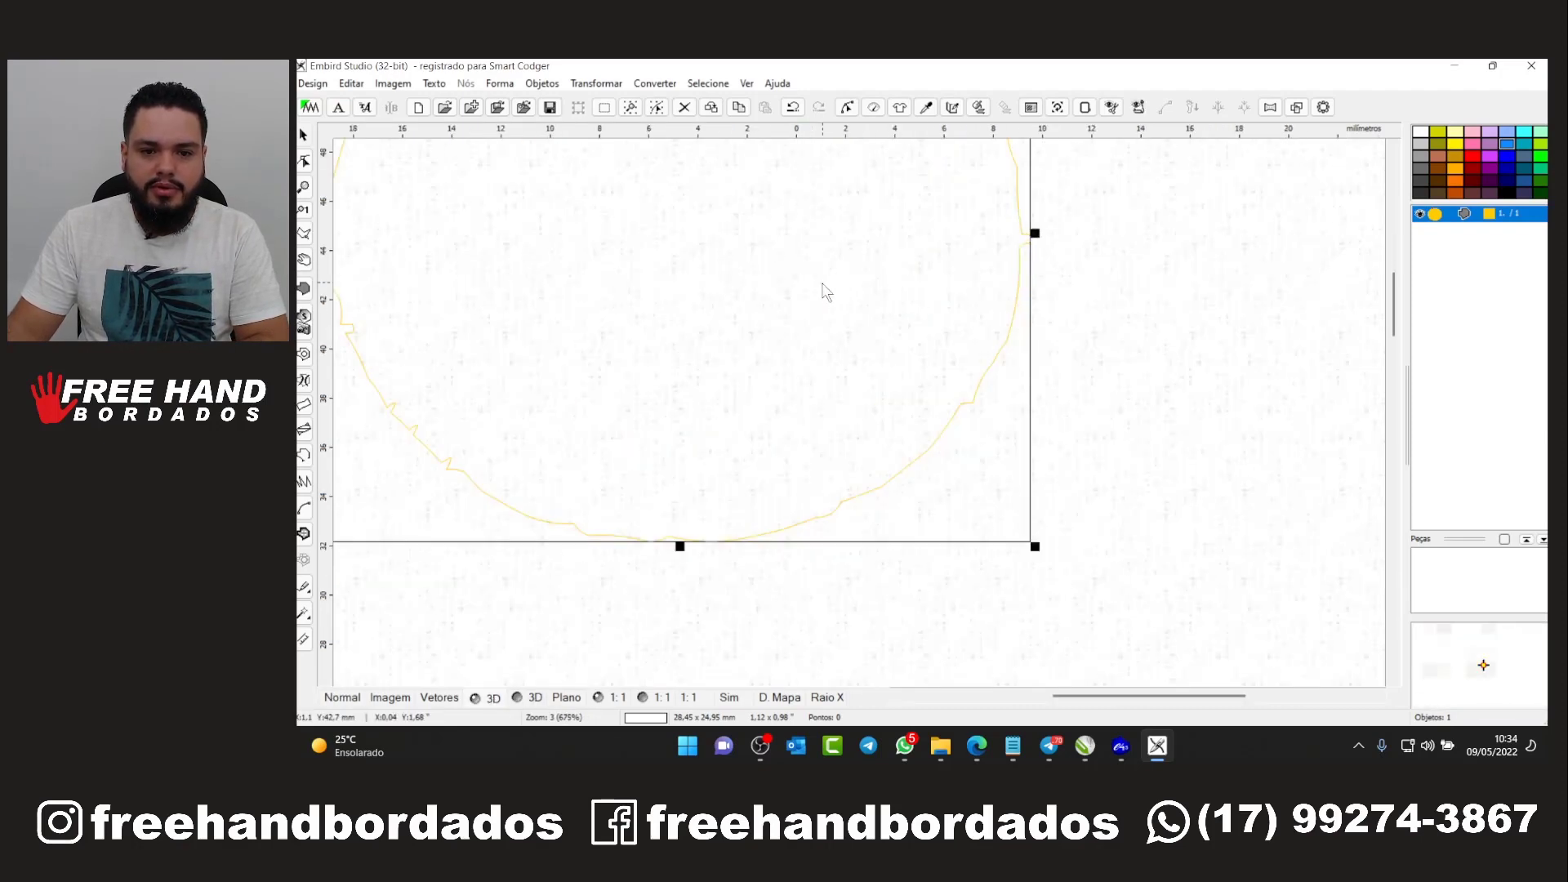
{"action": "scroll", "coordinate": [826, 289], "scroll_direction": "down", "scroll_amount": 2}
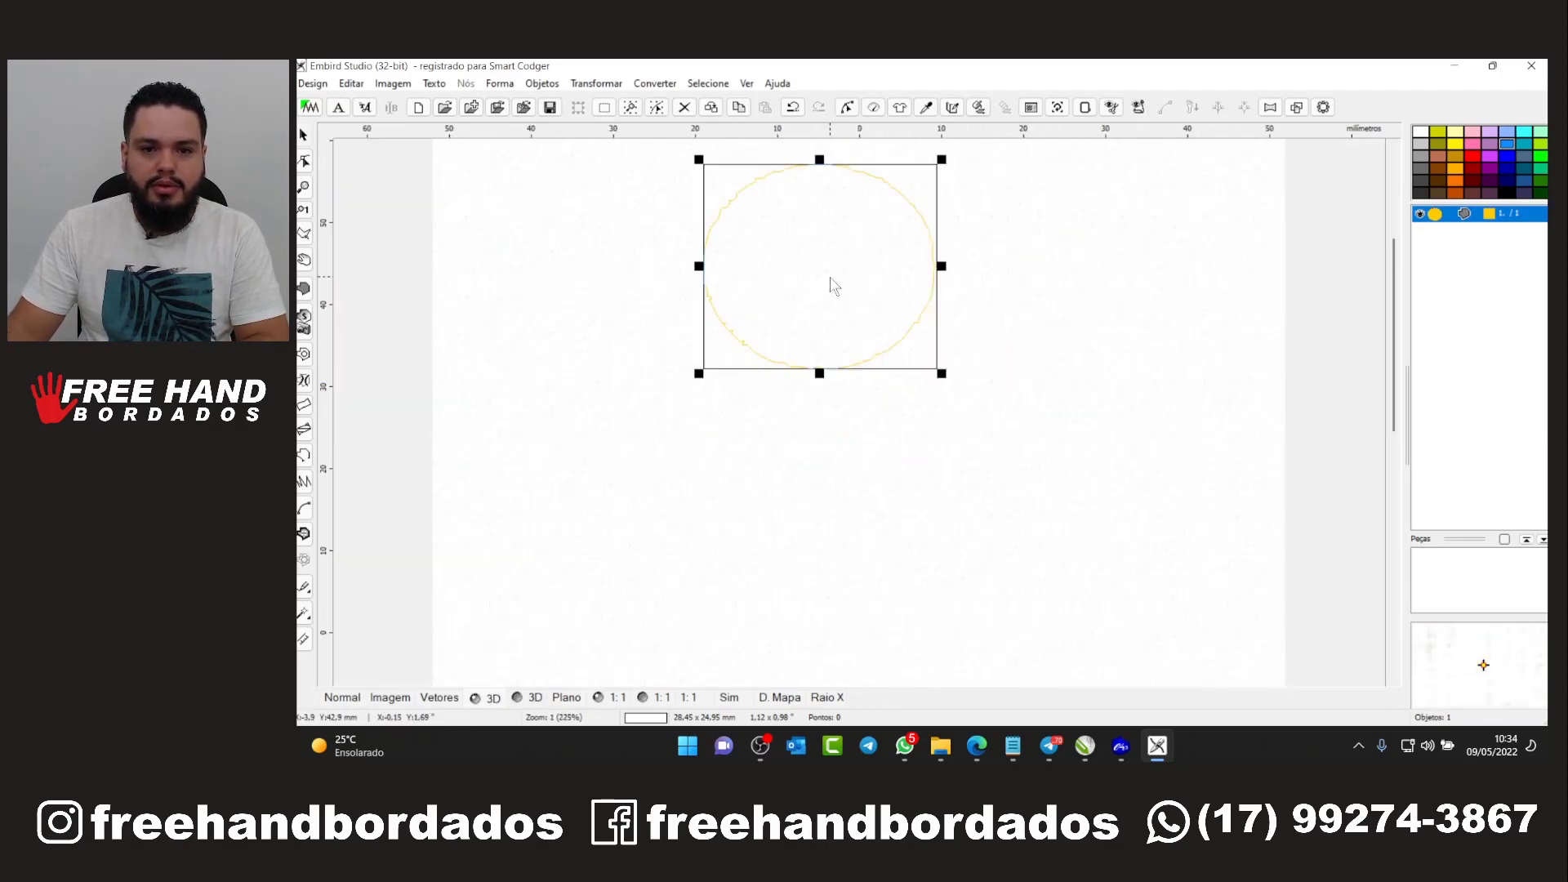
{"action": "left_click", "coordinate": [978, 107]}
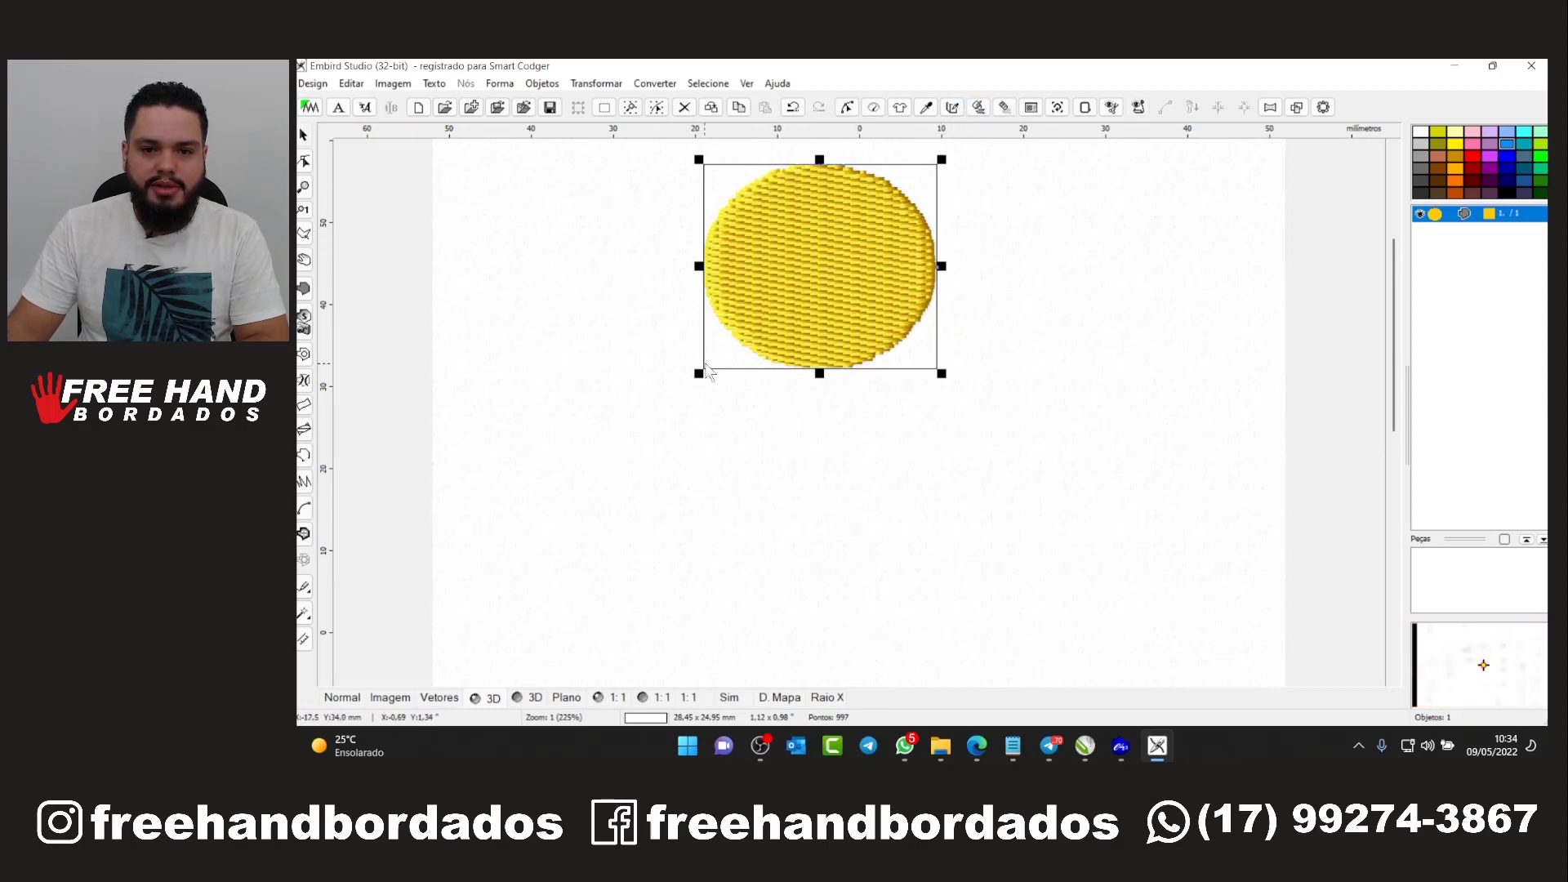
{"action": "left_click", "coordinate": [344, 698]}
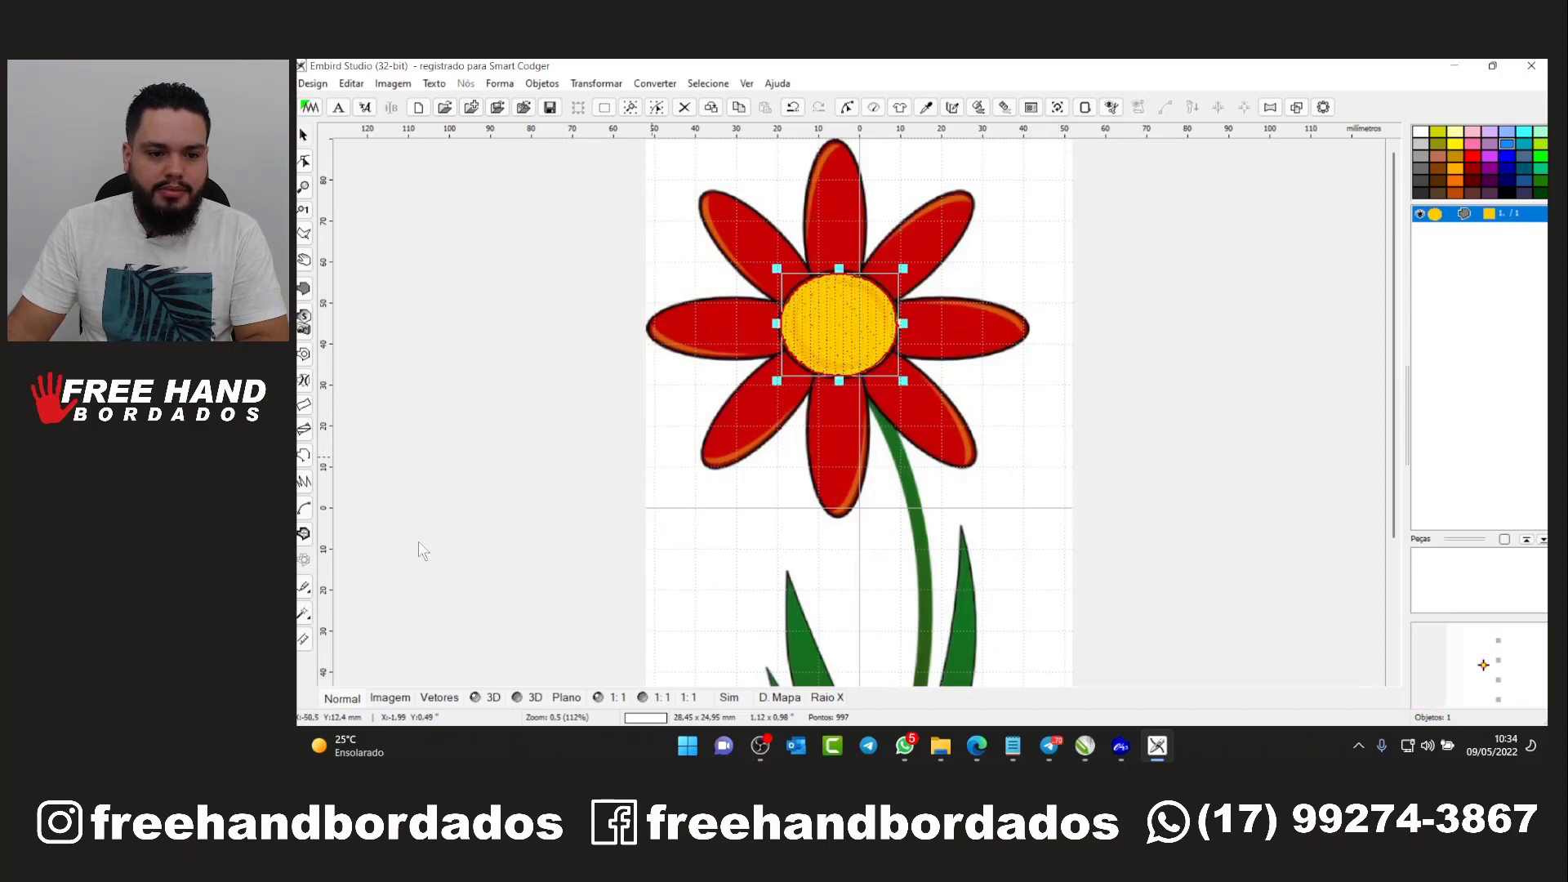
Trace the red petal directly right of the flower's centre into fill objects and deselect them
{"action": "left_click", "coordinate": [304, 612]}
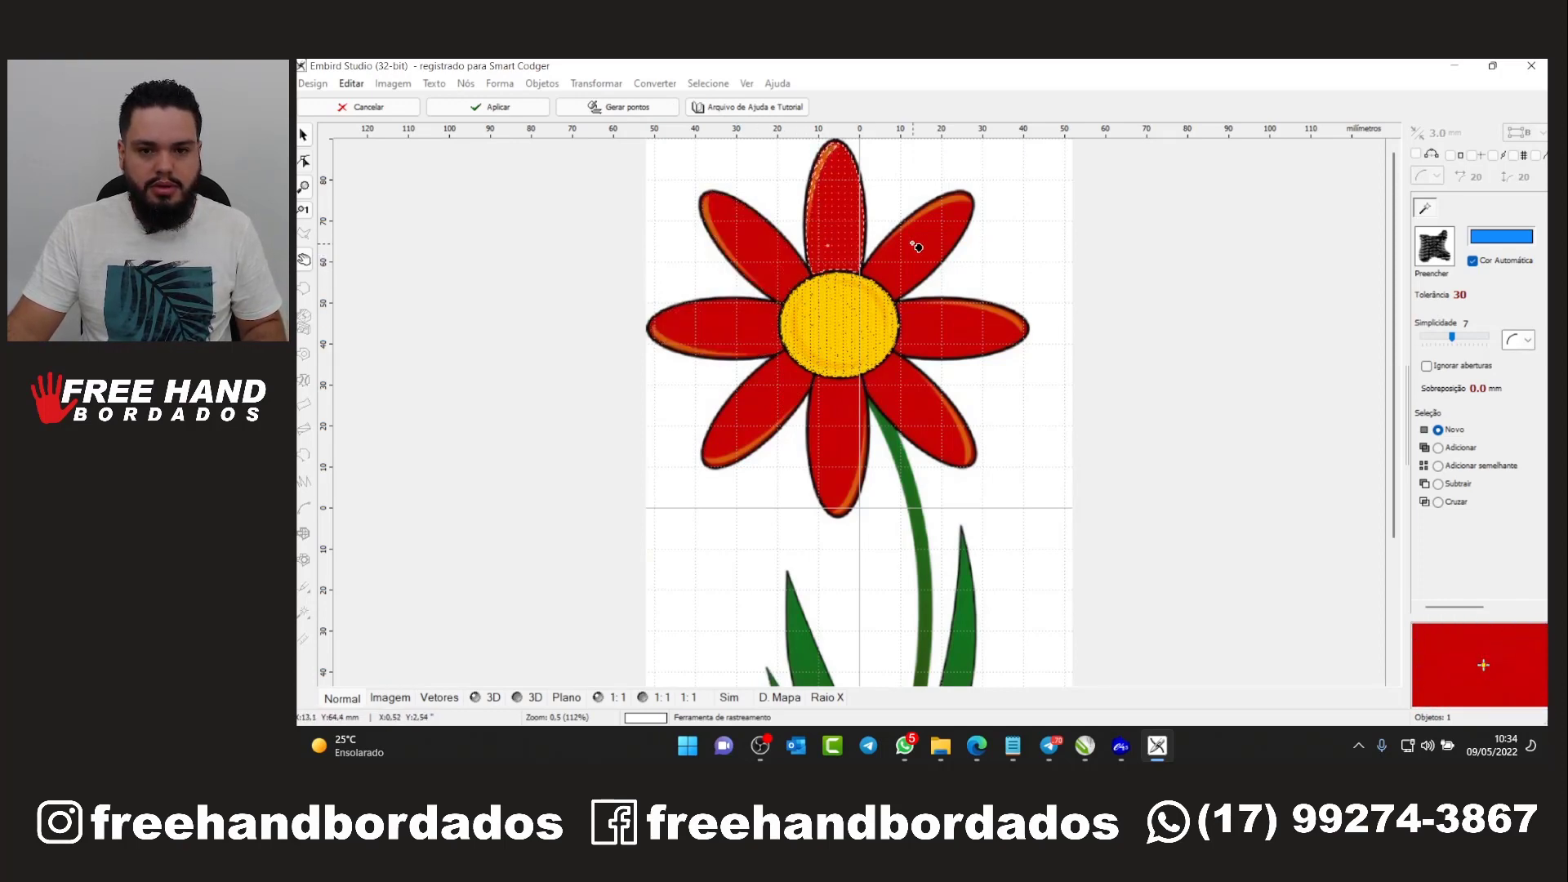
{"action": "left_click", "coordinate": [952, 337]}
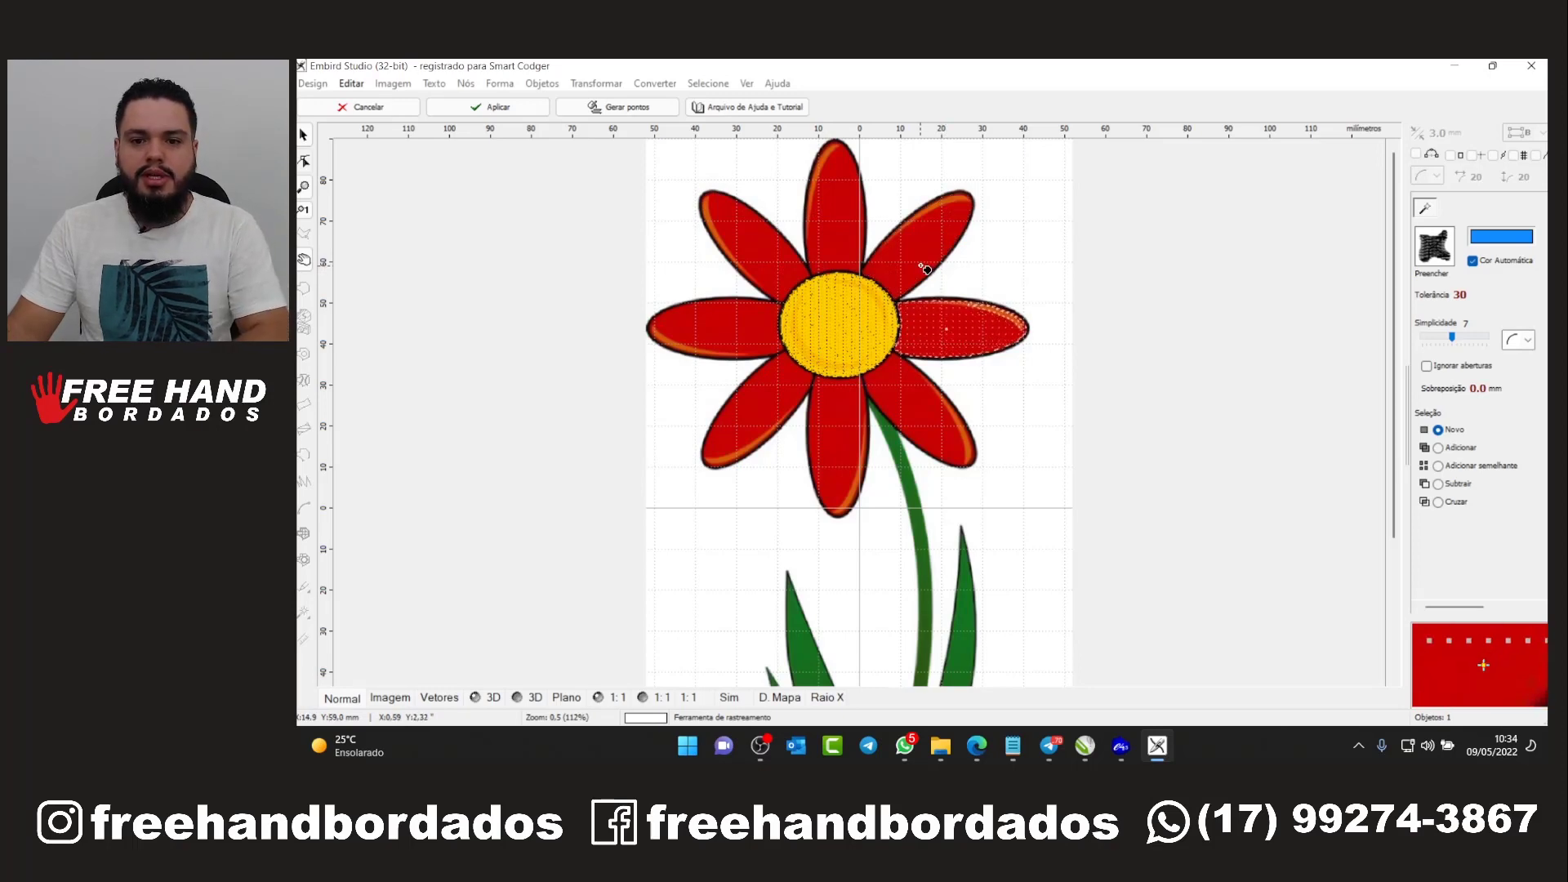
{"action": "key", "text": "Return"}
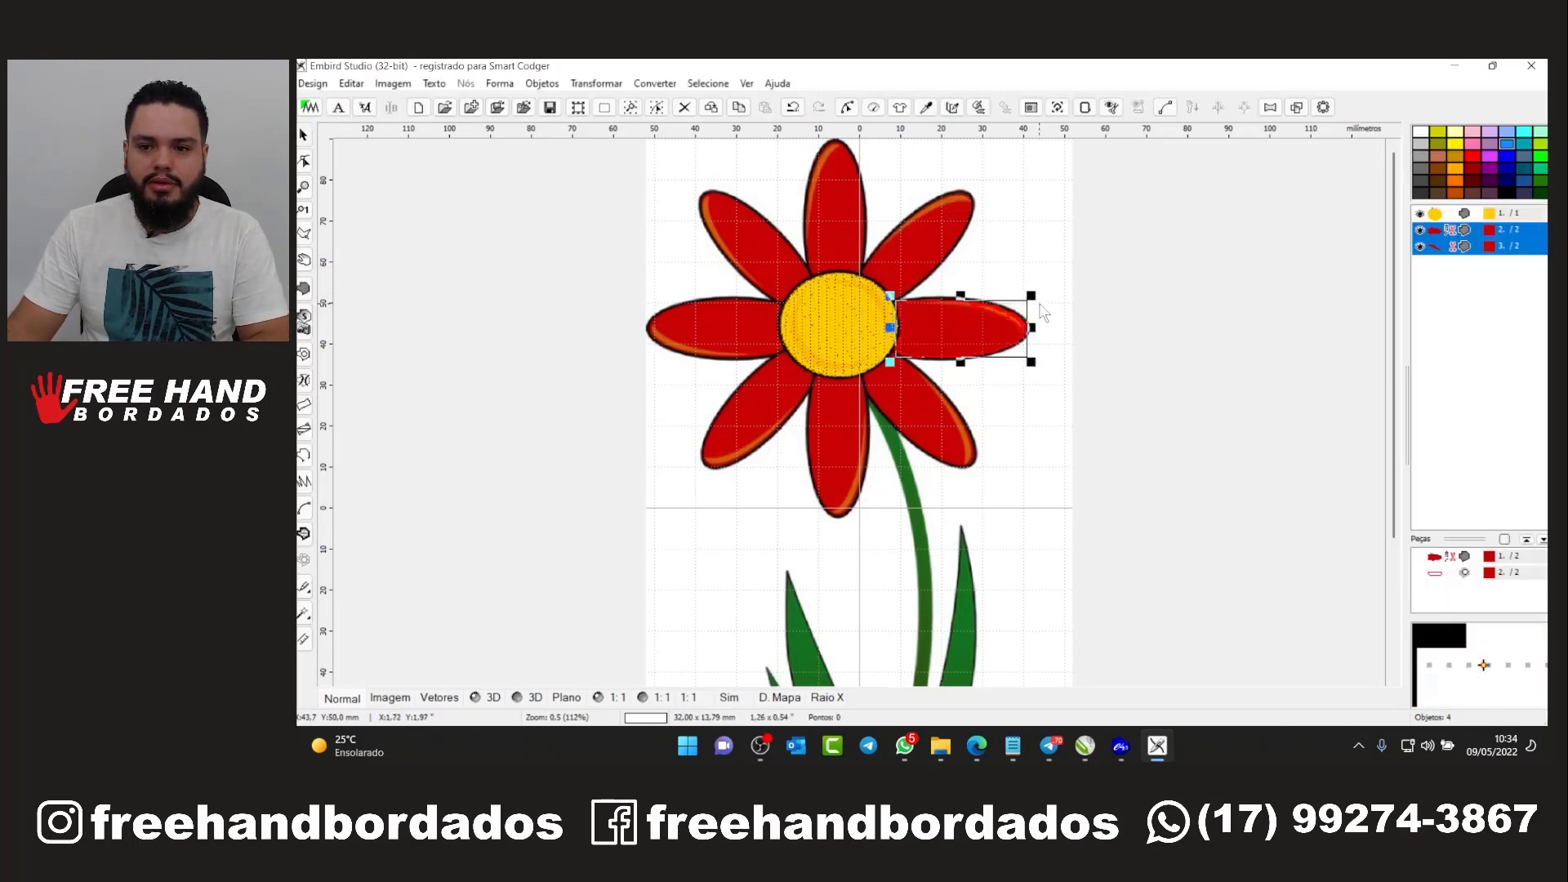
{"action": "left_click", "coordinate": [1007, 434]}
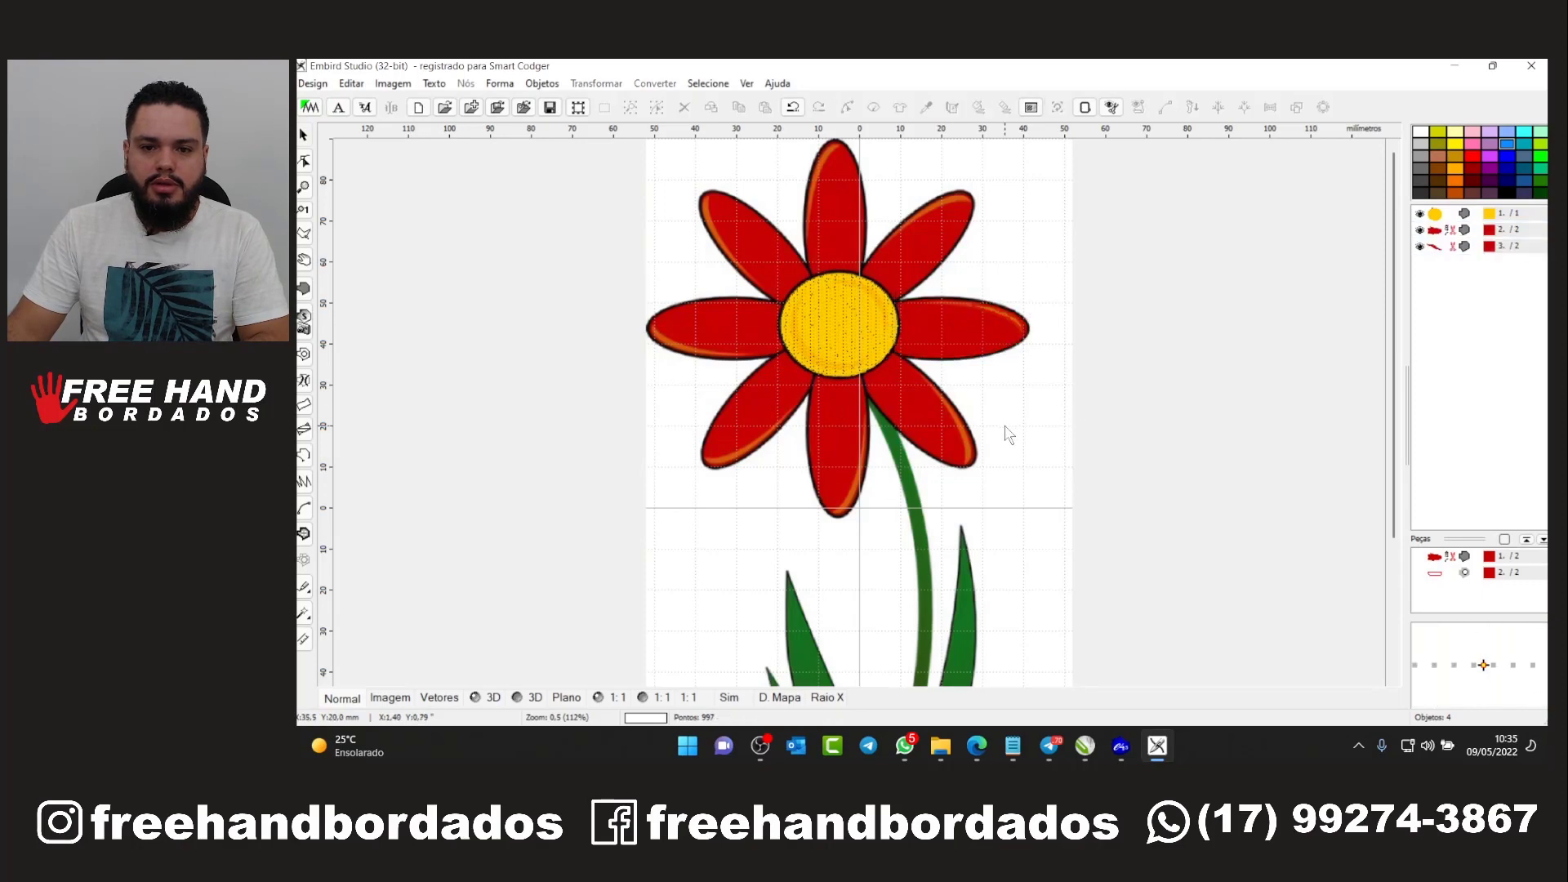
Trace the flower's upper-right petal and its top petal into separate red fill objects
{"action": "left_click", "coordinate": [304, 614]}
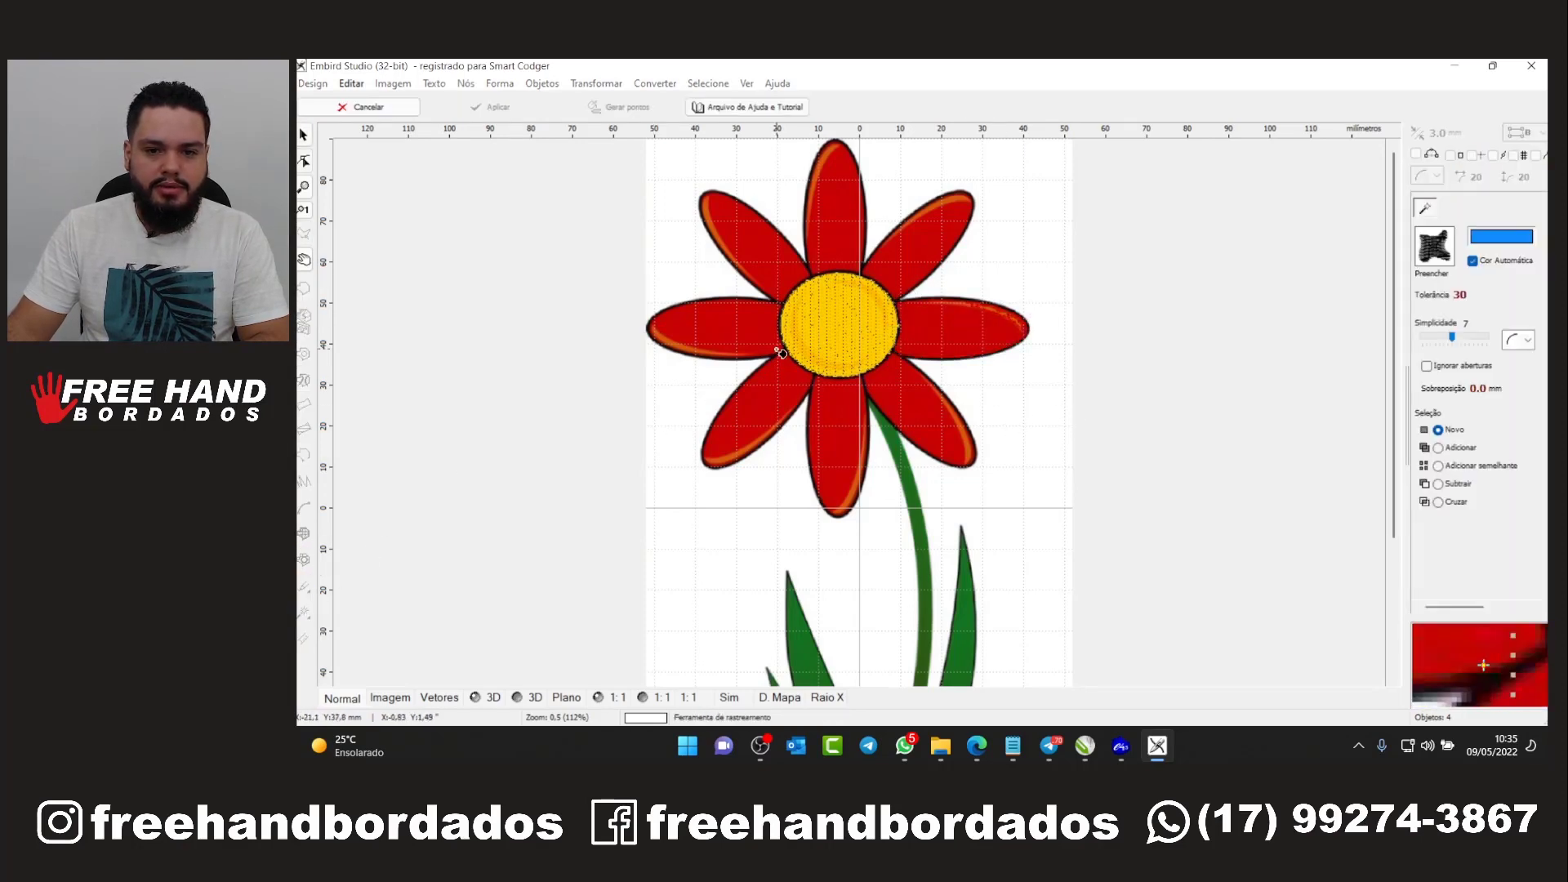
{"action": "left_click", "coordinate": [898, 246]}
{"action": "key", "text": "Return"}
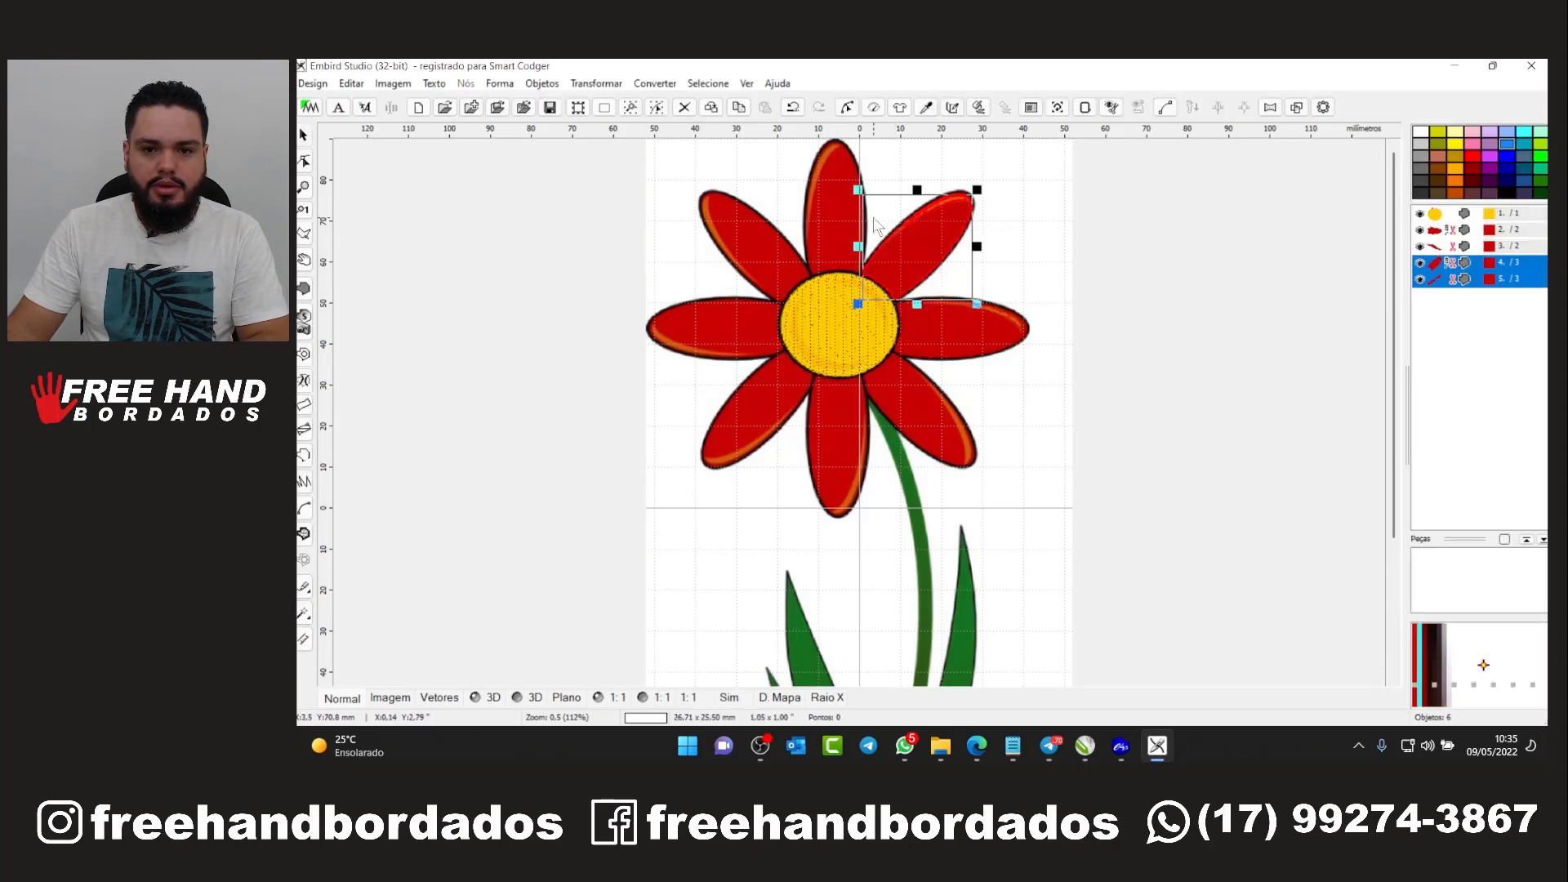
{"action": "left_click", "coordinate": [824, 210]}
{"action": "left_click", "coordinate": [304, 614]}
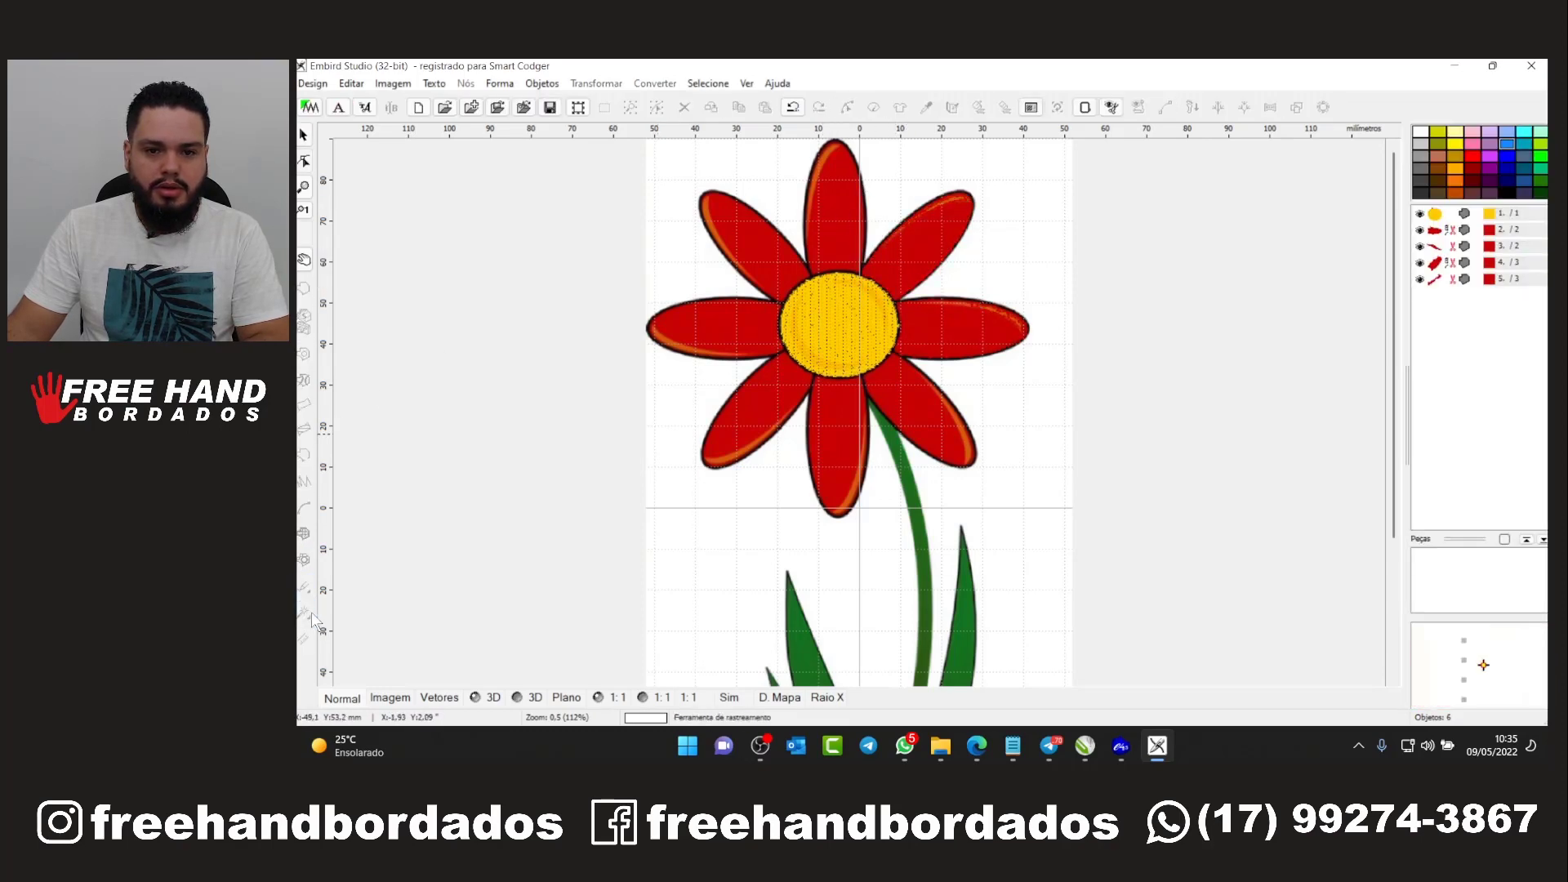
{"action": "left_click", "coordinate": [835, 204]}
{"action": "key", "text": "Return"}
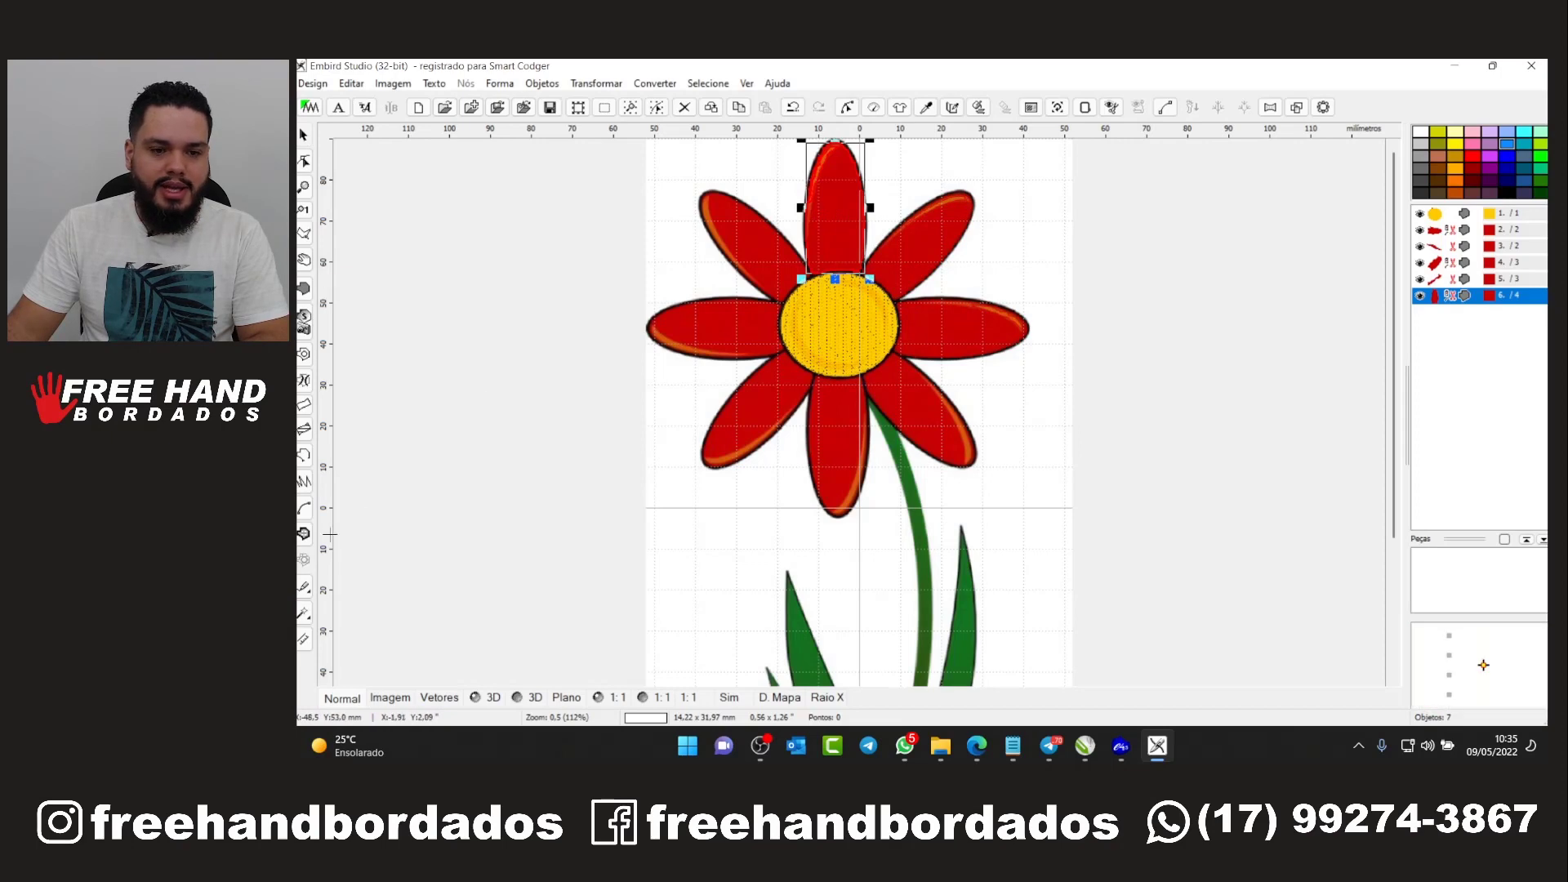
Trace the flower's upper-left petal and the petal directly left of the centre into fill objects
{"action": "left_click", "coordinate": [303, 614]}
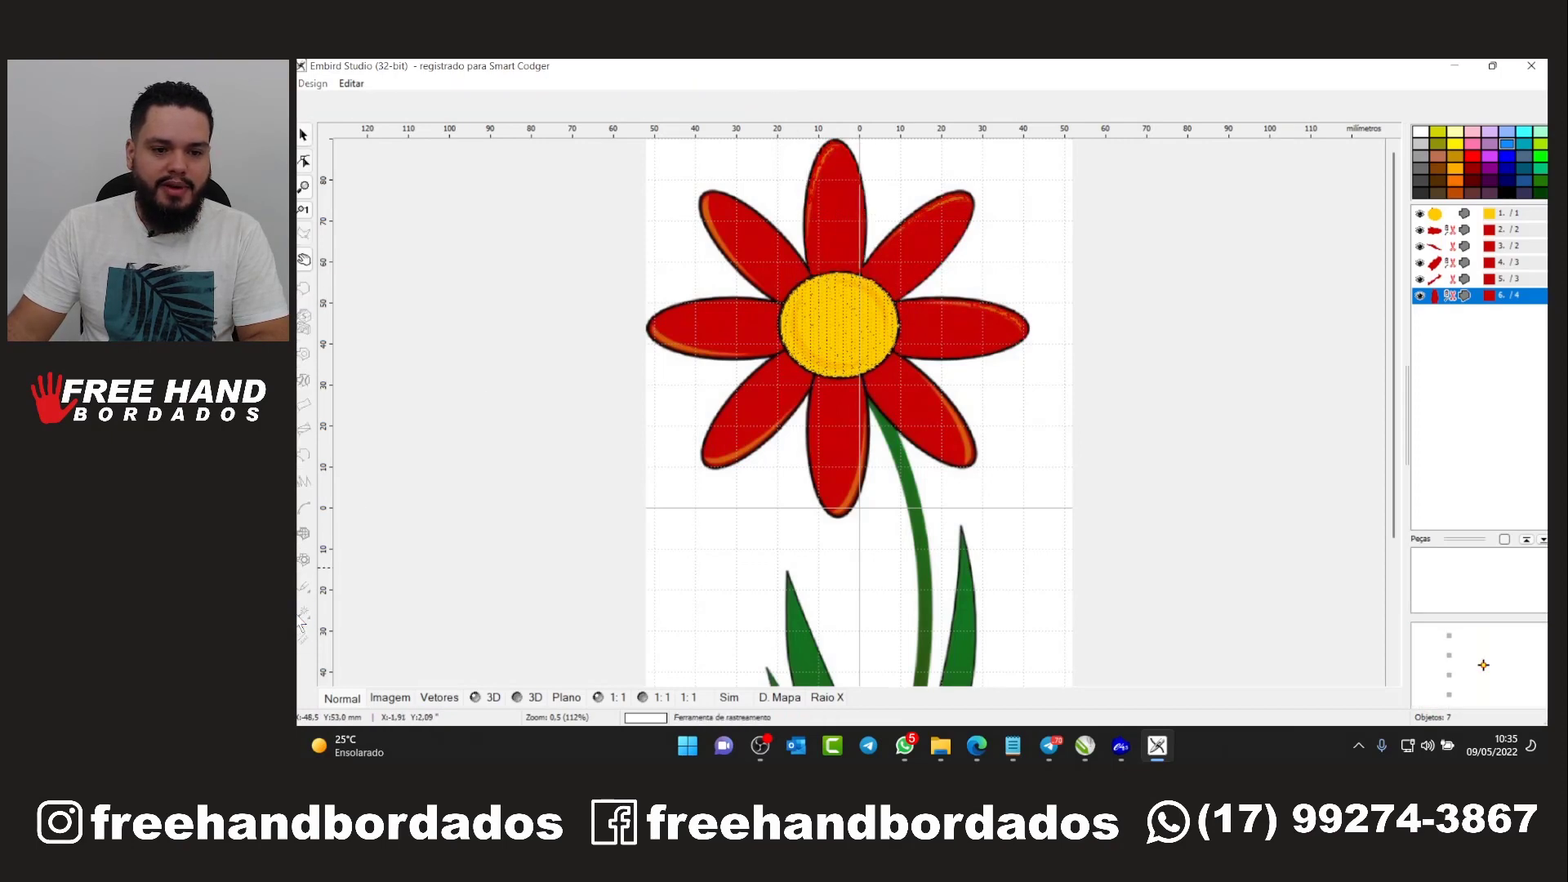
{"action": "left_click", "coordinate": [772, 245]}
{"action": "key", "text": "Return"}
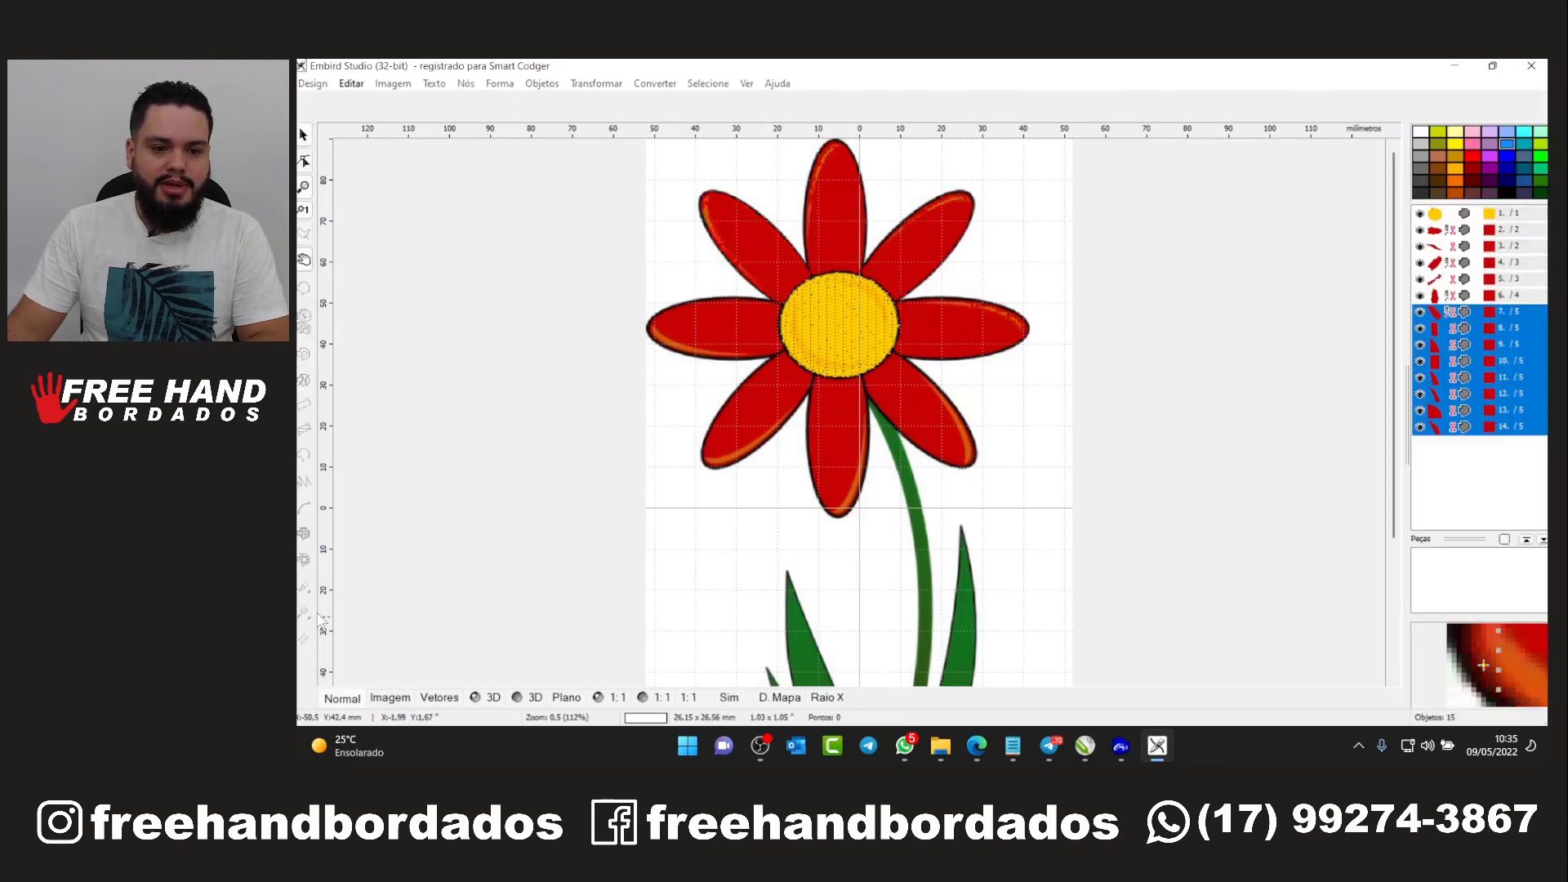
{"action": "left_click", "coordinate": [303, 614]}
{"action": "left_click", "coordinate": [687, 331]}
{"action": "key", "text": "Return"}
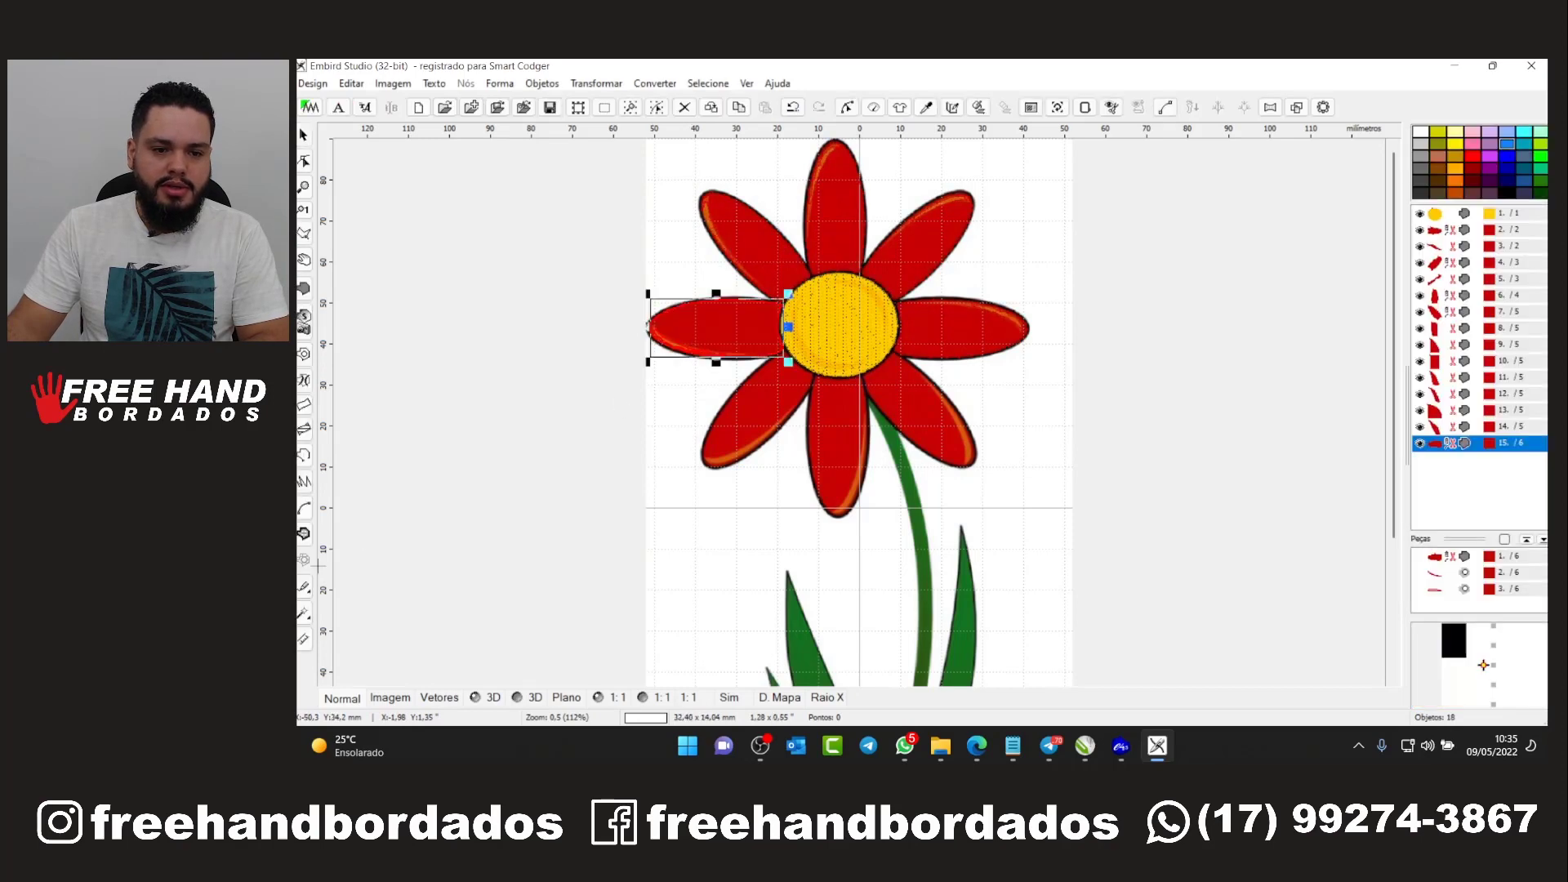
Trace the flower's lower-left petal into fill objects
{"action": "left_click", "coordinate": [304, 614]}
{"action": "left_click", "coordinate": [758, 399]}
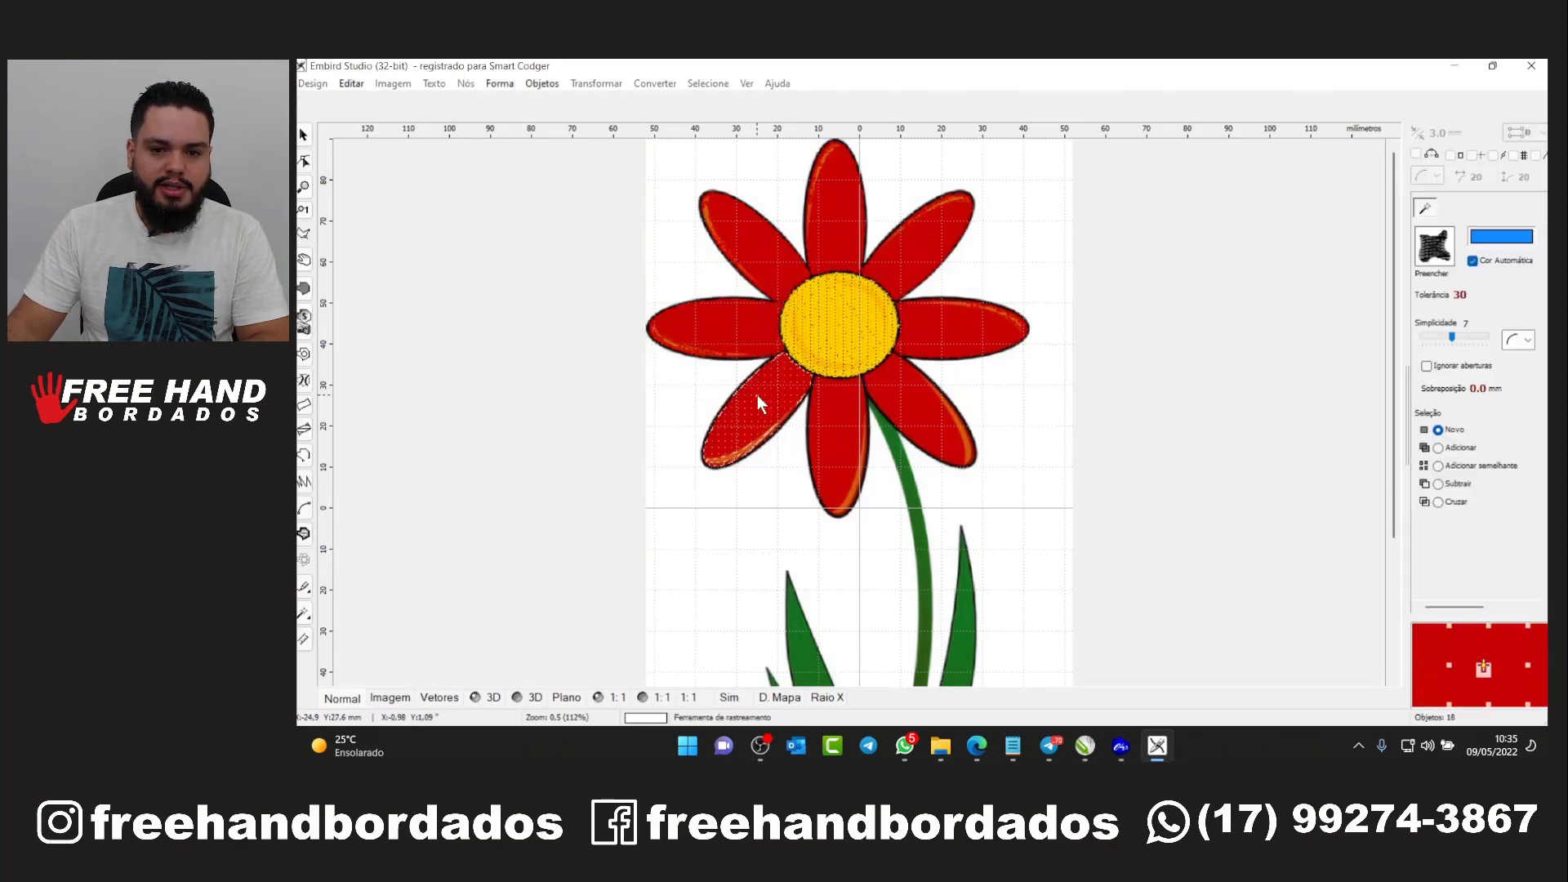
{"action": "key", "text": "Return"}
Trace the flower's bottom petal and its lower-right petal into separate red fill objects
{"action": "left_click", "coordinate": [304, 614]}
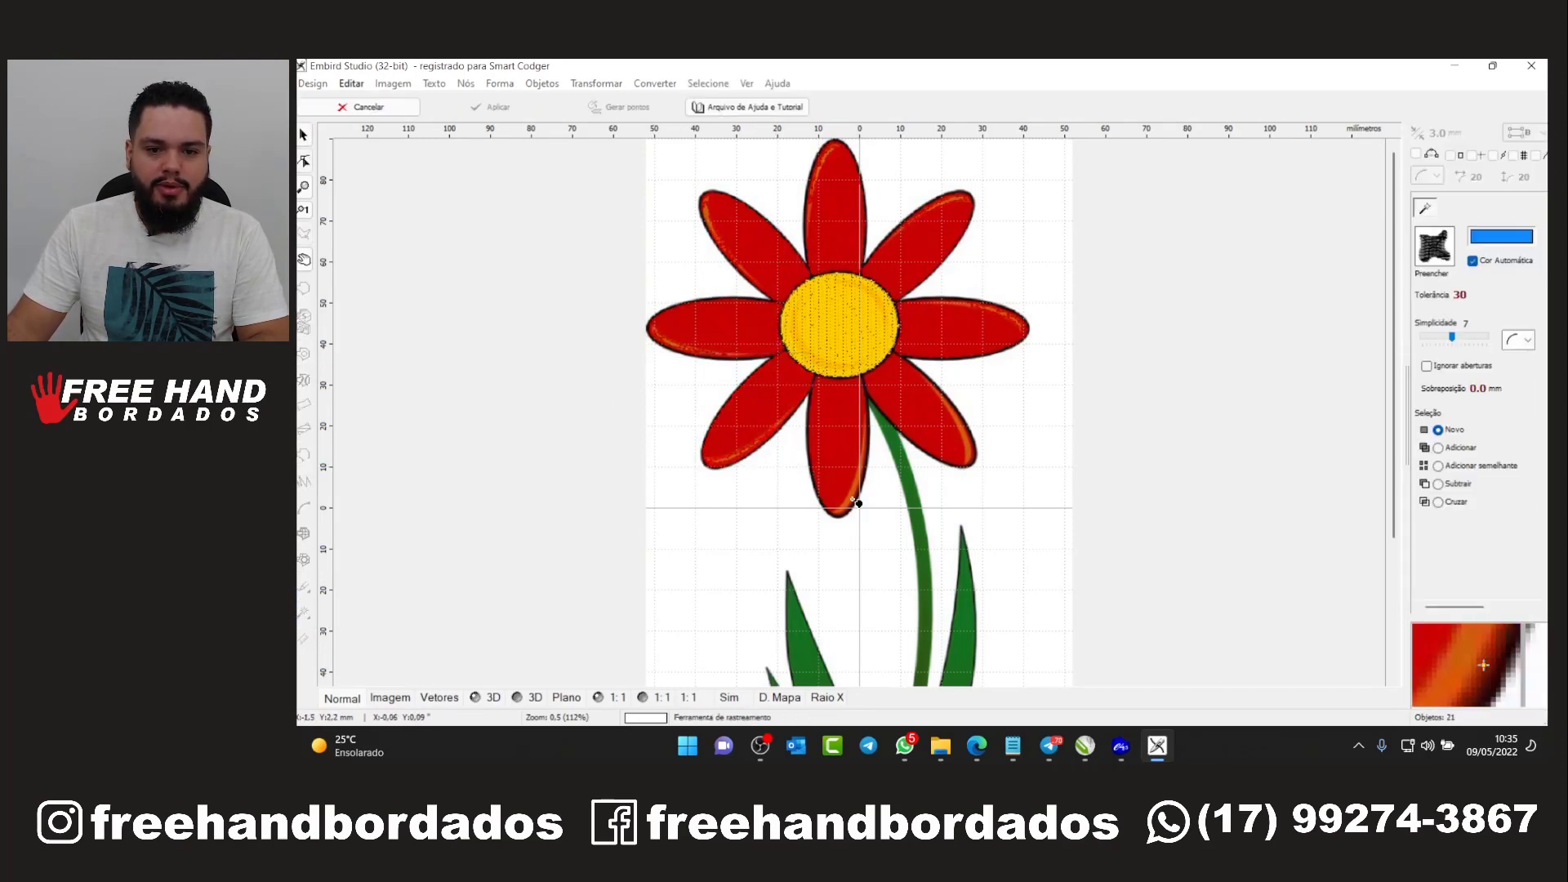
{"action": "left_click", "coordinate": [850, 445]}
{"action": "key", "text": "Return"}
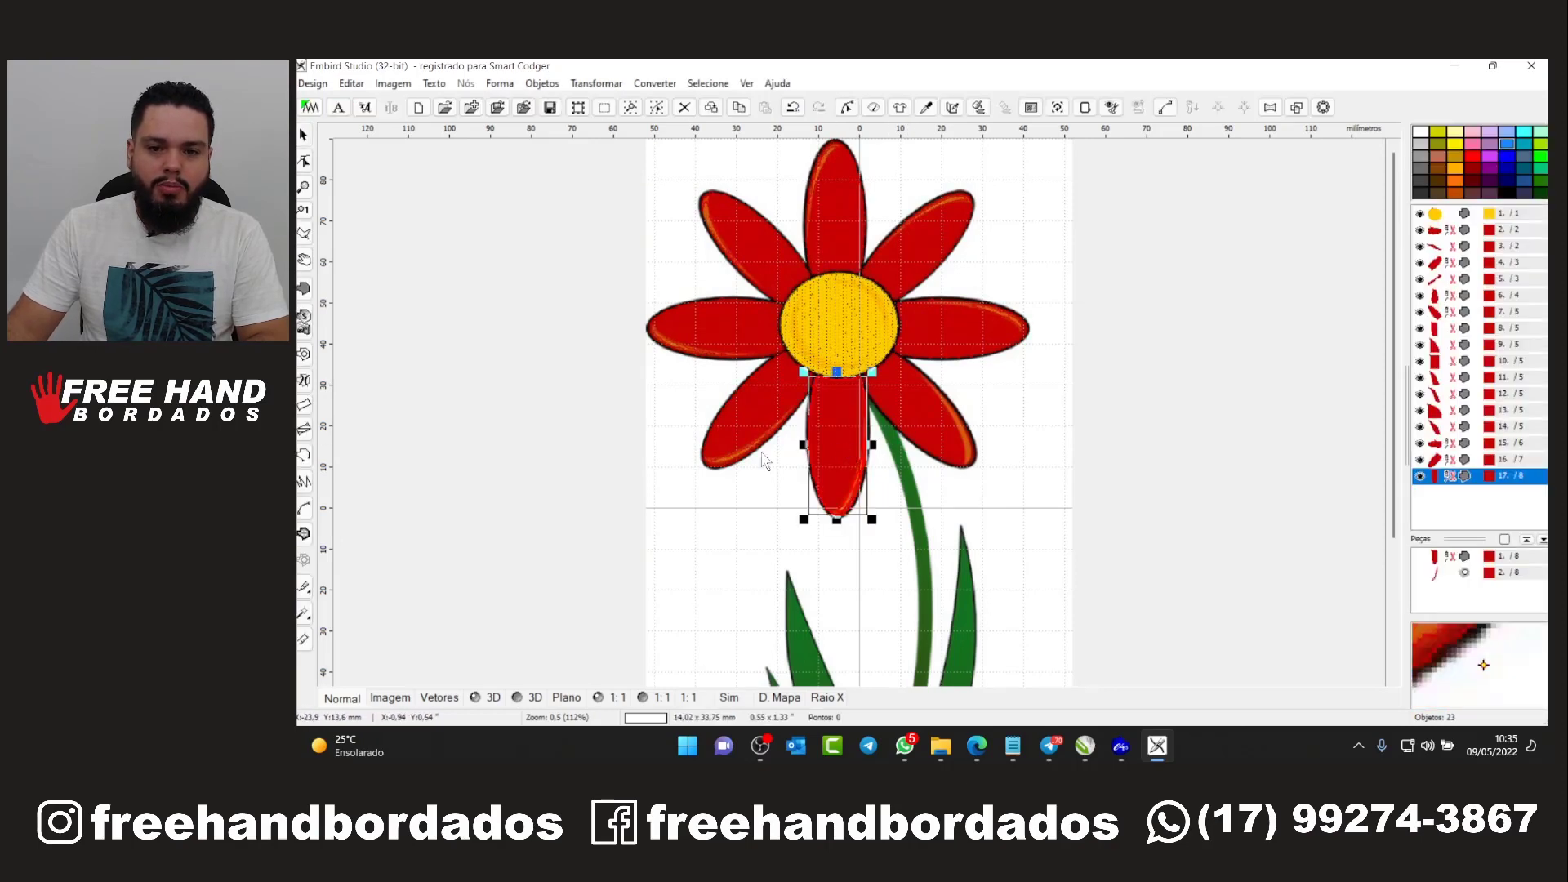
{"action": "left_click", "coordinate": [303, 614]}
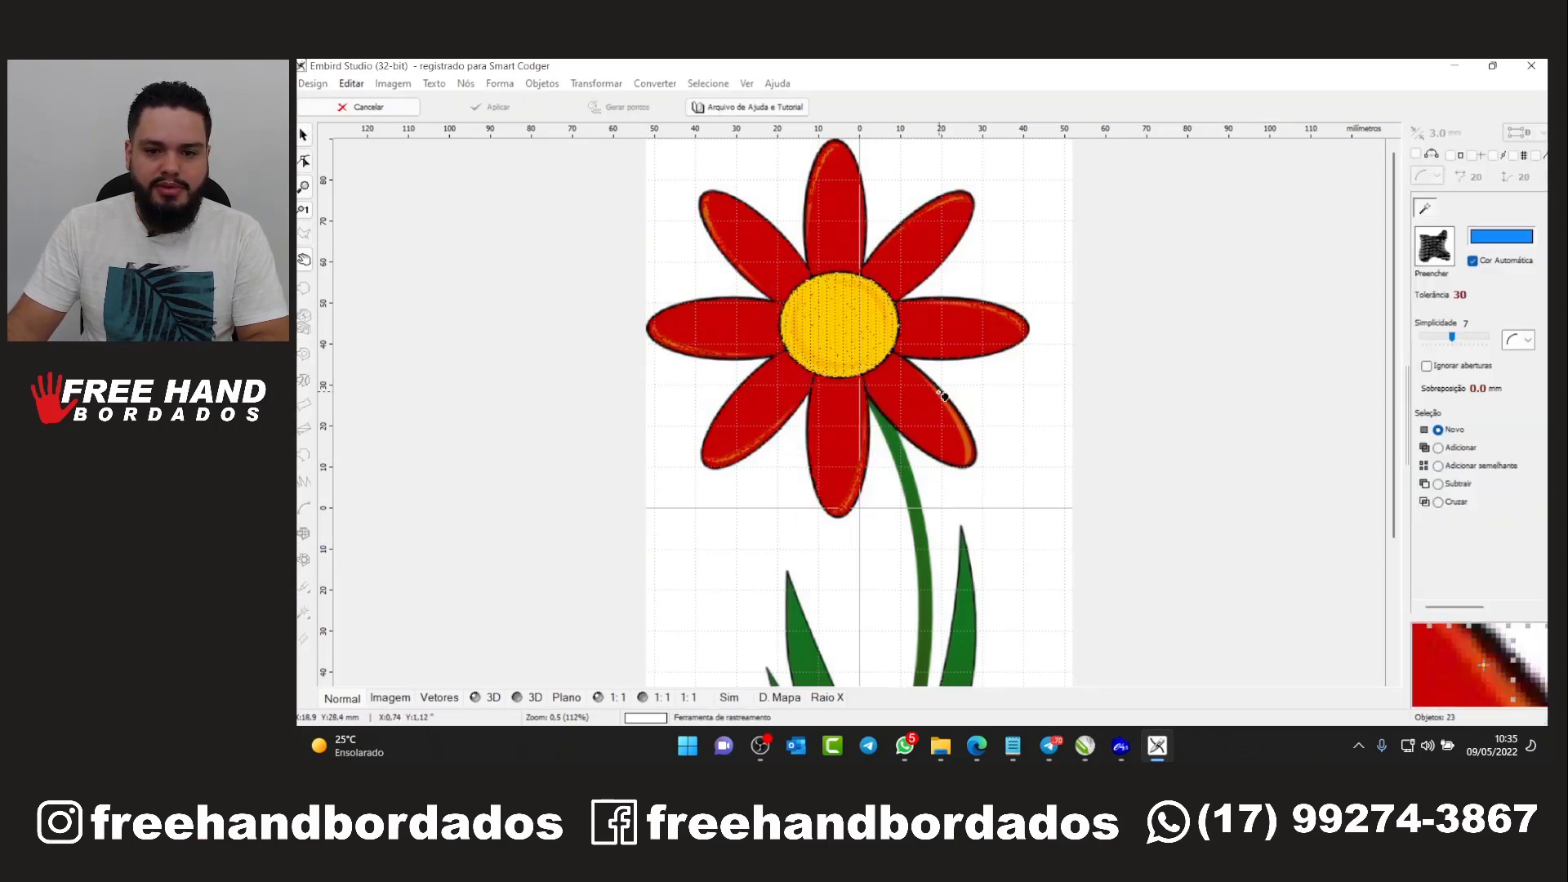
{"action": "left_click", "coordinate": [918, 404]}
{"action": "key", "text": "Return"}
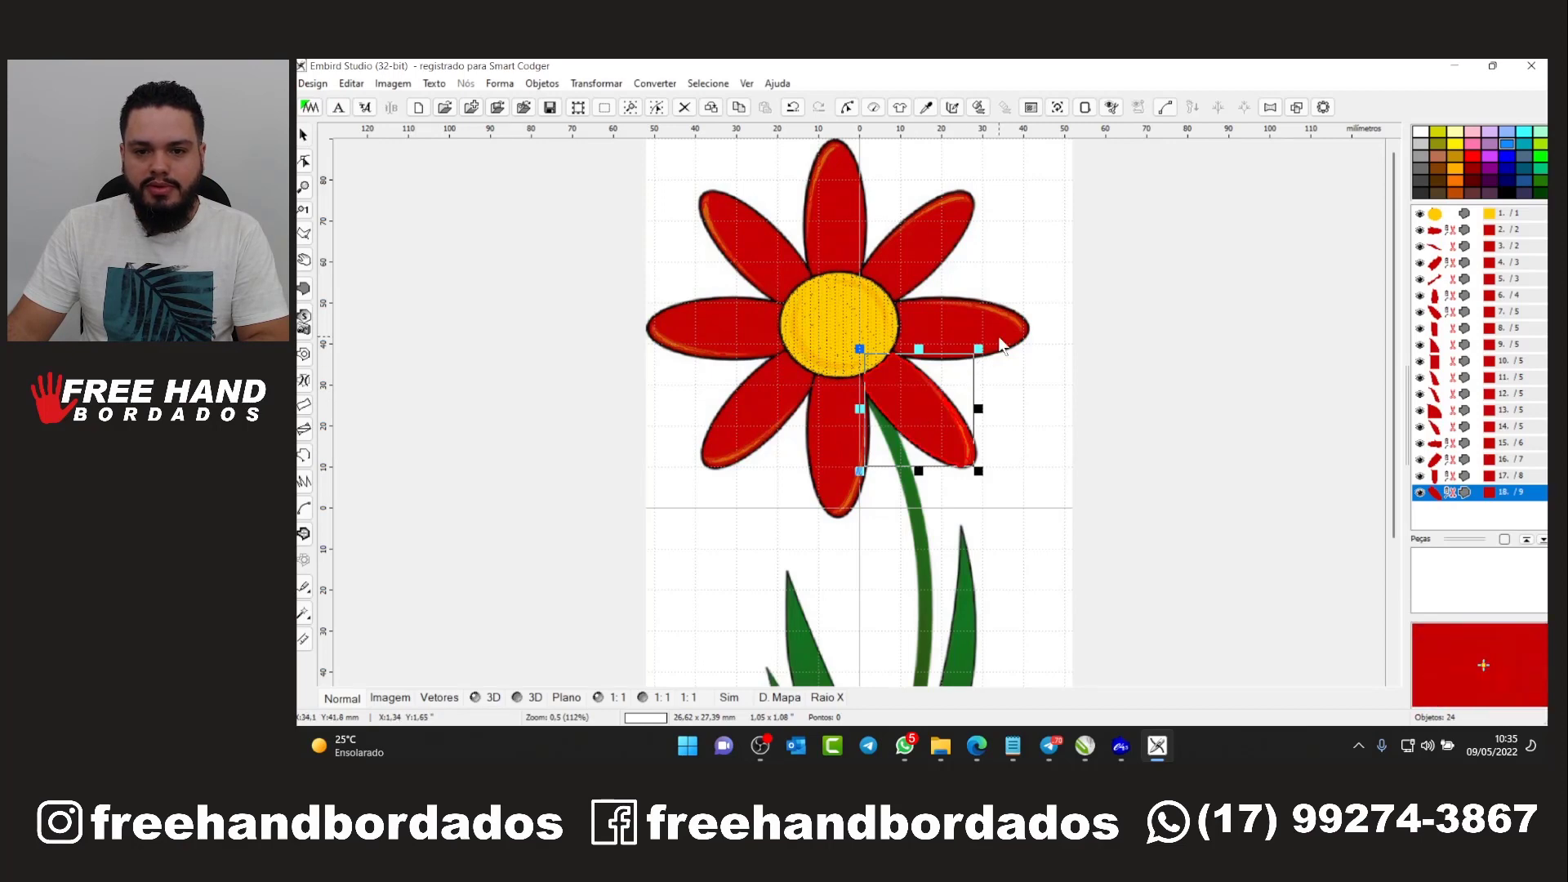
Show the design in the 3D stitch preview, clear the selection, and examine the yellow centre's stitching against the petal outlines
{"action": "left_click", "coordinate": [535, 699]}
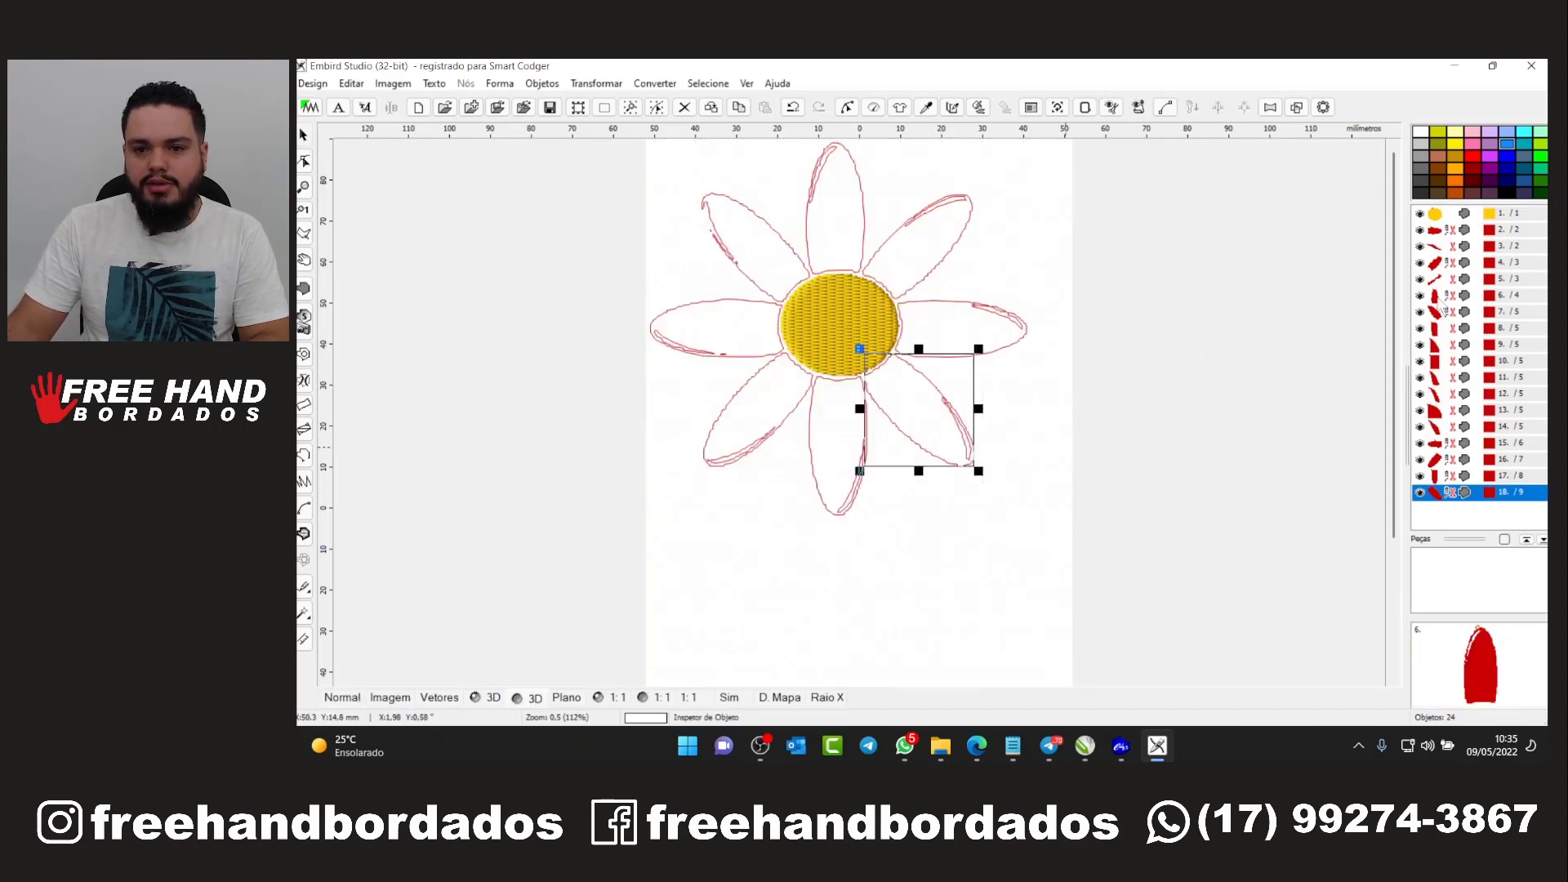
{"action": "left_click", "coordinate": [989, 246]}
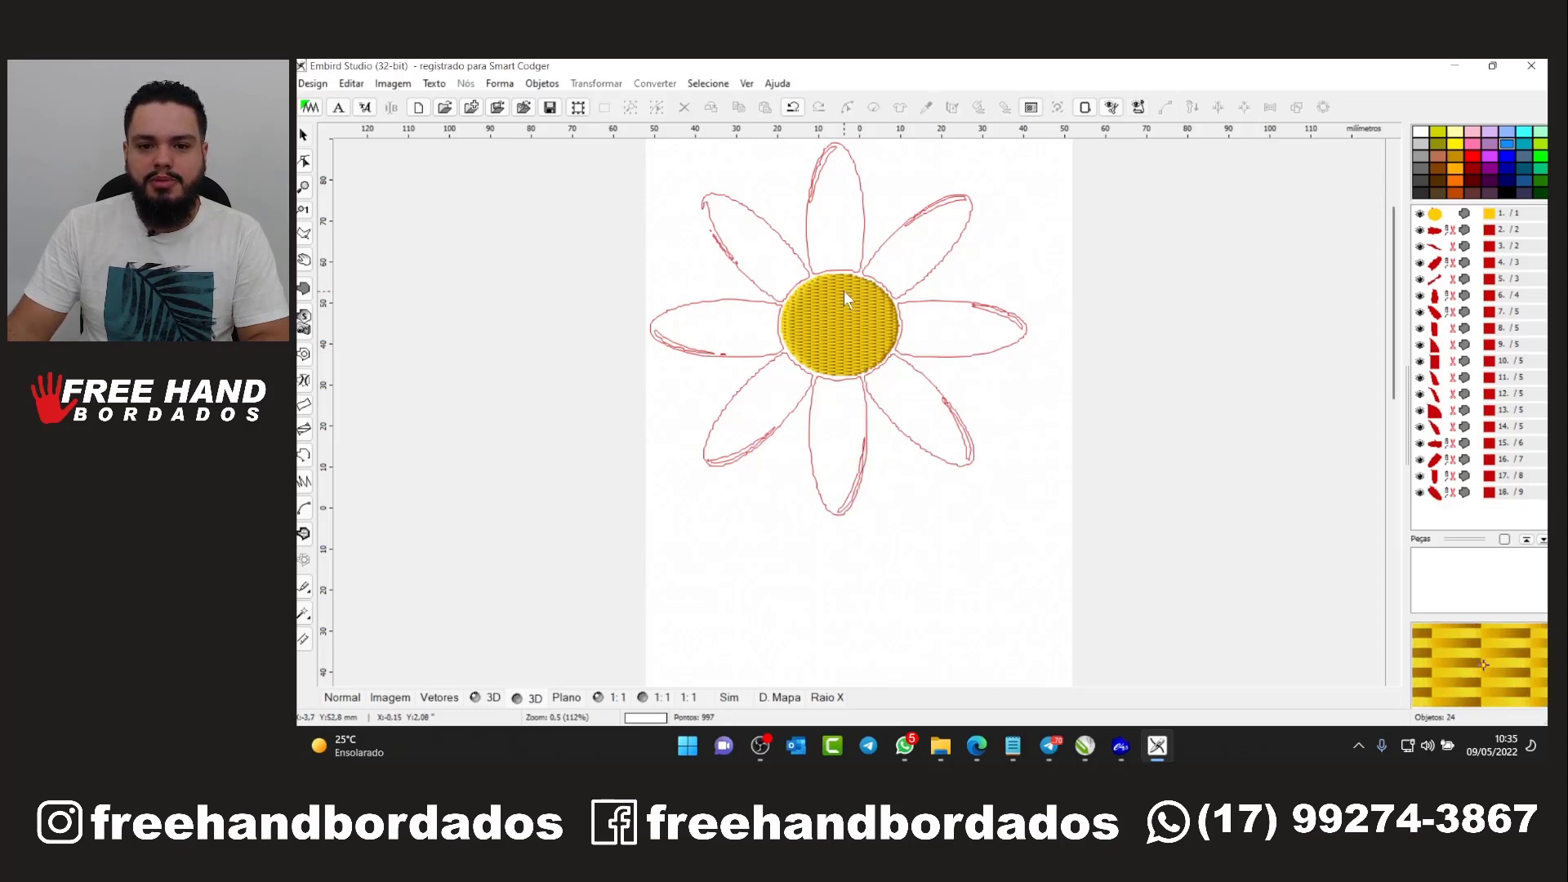
{"action": "scroll", "coordinate": [844, 290], "scroll_direction": "up", "scroll_amount": 3}
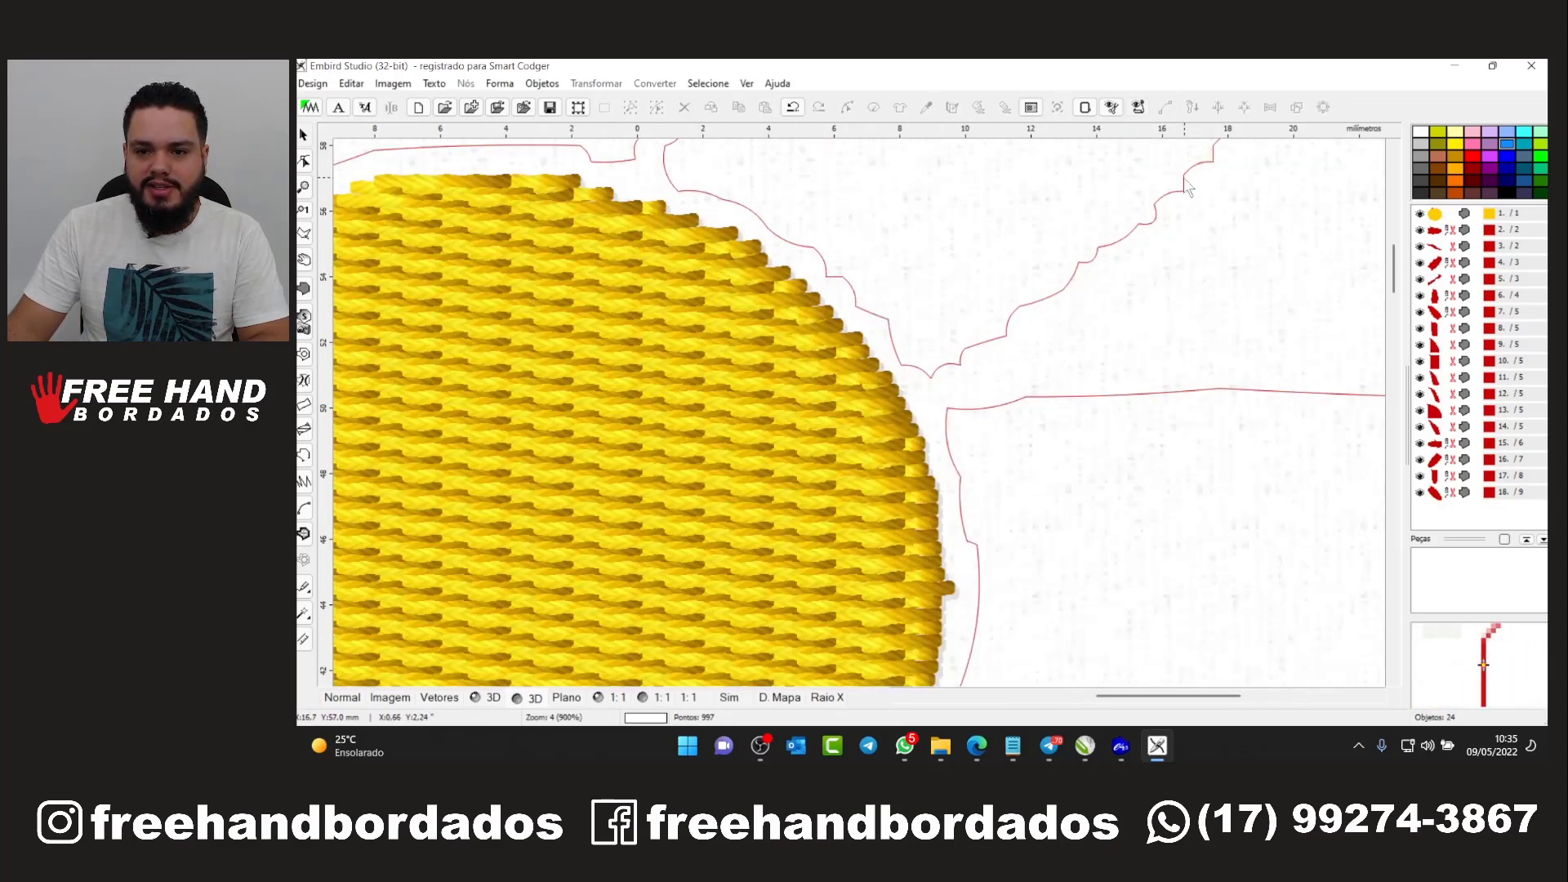
{"action": "scroll", "coordinate": [764, 276], "scroll_direction": "down", "scroll_amount": 1}
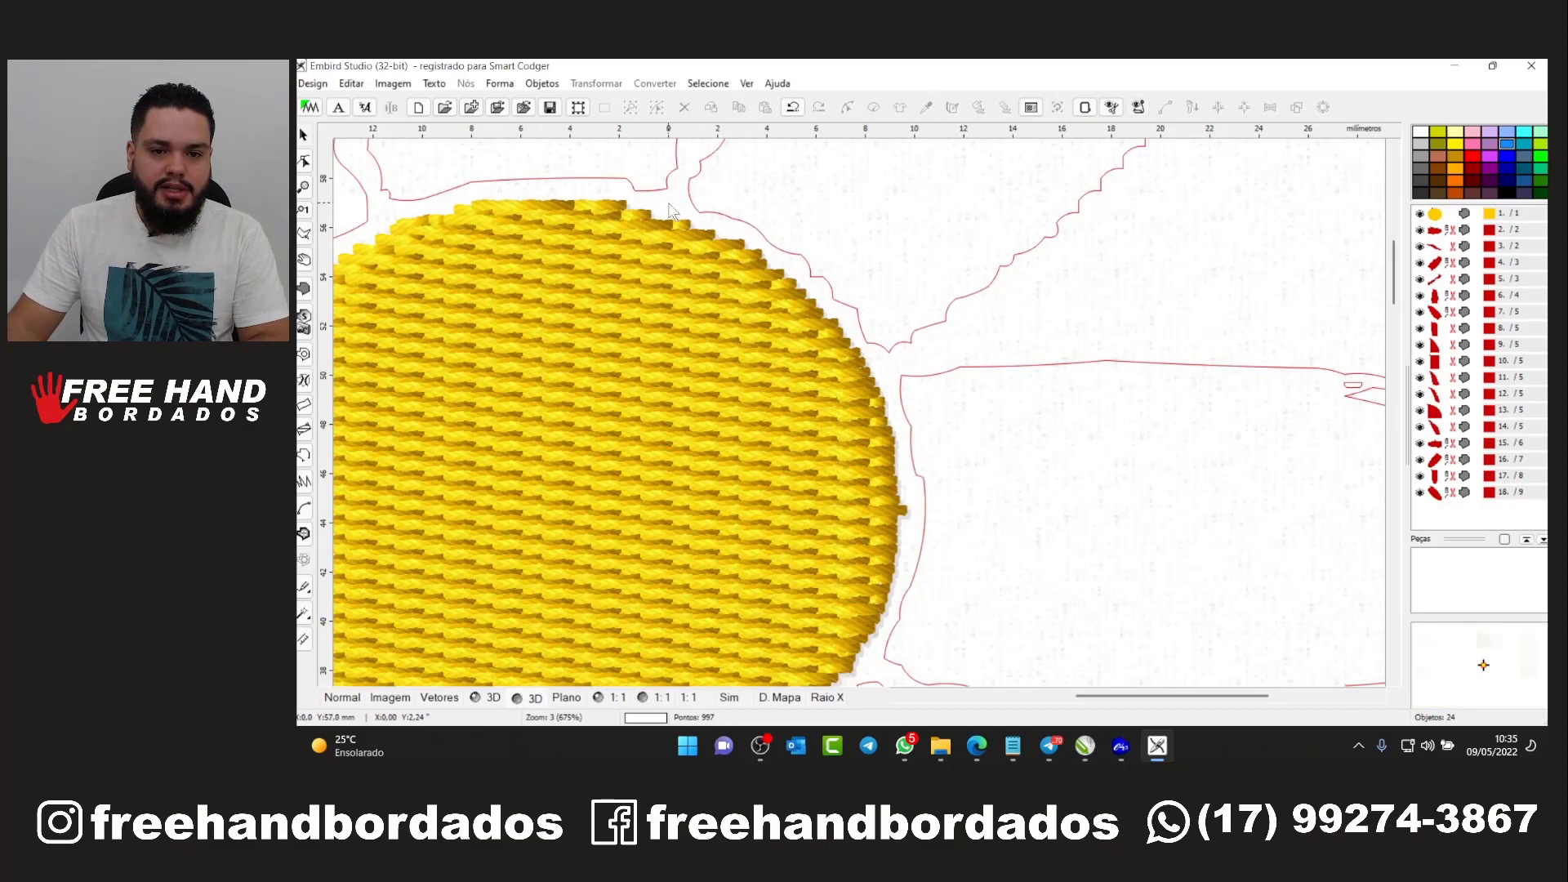
{"action": "scroll", "coordinate": [600, 203], "scroll_direction": "down", "scroll_amount": 2}
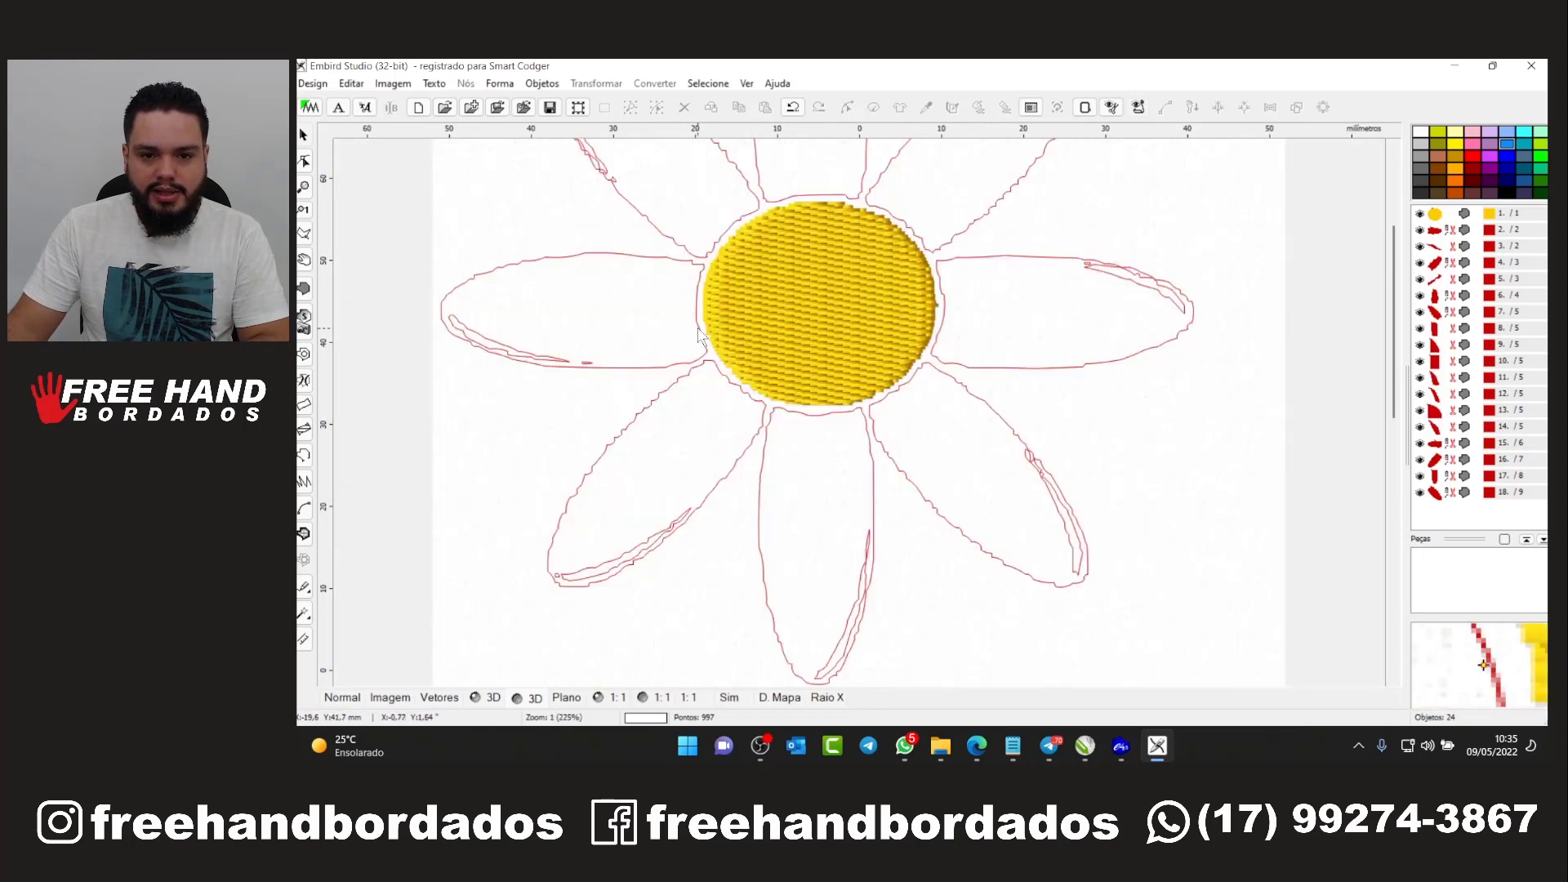
Generate stitches for all the red petal objects, check them in the 3D preview, and clear the selection
{"action": "left_click", "coordinate": [1448, 233]}
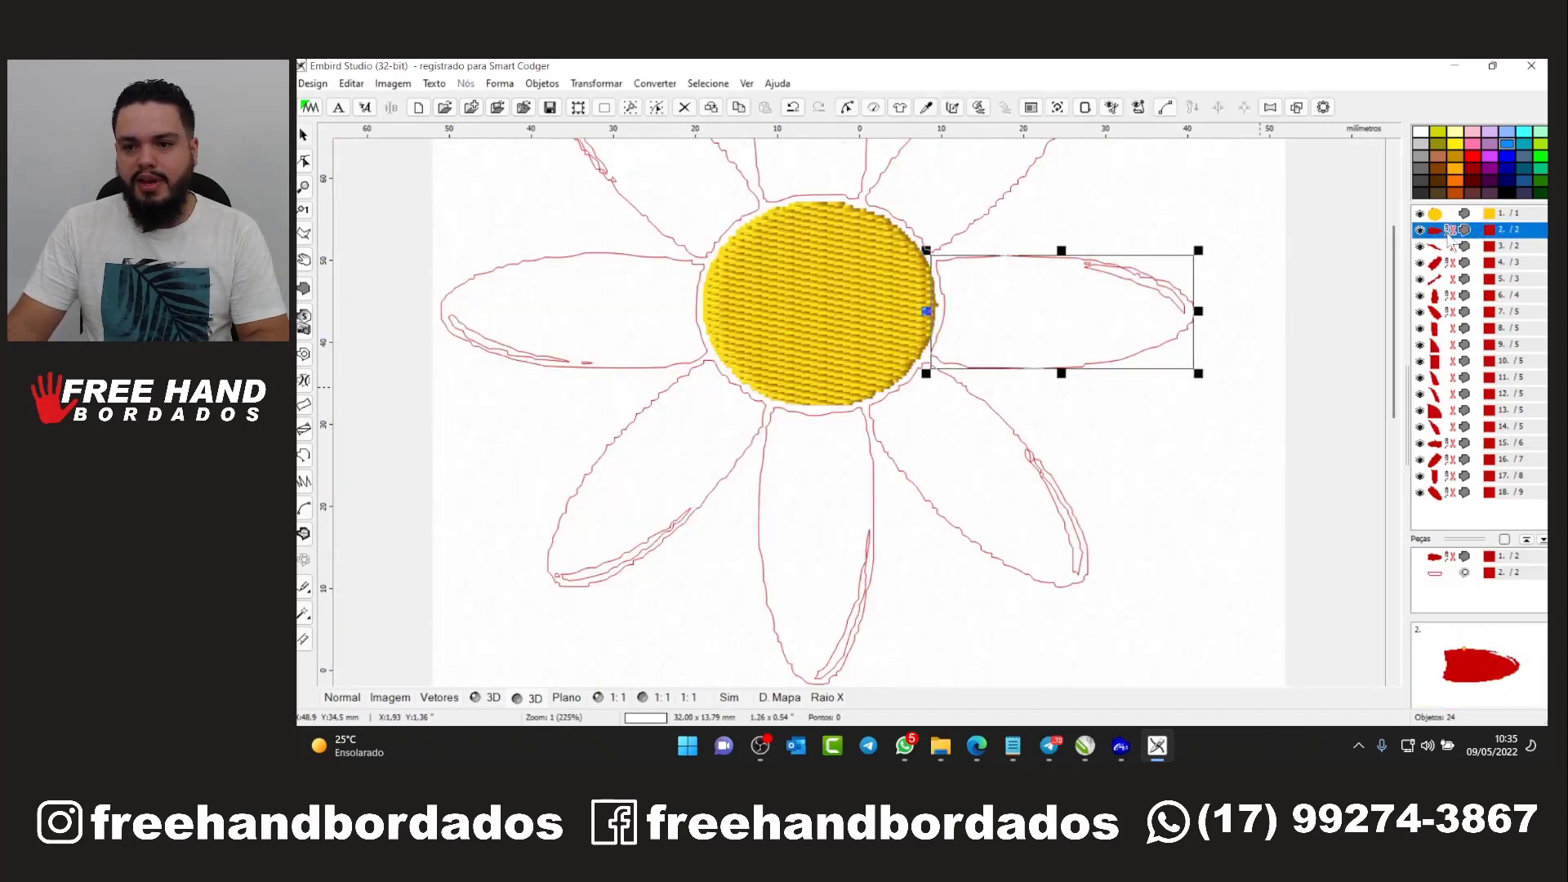
{"action": "left_click", "coordinate": [1432, 491], "text": "shift"}
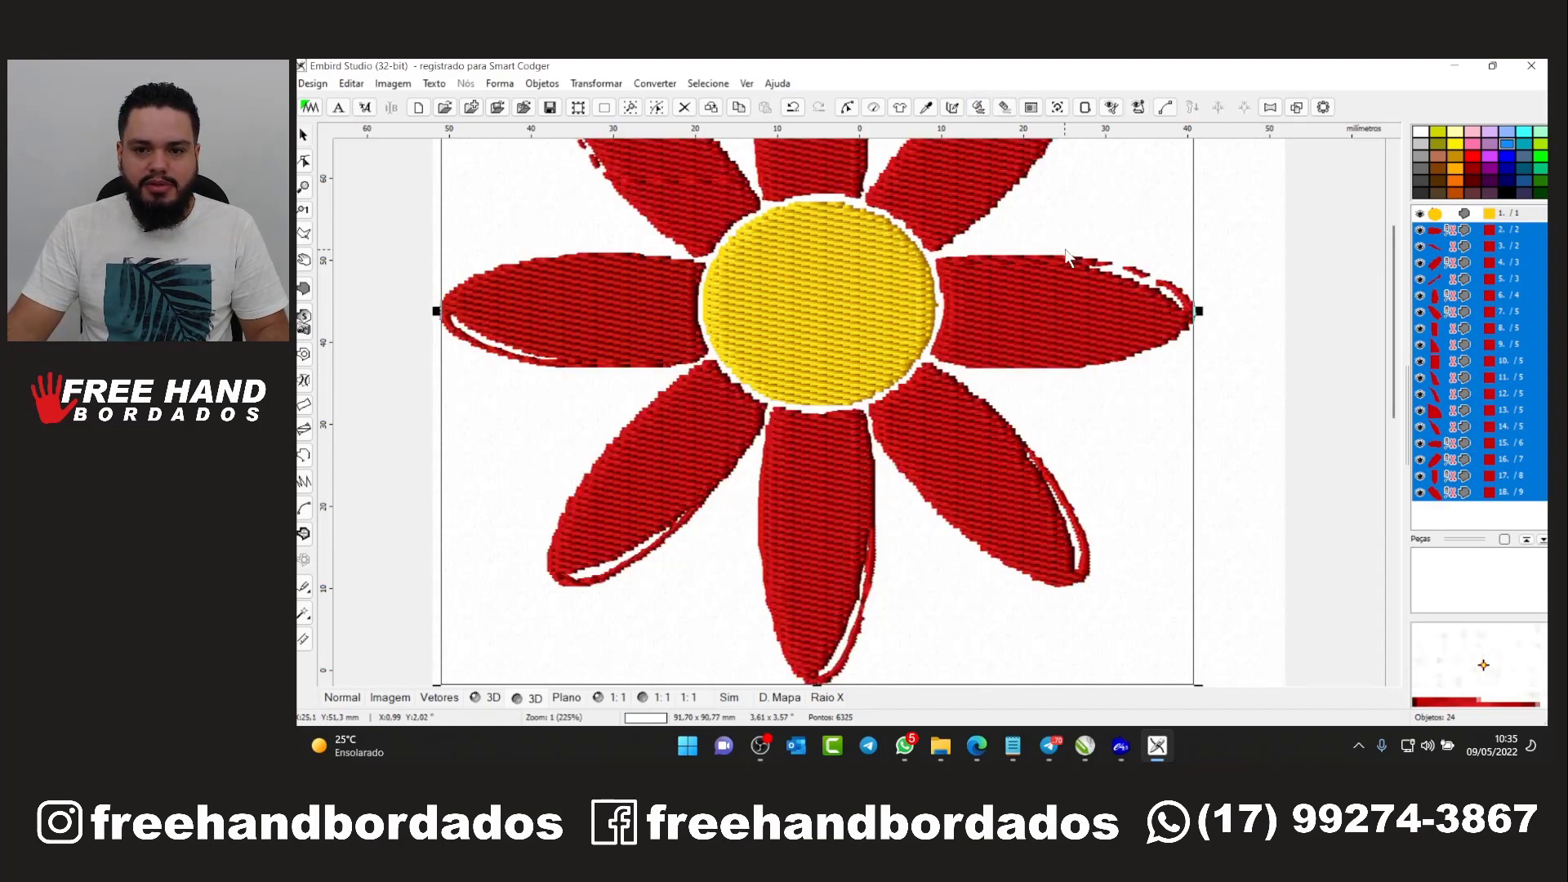
{"action": "scroll", "coordinate": [1068, 258], "scroll_direction": "down", "scroll_amount": 2}
{"action": "scroll", "coordinate": [859, 385], "scroll_direction": "up", "scroll_amount": 2}
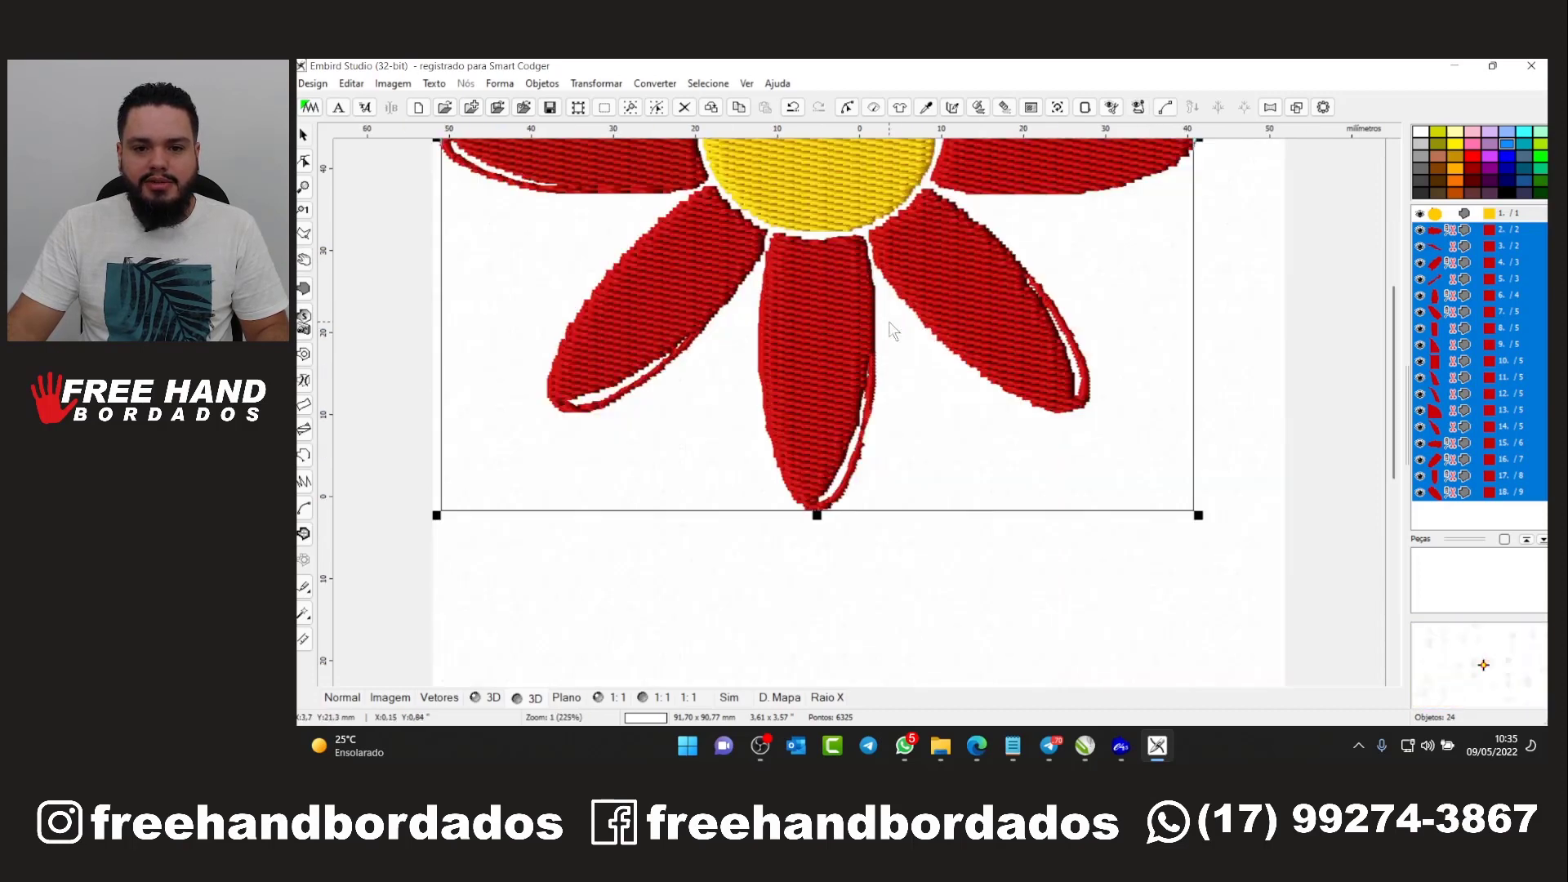
{"action": "scroll", "coordinate": [892, 330], "scroll_direction": "down", "scroll_amount": 3}
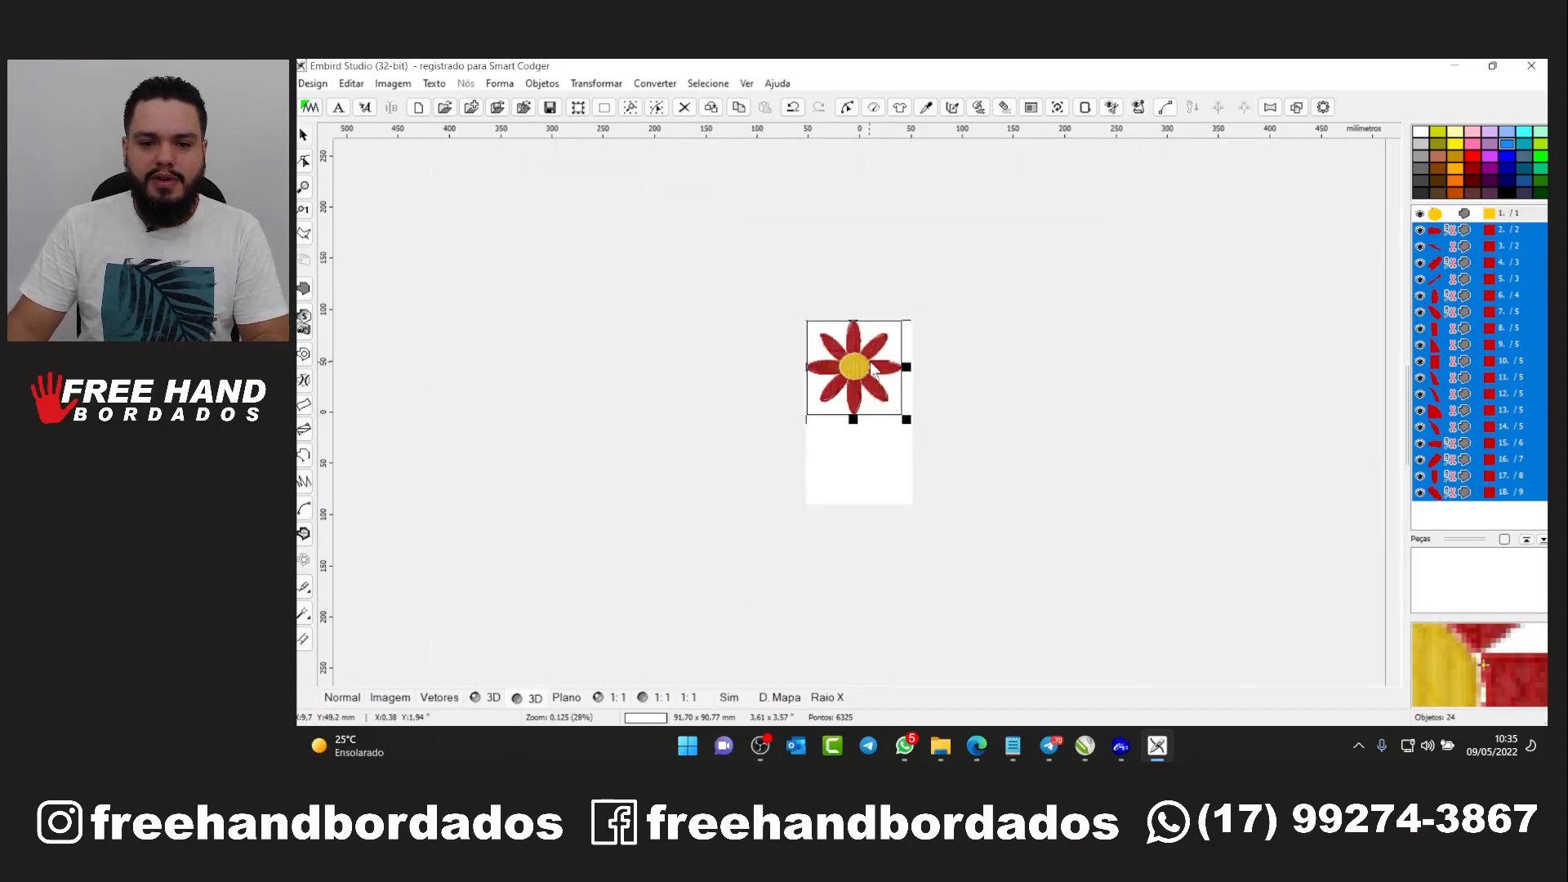
{"action": "scroll", "coordinate": [872, 374], "scroll_direction": "up", "scroll_amount": 1}
{"action": "scroll", "coordinate": [872, 374], "scroll_direction": "up", "scroll_amount": 2}
{"action": "left_click", "coordinate": [903, 493]}
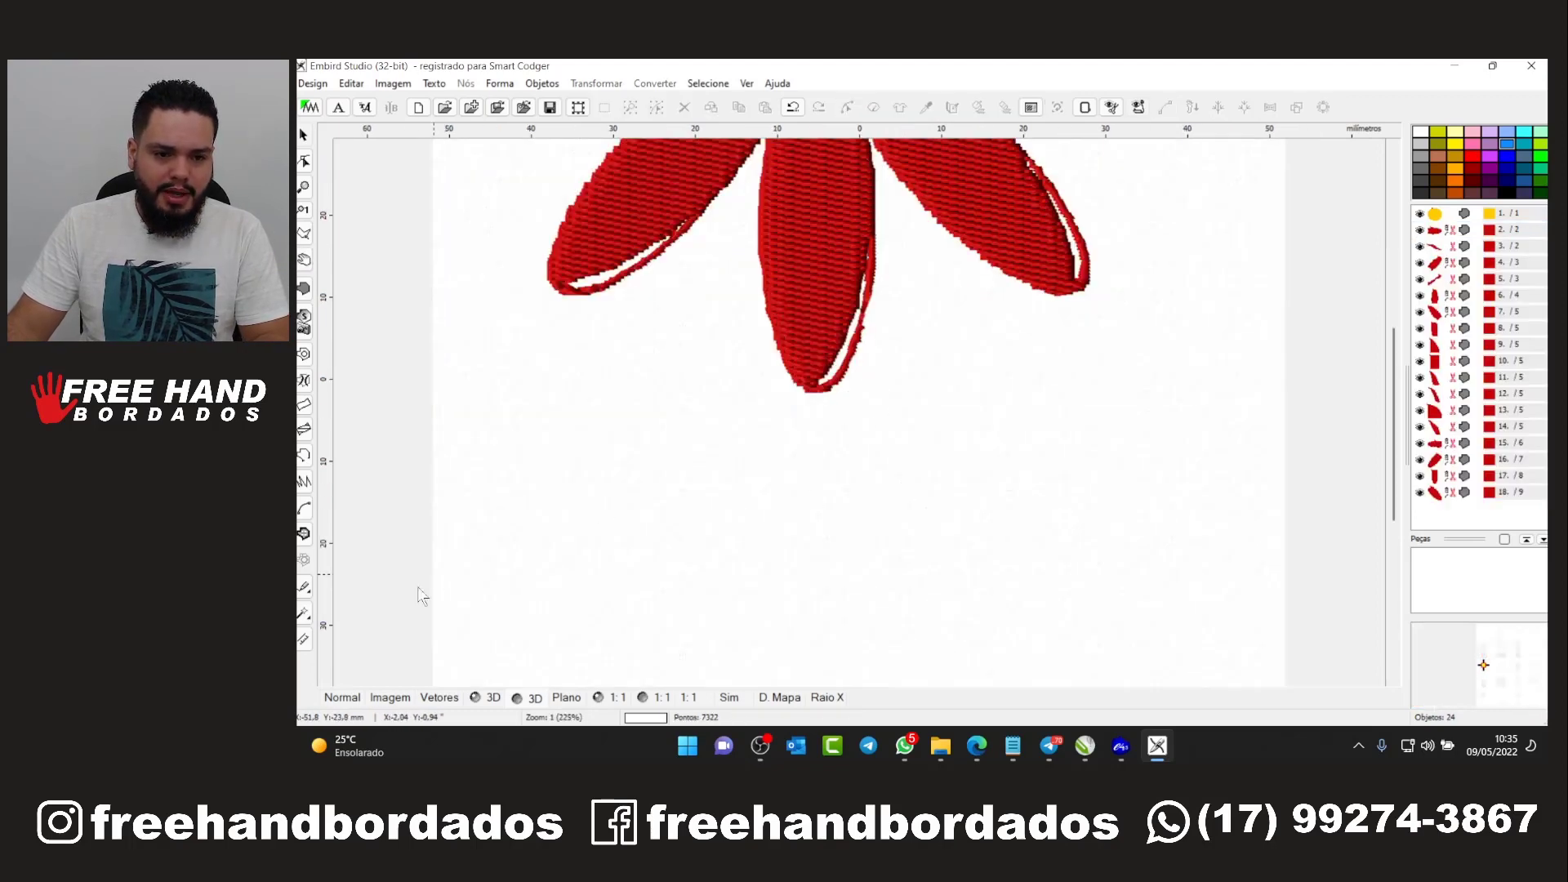
Trace the green stem and leaves, brown soil and dark outlines into fill objects and show the stitched design in 3D
{"action": "left_click", "coordinate": [343, 698]}
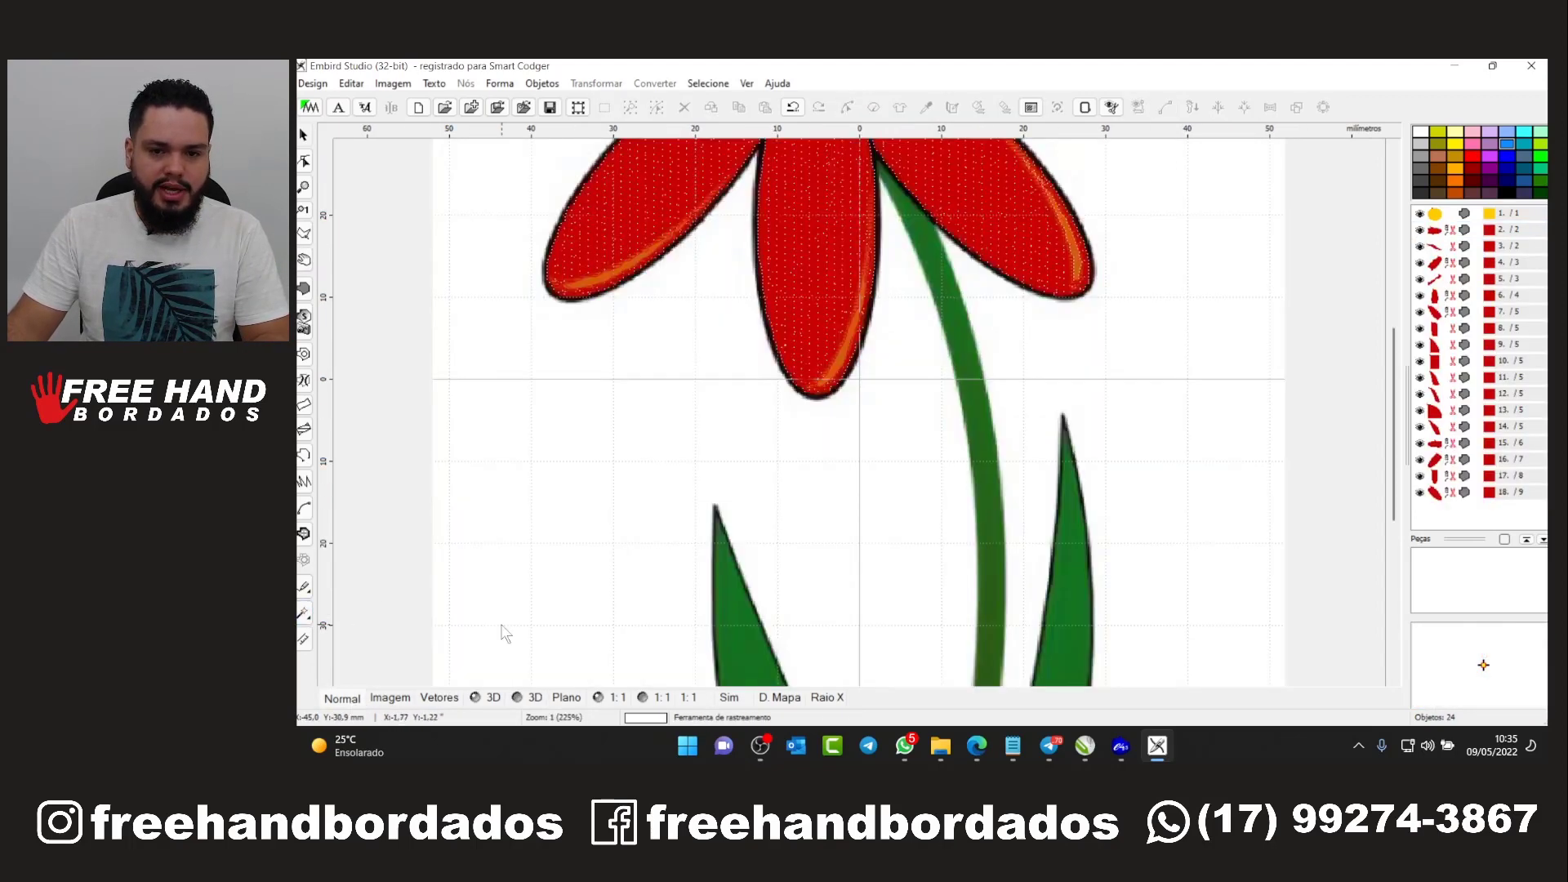
{"action": "left_click", "coordinate": [304, 381]}
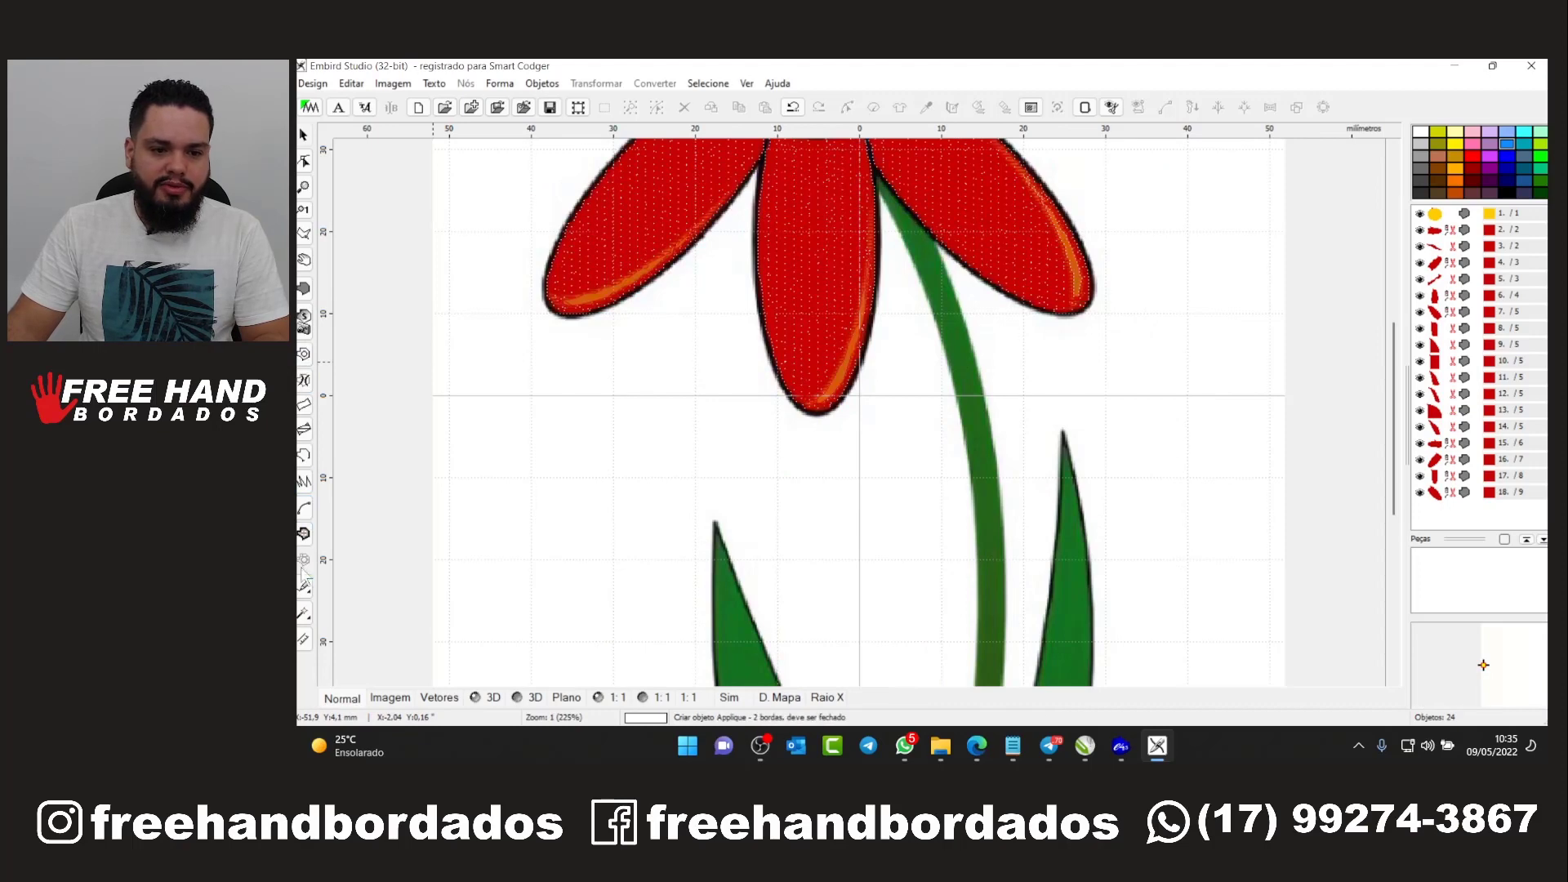
{"action": "left_click", "coordinate": [973, 455]}
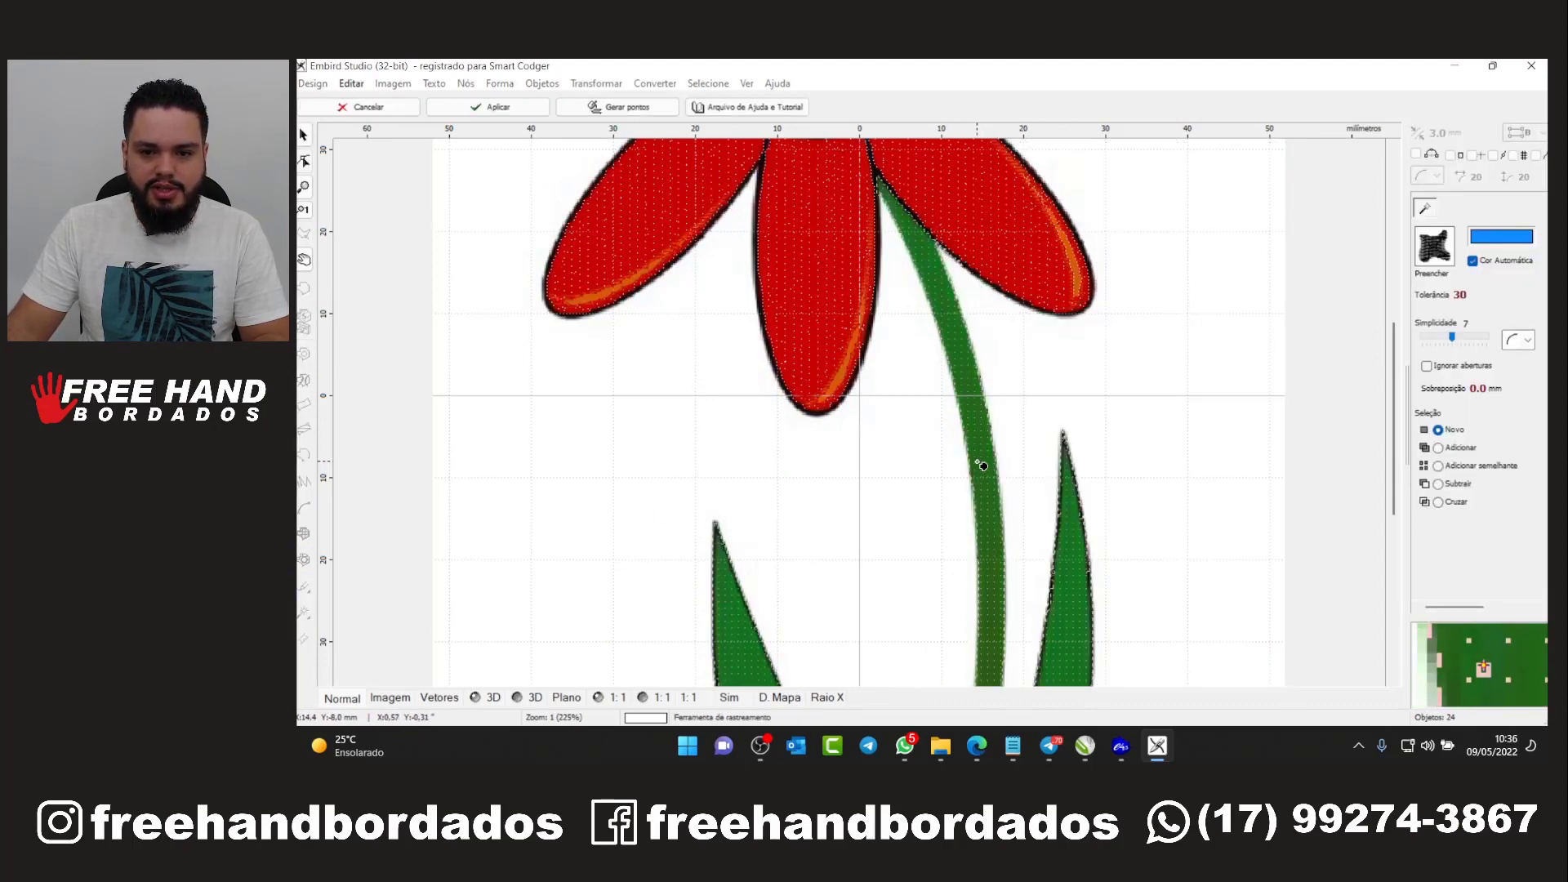
{"action": "scroll", "coordinate": [980, 469], "scroll_direction": "down", "scroll_amount": 2}
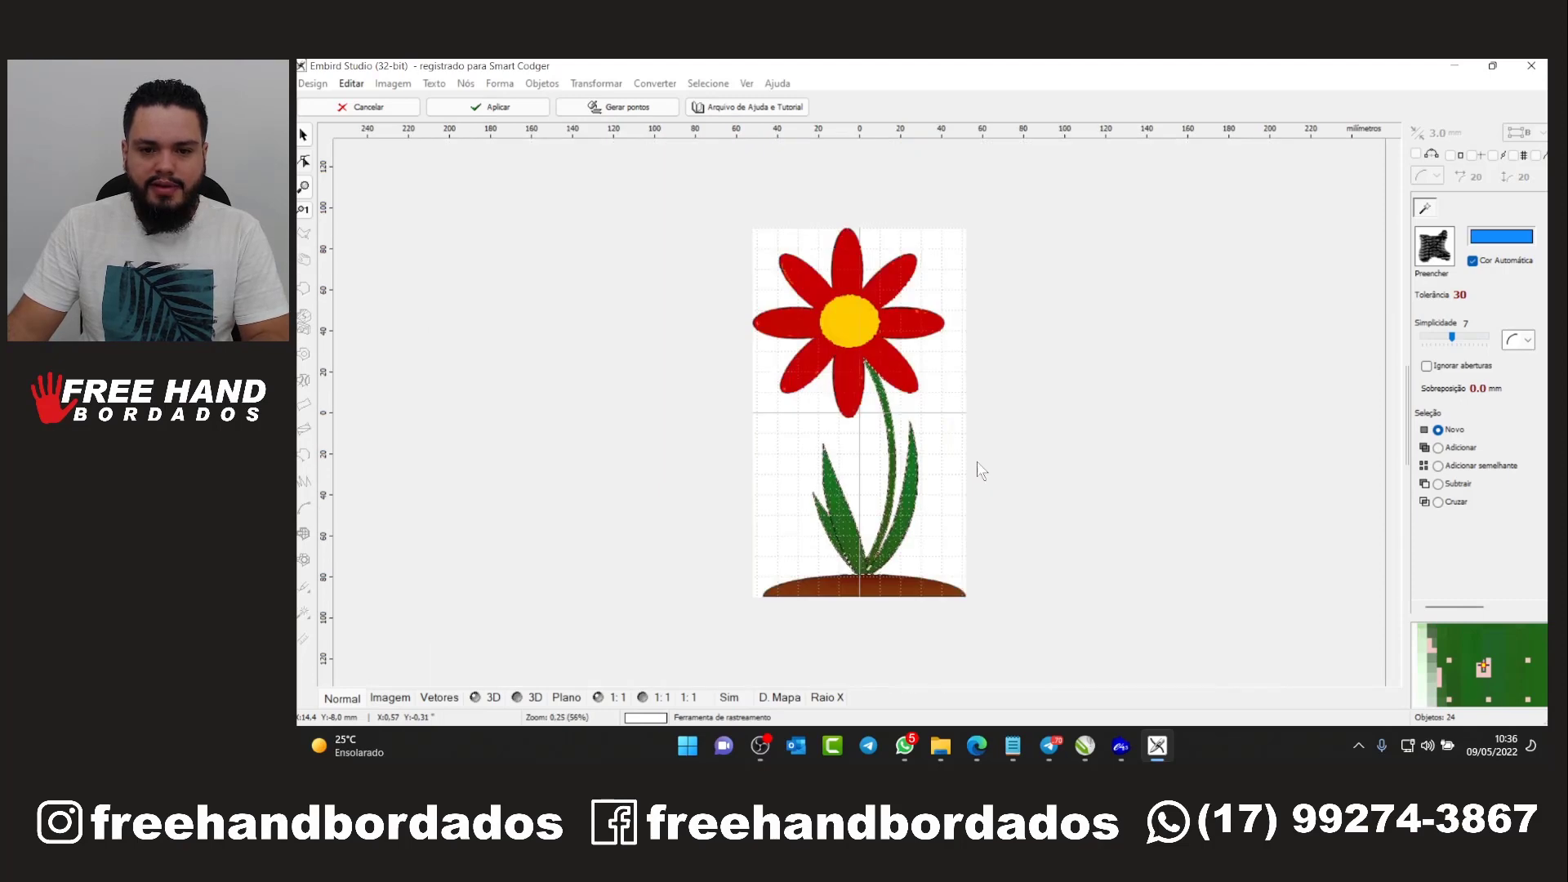
{"action": "key", "text": "Return"}
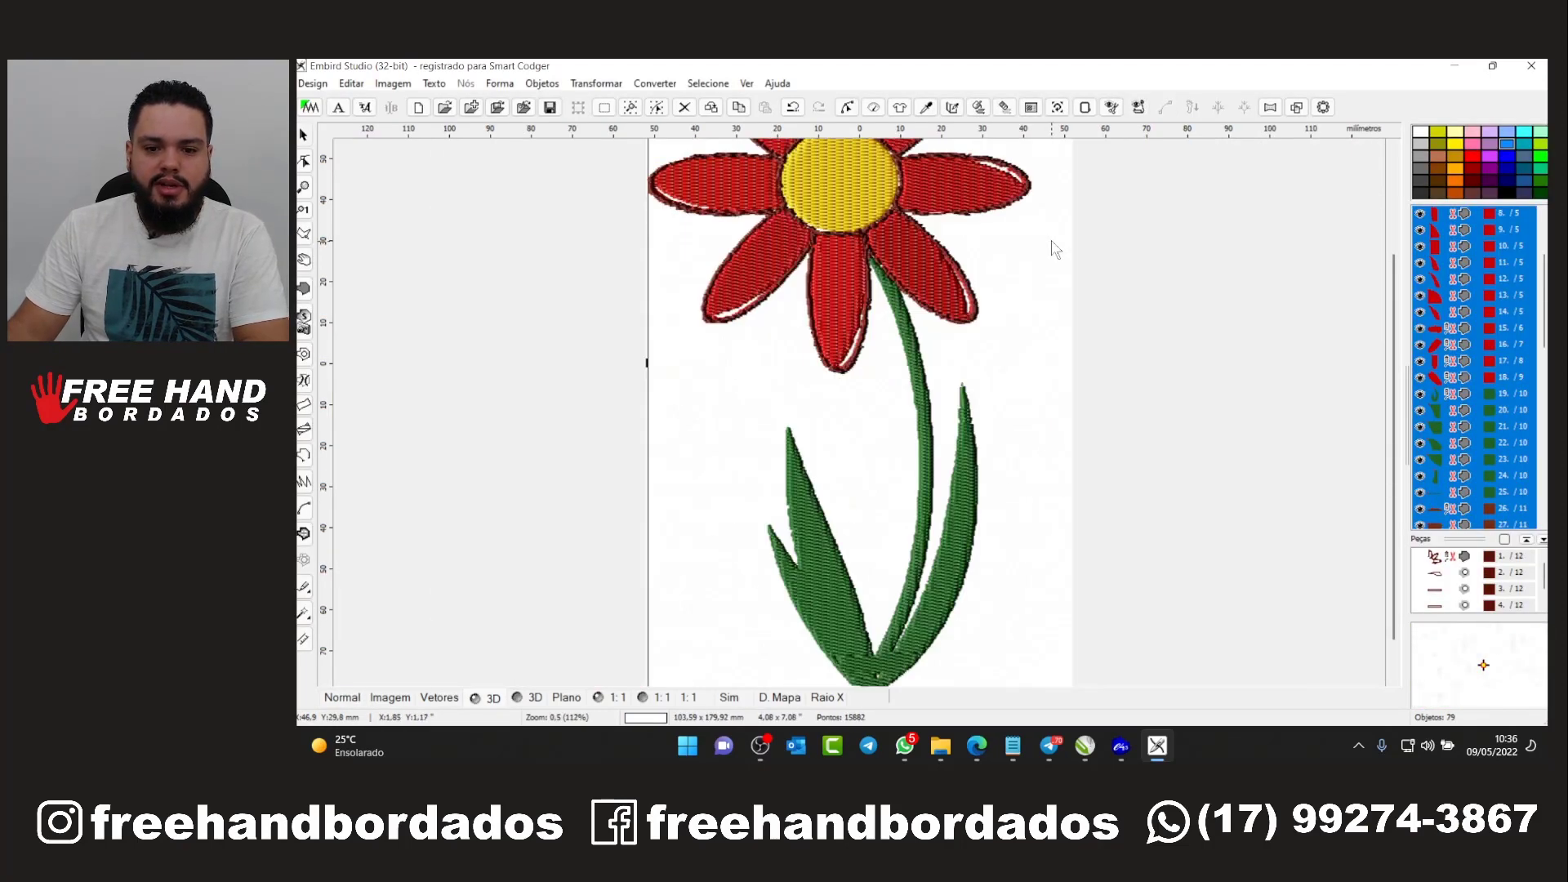
Examine the 3D stitches around the yellow centre and petals, checking how the fills meet the dark outlines
{"action": "scroll", "coordinate": [1054, 249], "scroll_direction": "down", "scroll_amount": 1}
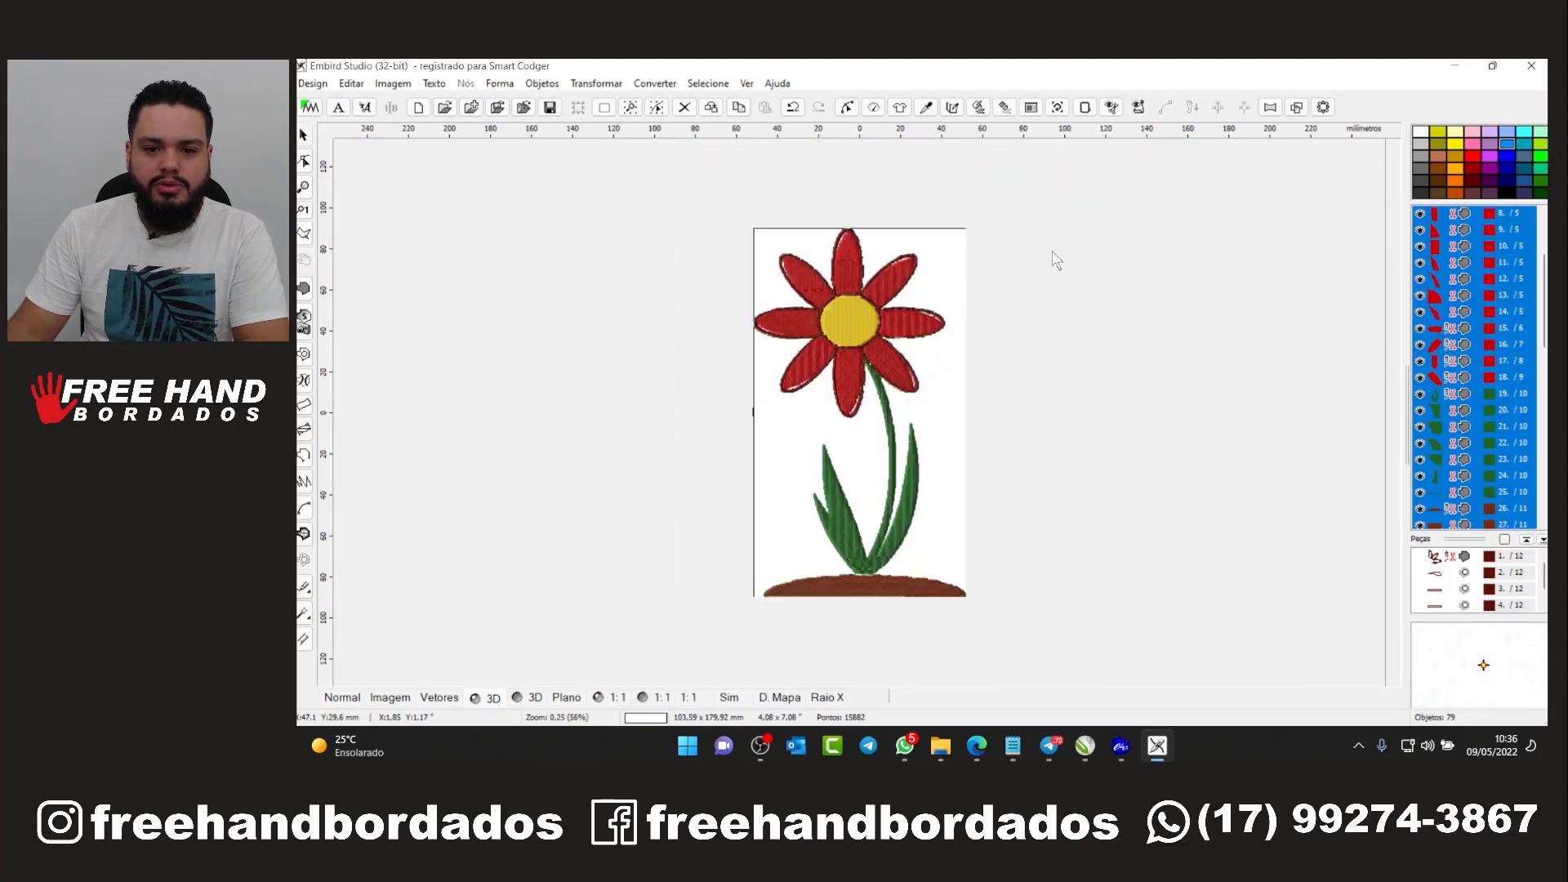
{"action": "scroll", "coordinate": [851, 268], "scroll_direction": "up", "scroll_amount": 3}
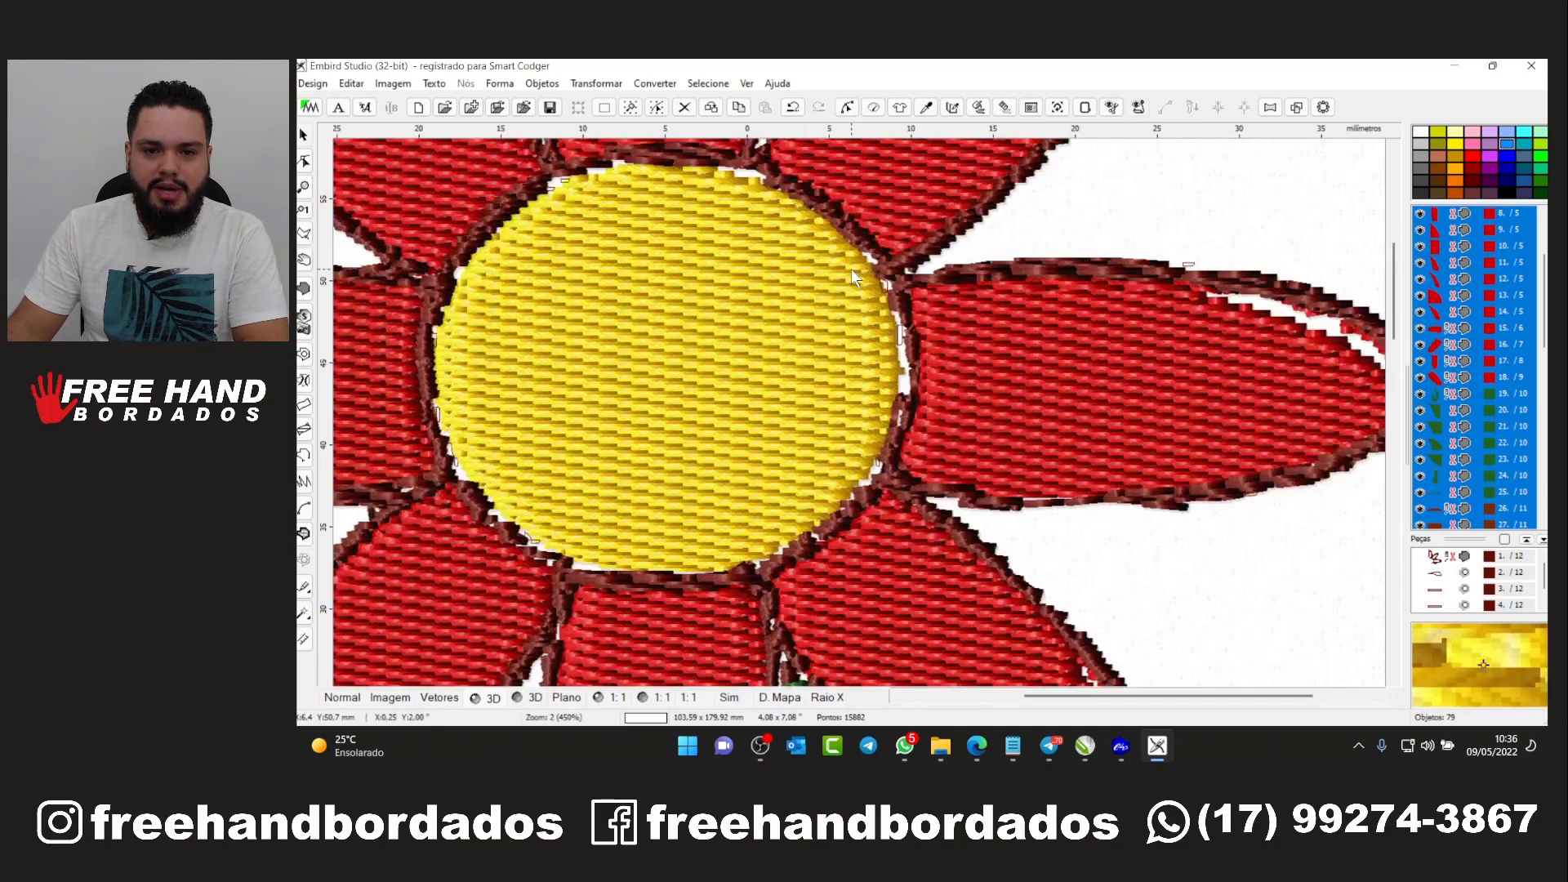
{"action": "scroll", "coordinate": [861, 272], "scroll_direction": "down", "scroll_amount": 1}
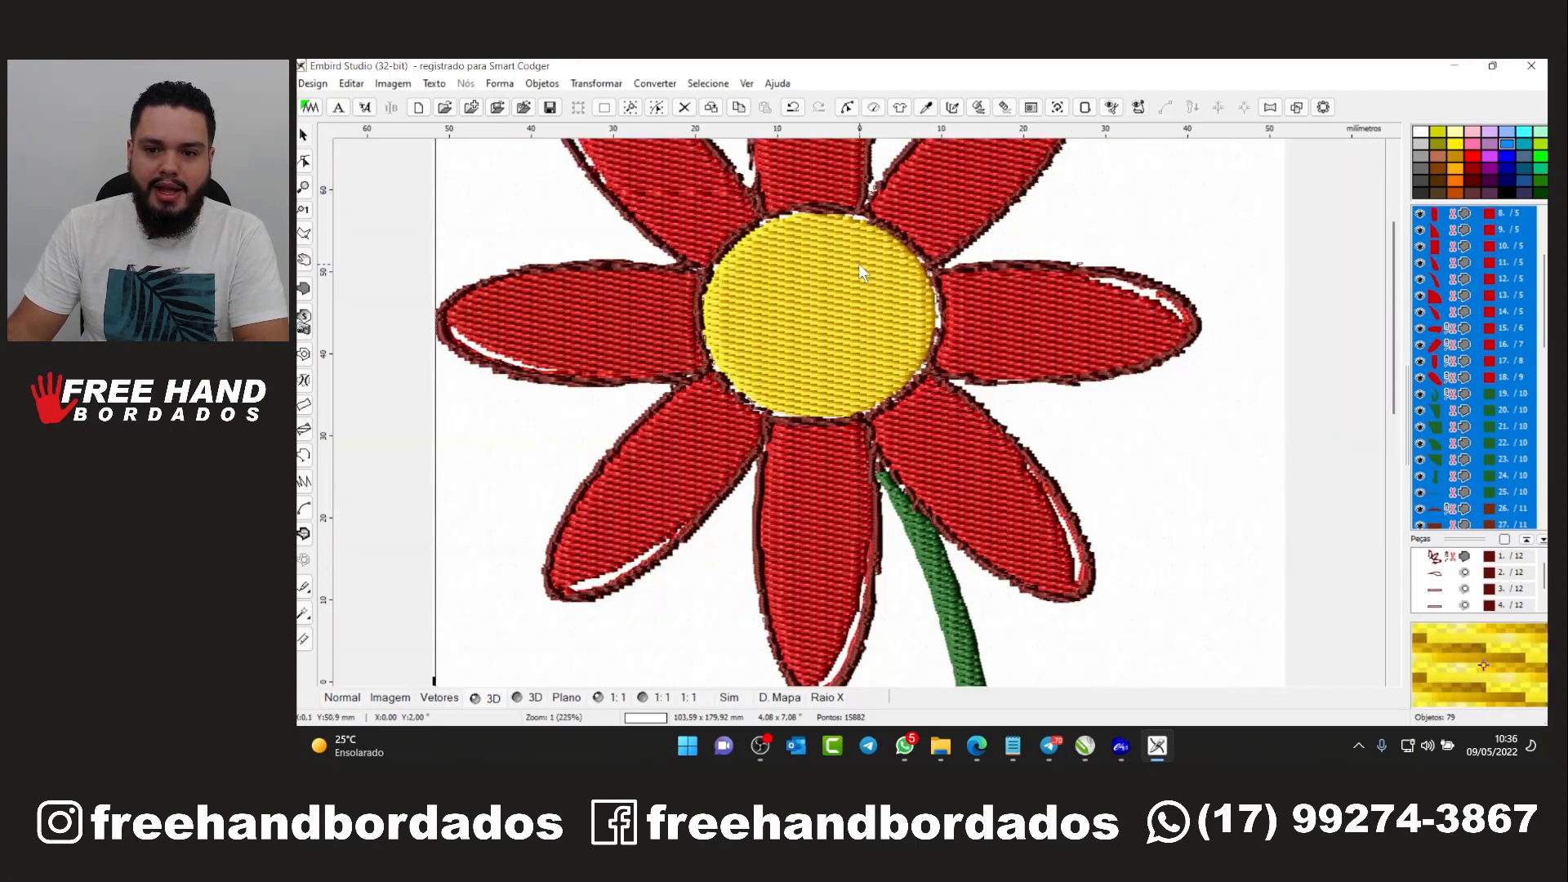
{"action": "scroll", "coordinate": [859, 263], "scroll_direction": "down", "scroll_amount": 2}
{"action": "scroll", "coordinate": [857, 239], "scroll_direction": "up", "scroll_amount": 2}
{"action": "scroll", "coordinate": [857, 239], "scroll_direction": "down", "scroll_amount": 1}
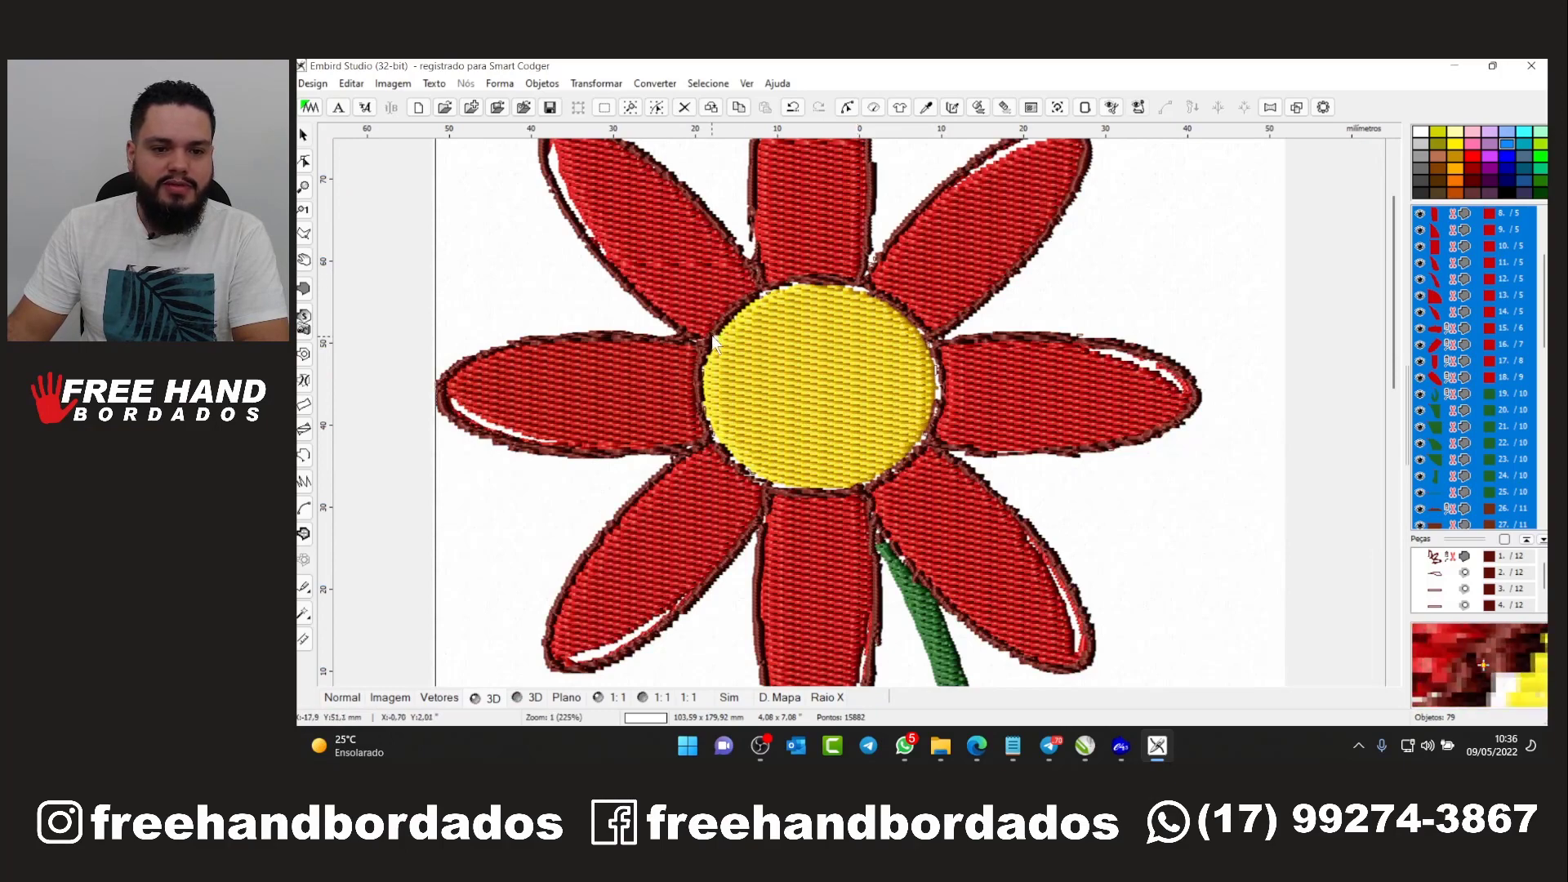
{"action": "scroll", "coordinate": [993, 312], "scroll_direction": "up", "scroll_amount": 3}
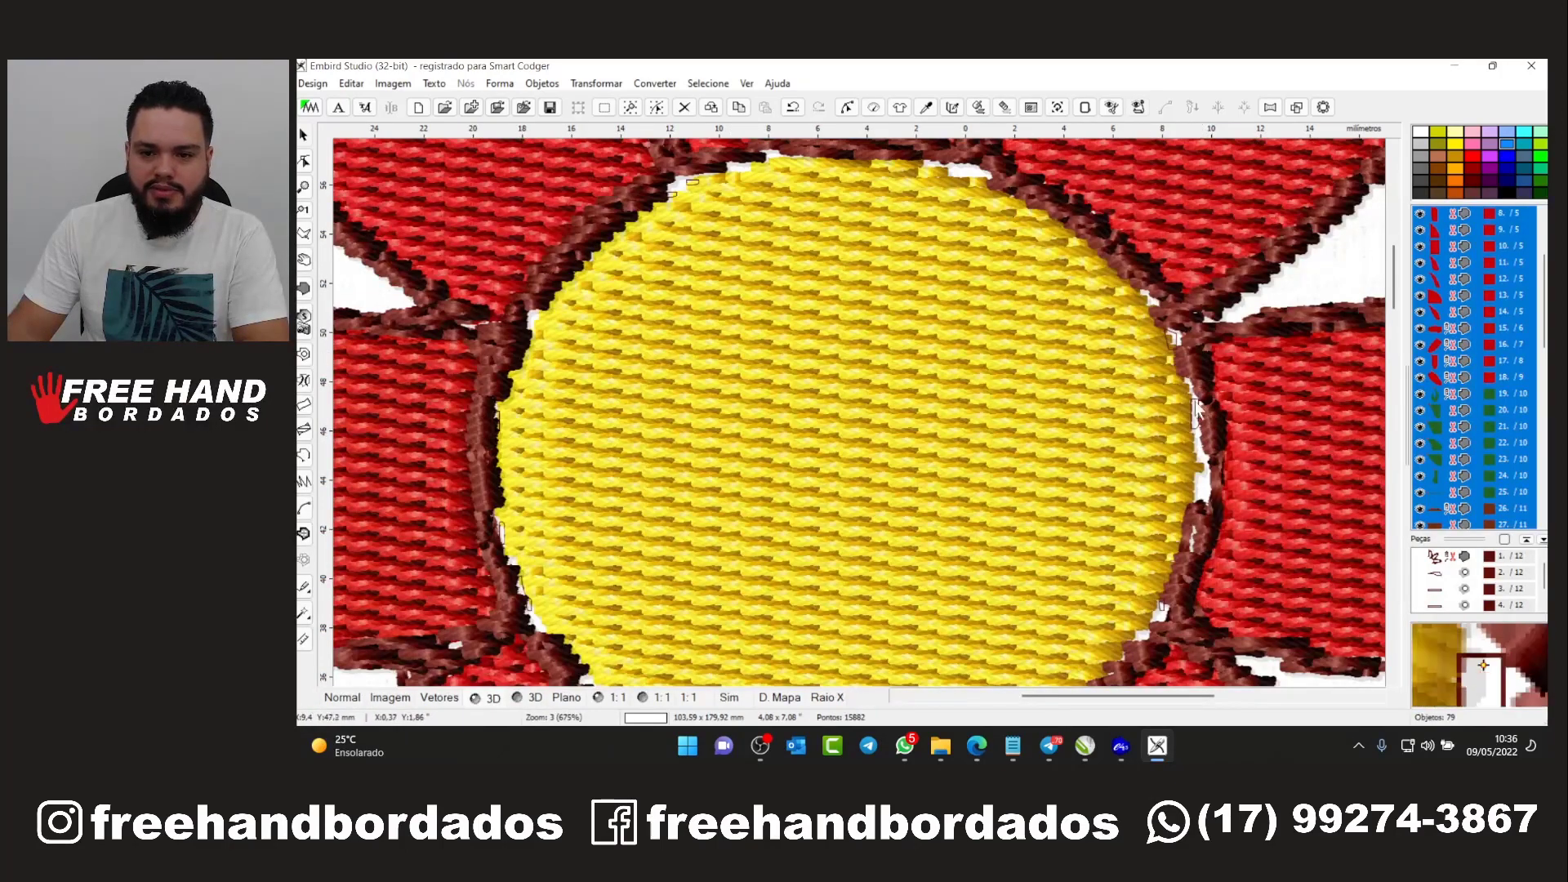
{"action": "scroll", "coordinate": [1194, 400], "scroll_direction": "down", "scroll_amount": 3}
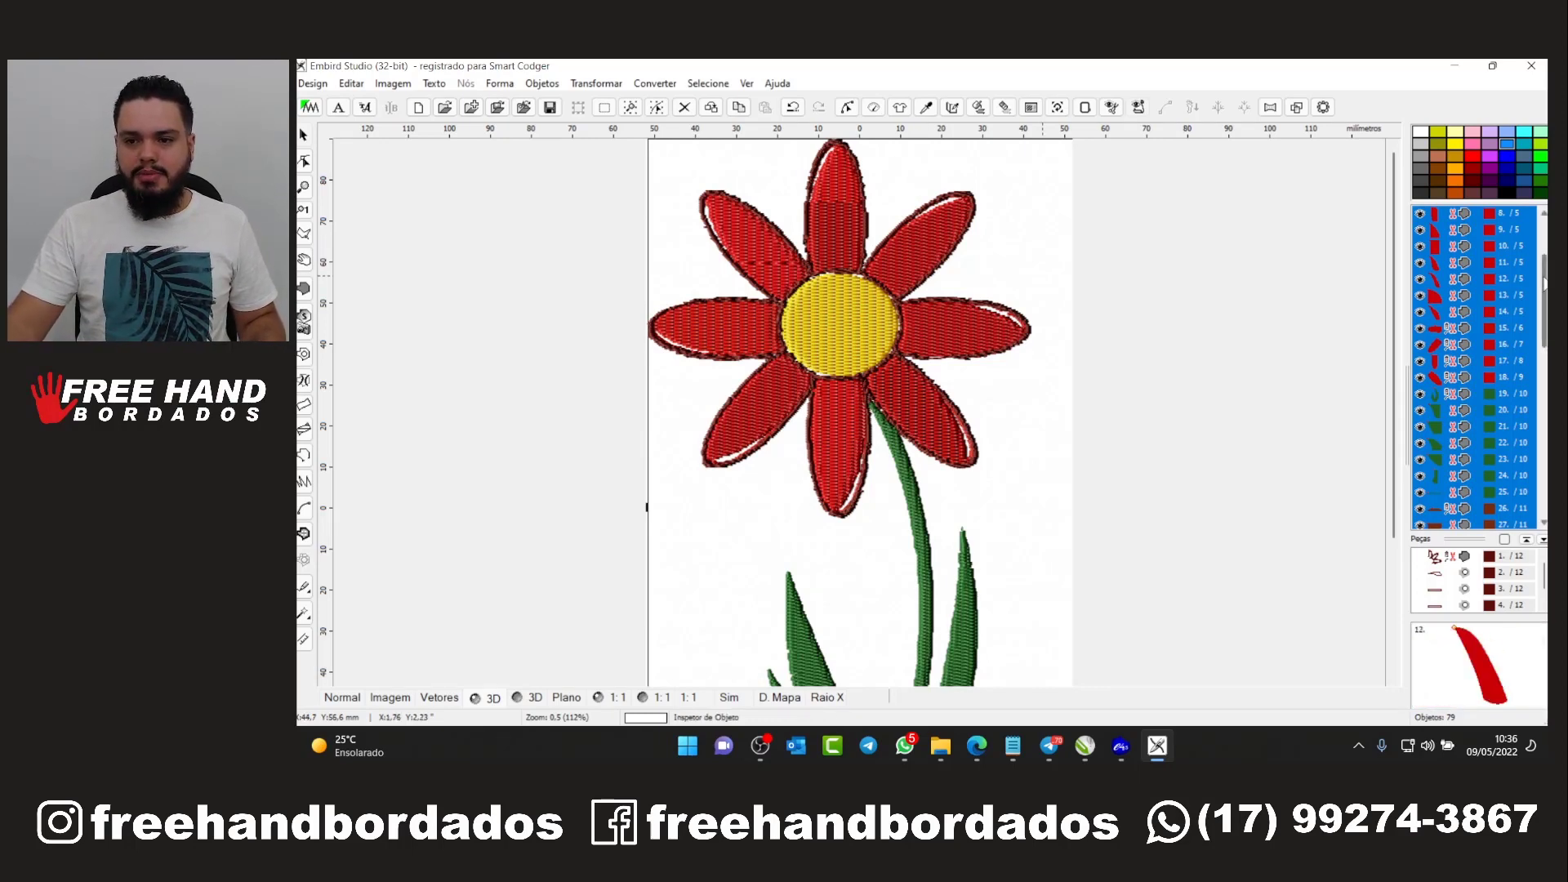
Review the object list from its first entry and inspect the stitched centre, petals, stem and leaves close up for gaps
{"action": "left_click_drag", "start_coordinate": [1544, 282], "coordinate": [1542, 245]}
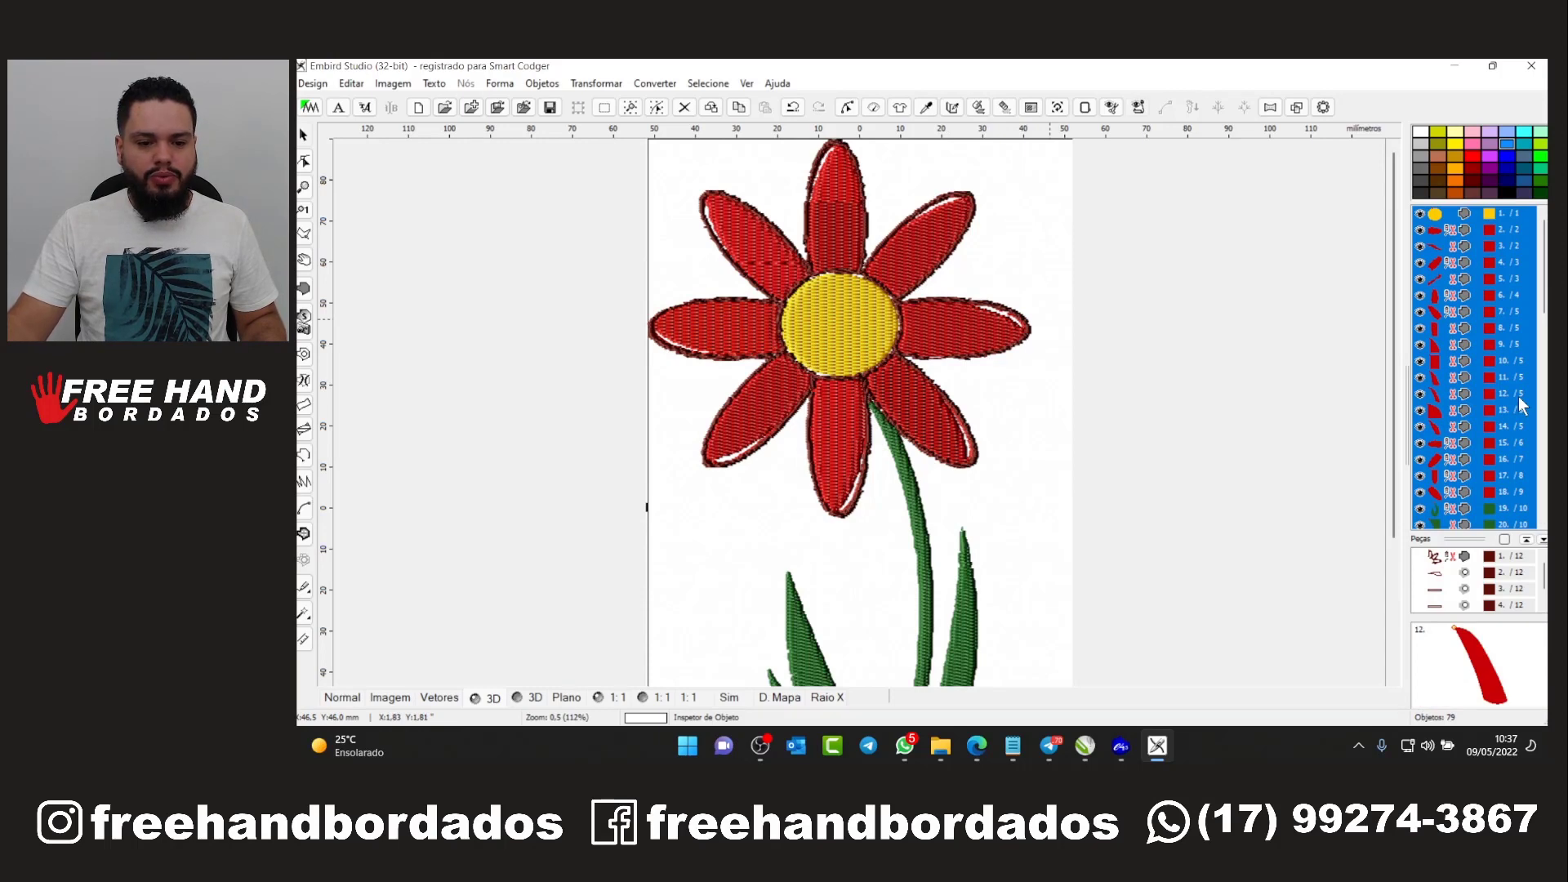
{"action": "scroll", "coordinate": [1067, 420], "scroll_direction": "down", "scroll_amount": 2}
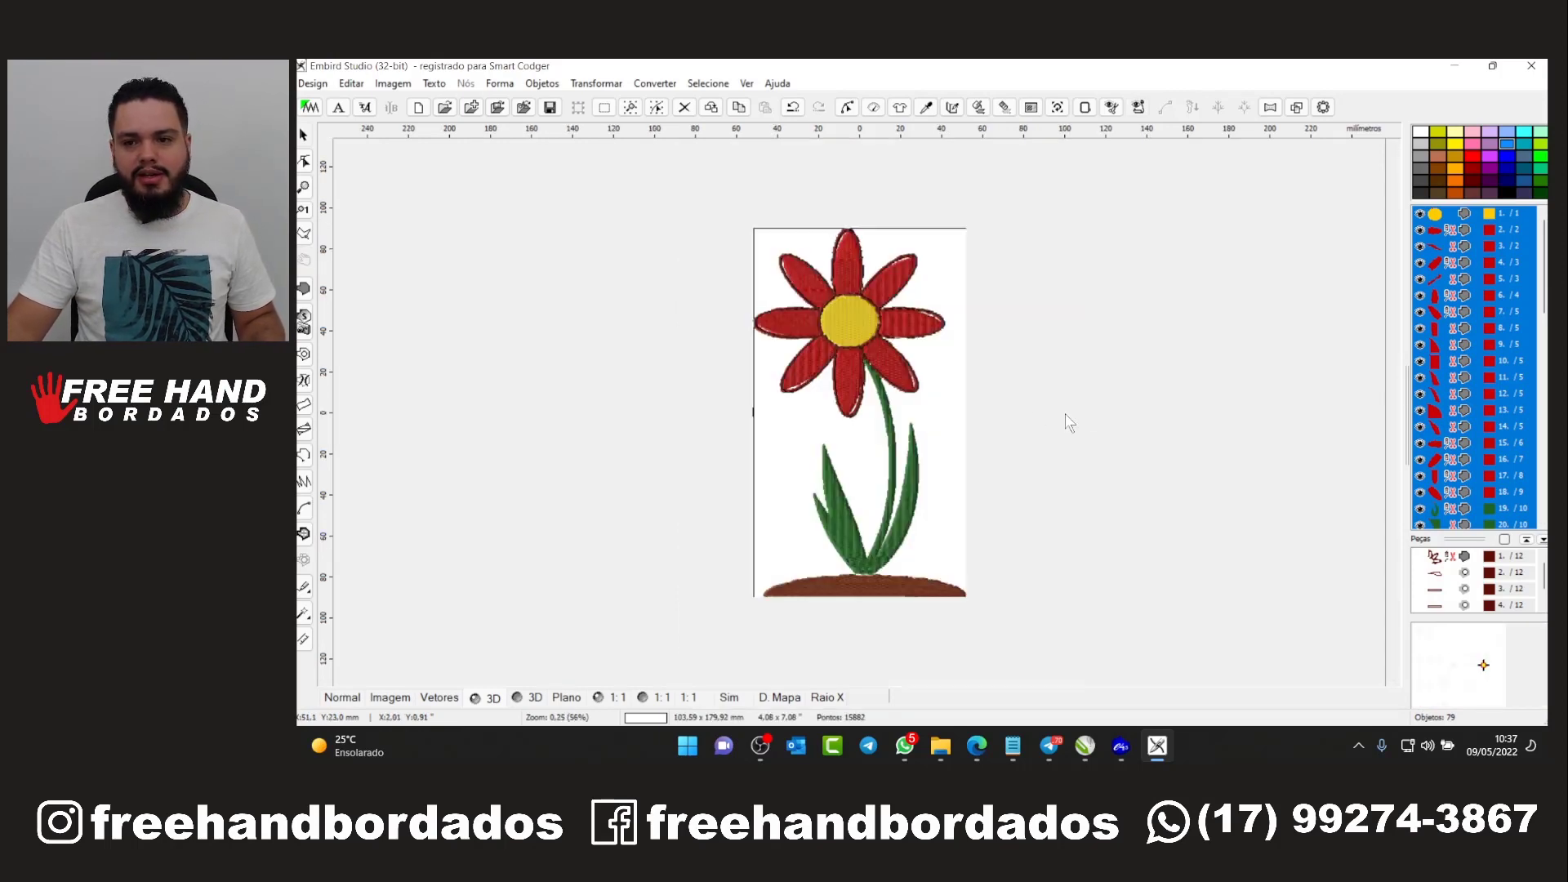
{"action": "scroll", "coordinate": [880, 401], "scroll_direction": "up", "scroll_amount": 3}
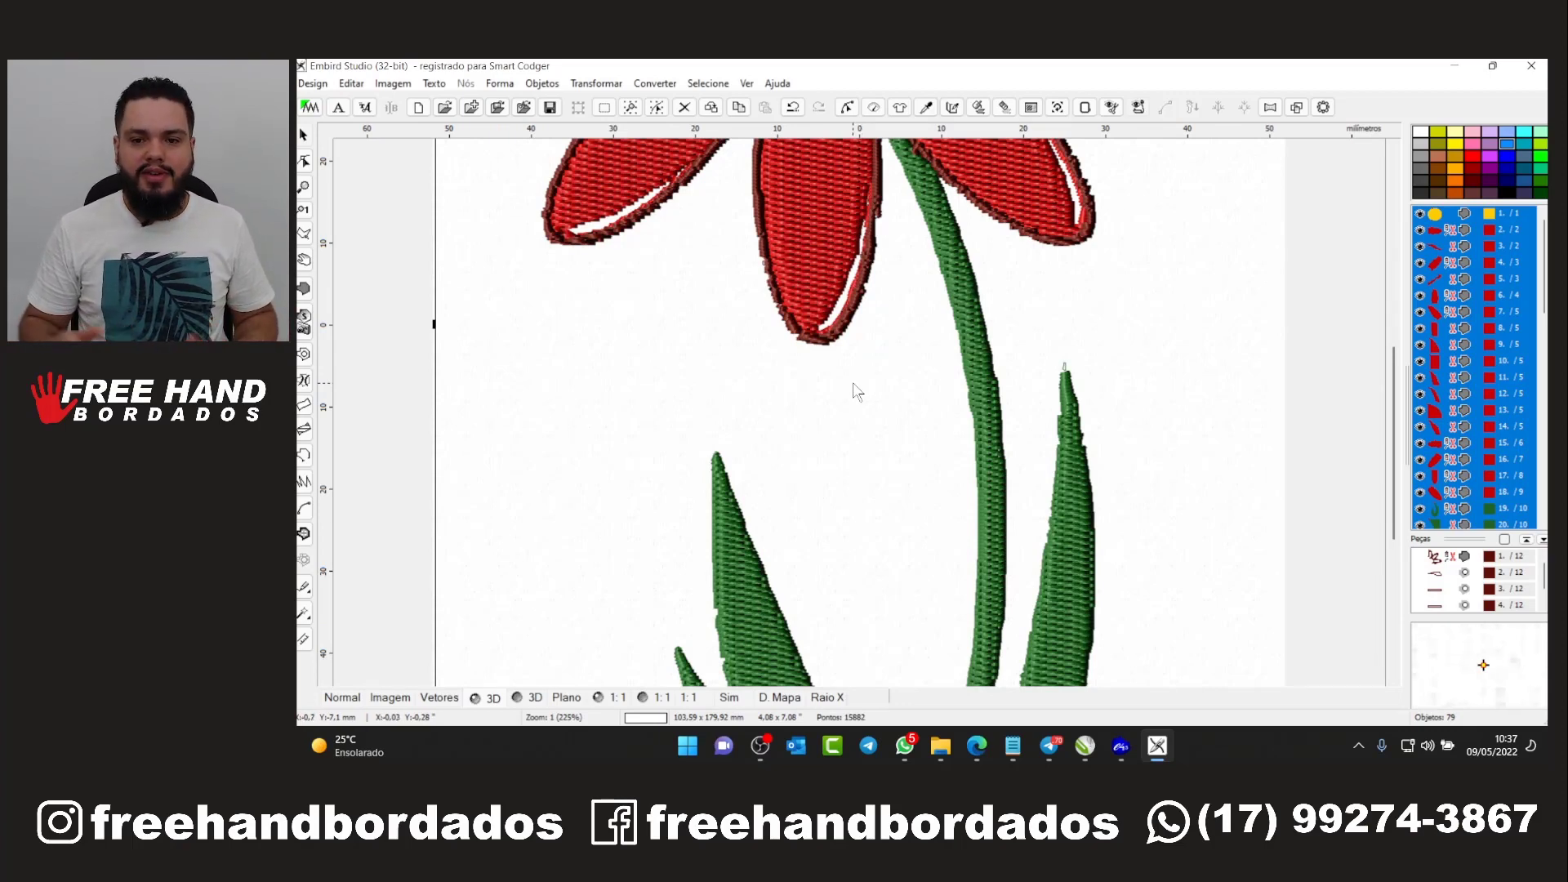
{"action": "scroll", "coordinate": [855, 390], "scroll_direction": "down", "scroll_amount": 3}
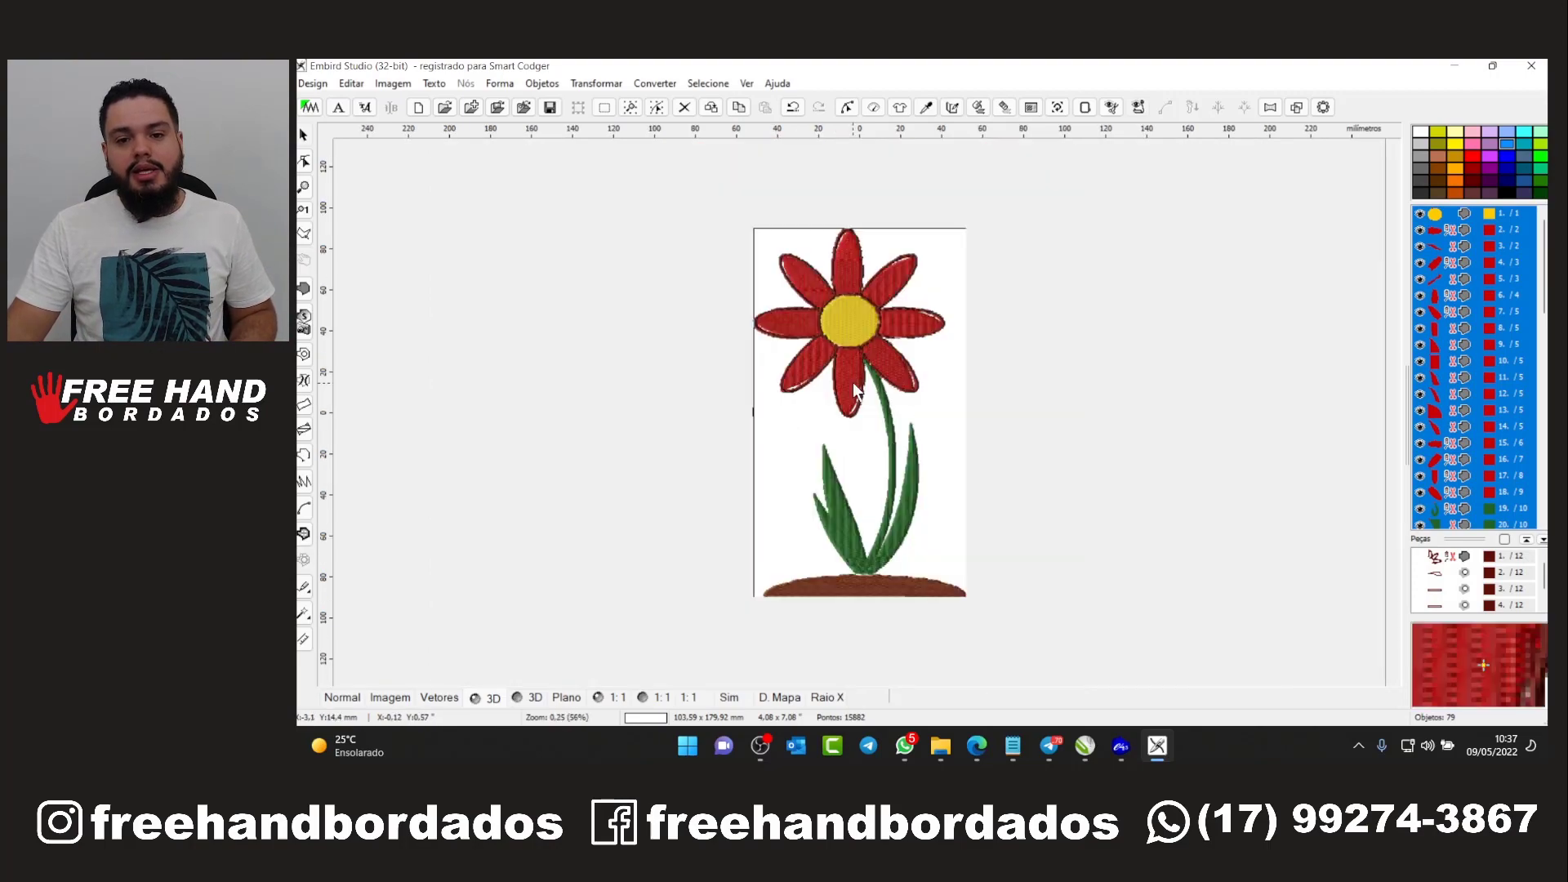
{"action": "scroll", "coordinate": [857, 277], "scroll_direction": "up", "scroll_amount": 2}
{"action": "scroll", "coordinate": [859, 280], "scroll_direction": "up", "scroll_amount": 1}
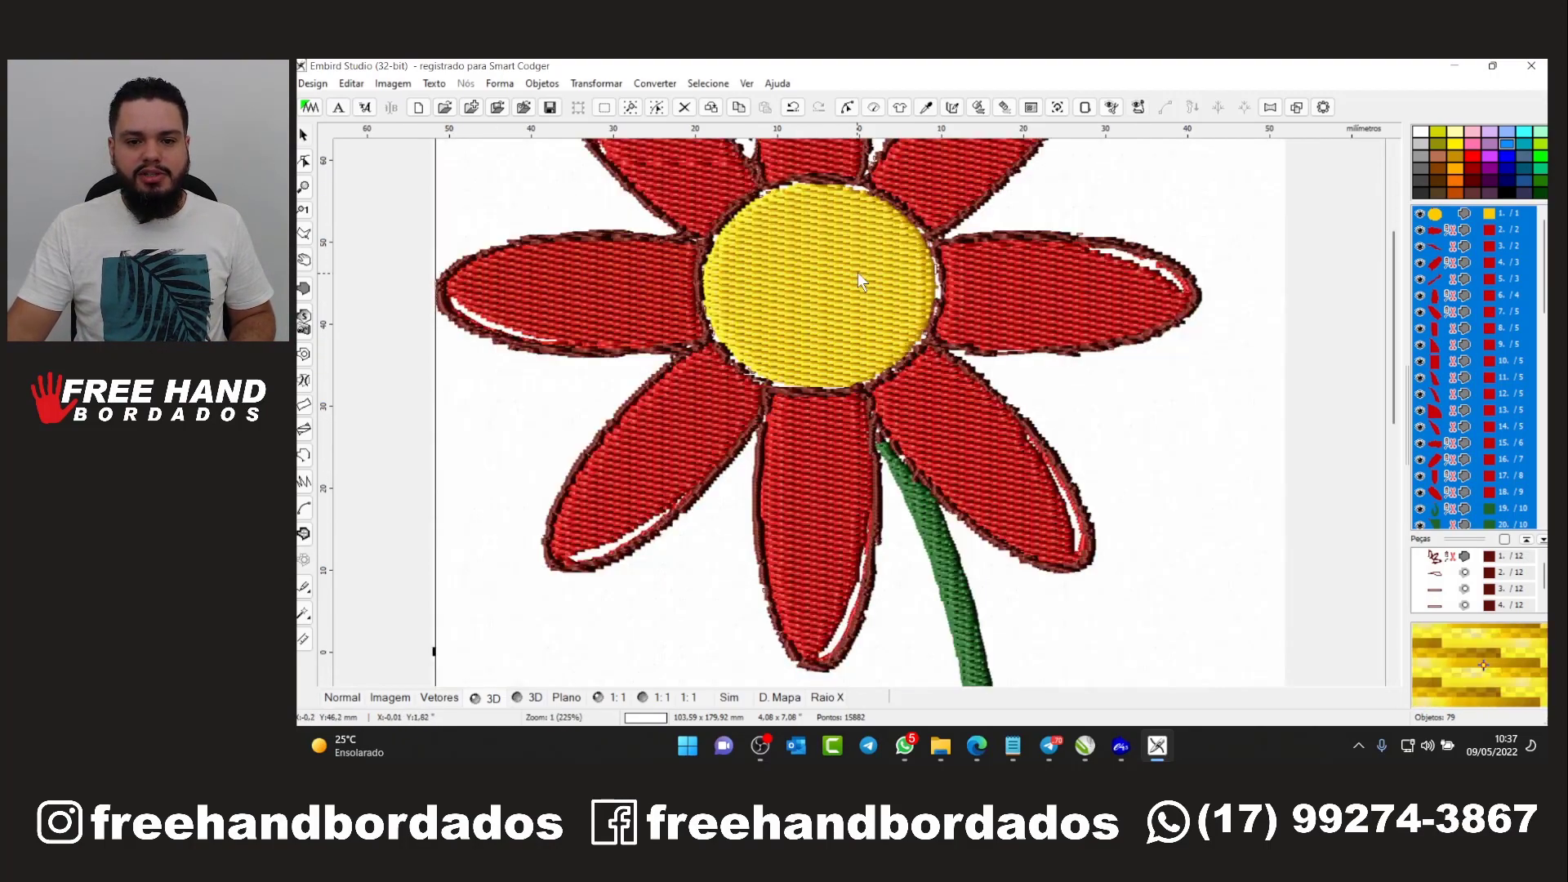
{"action": "scroll", "coordinate": [858, 278], "scroll_direction": "down", "scroll_amount": 2}
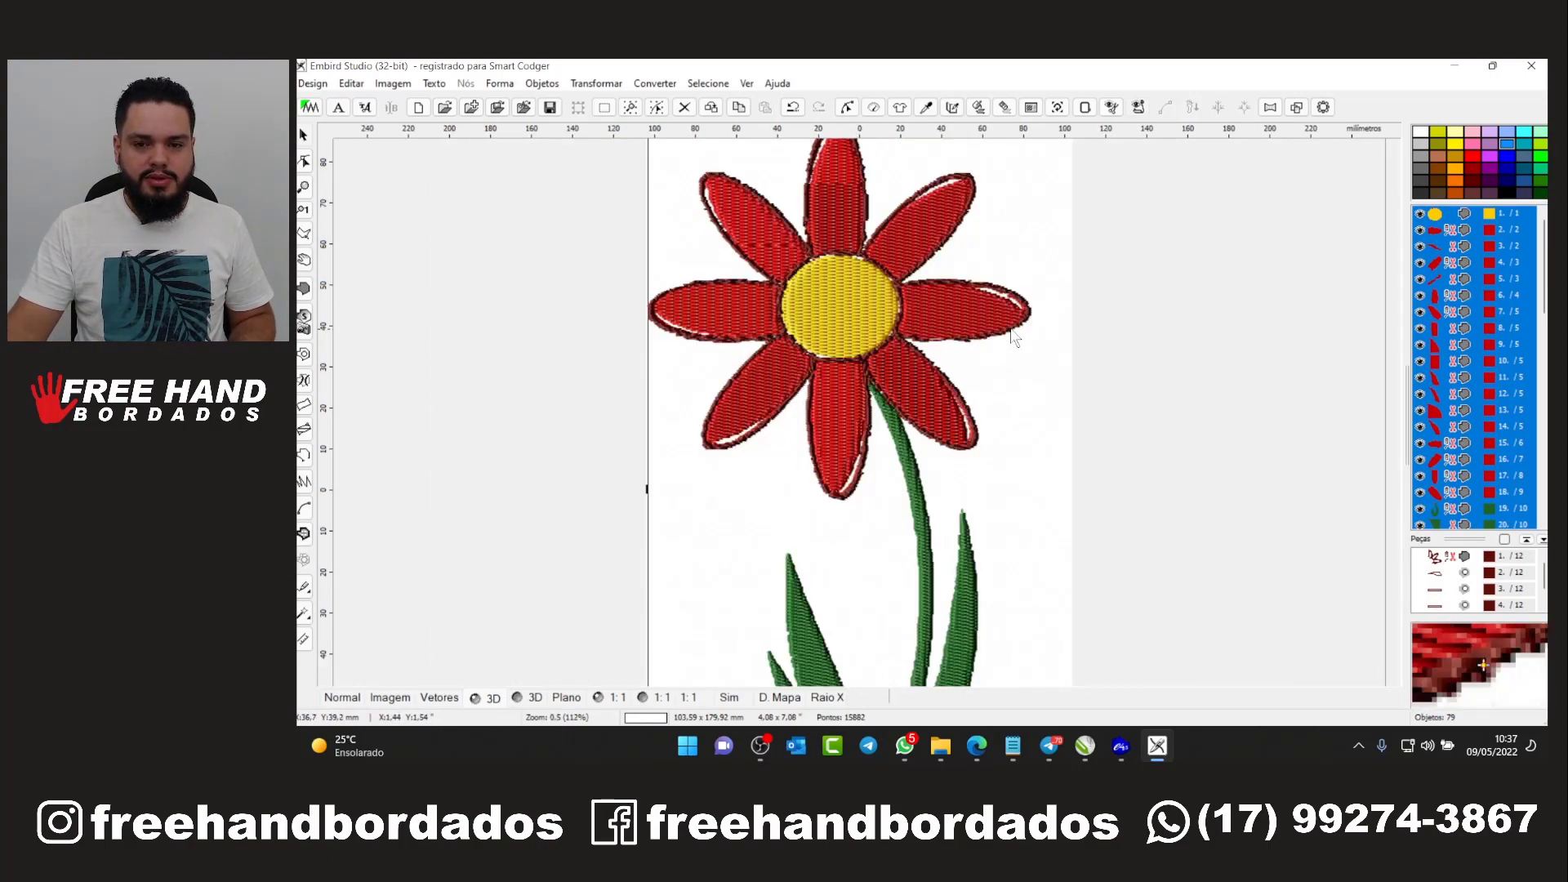
{"action": "scroll", "coordinate": [849, 282], "scroll_direction": "up", "scroll_amount": 3}
{"action": "scroll", "coordinate": [848, 282], "scroll_direction": "up", "scroll_amount": 1}
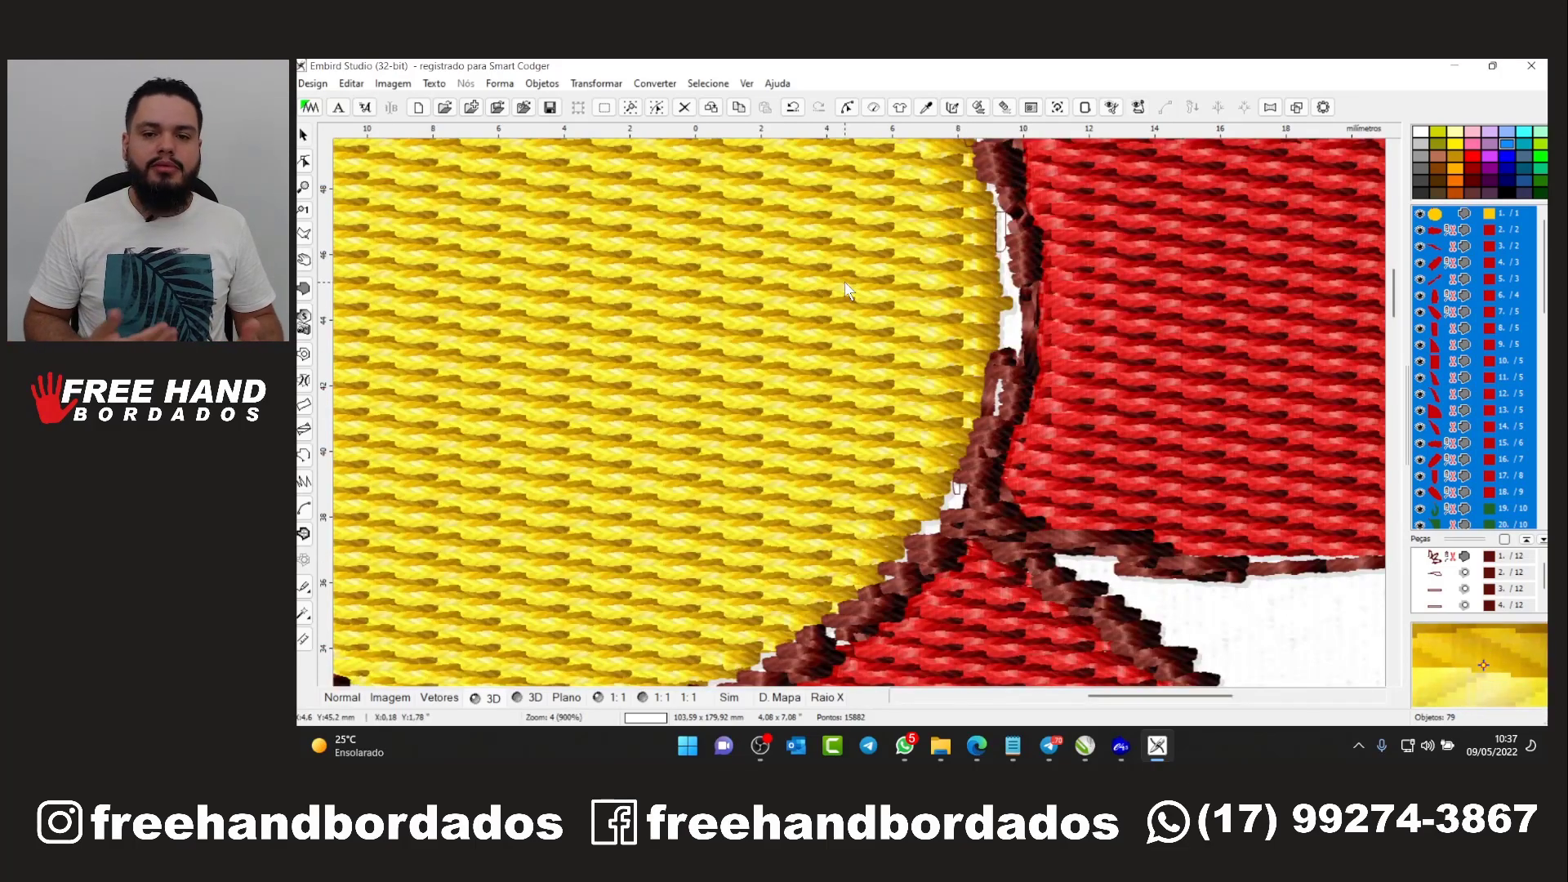
{"action": "scroll", "coordinate": [848, 285], "scroll_direction": "down", "scroll_amount": 1}
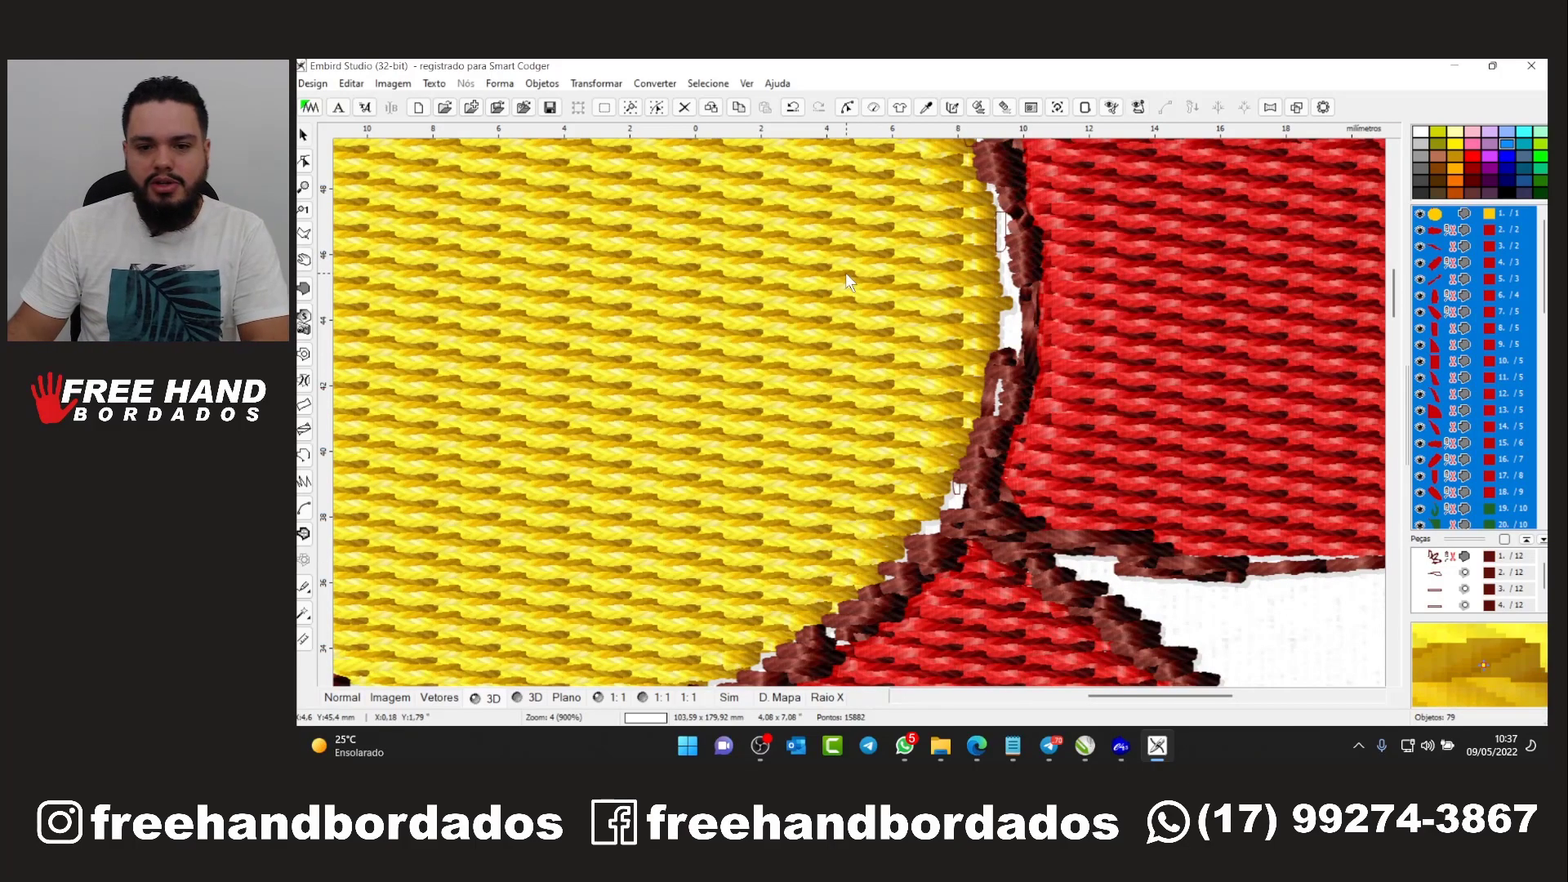
{"action": "scroll", "coordinate": [930, 433], "scroll_direction": "down", "scroll_amount": 1}
{"action": "scroll", "coordinate": [949, 500], "scroll_direction": "down", "scroll_amount": 1}
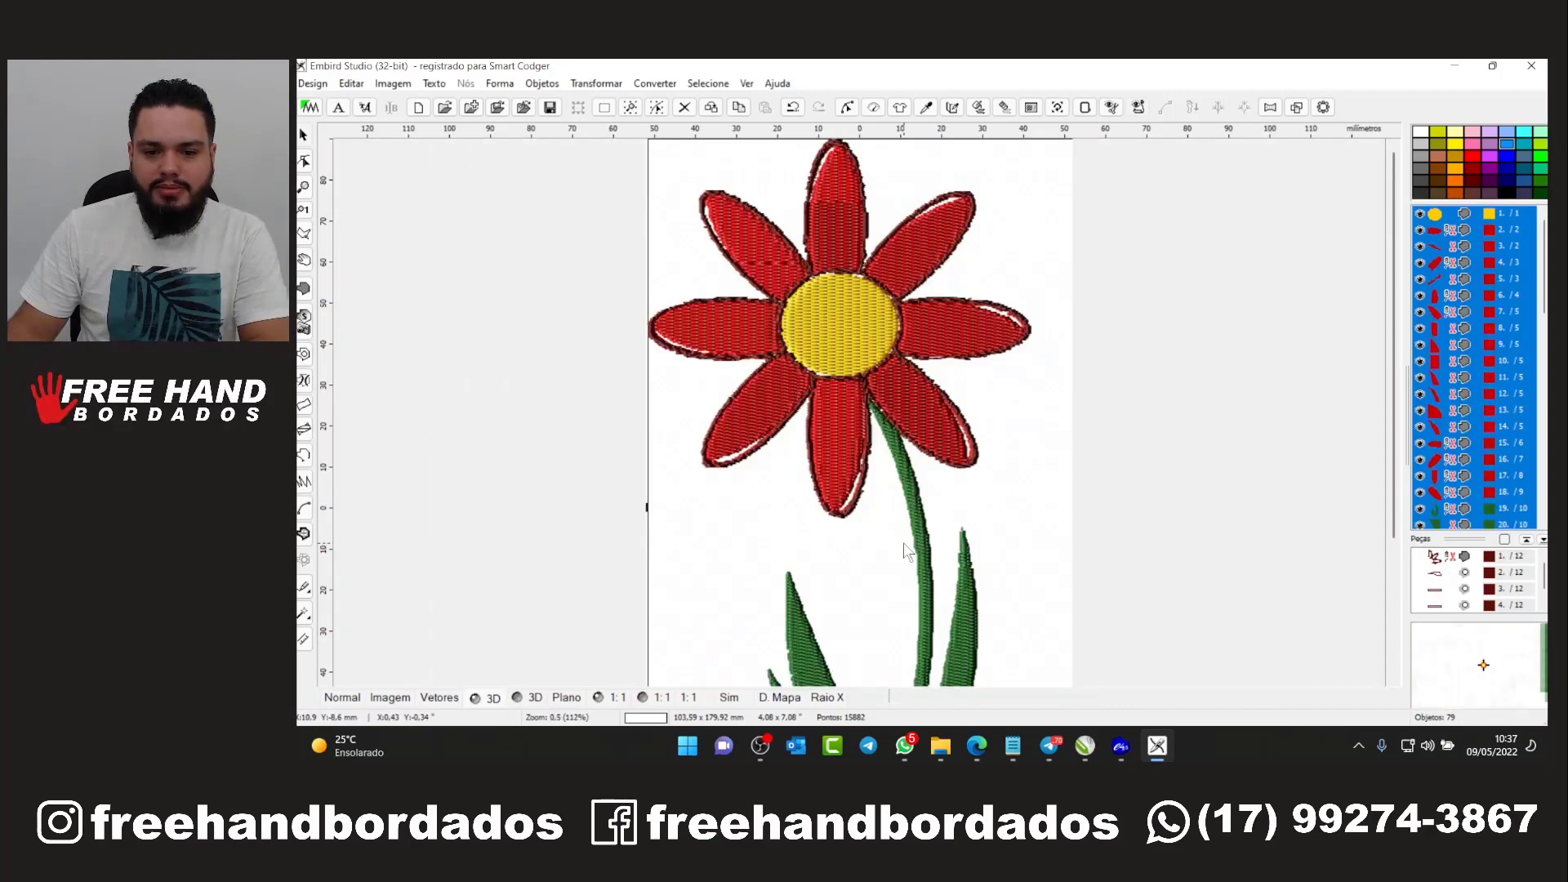
{"action": "scroll", "coordinate": [845, 464], "scroll_direction": "up", "scroll_amount": 3}
{"action": "scroll", "coordinate": [808, 451], "scroll_direction": "down", "scroll_amount": 1}
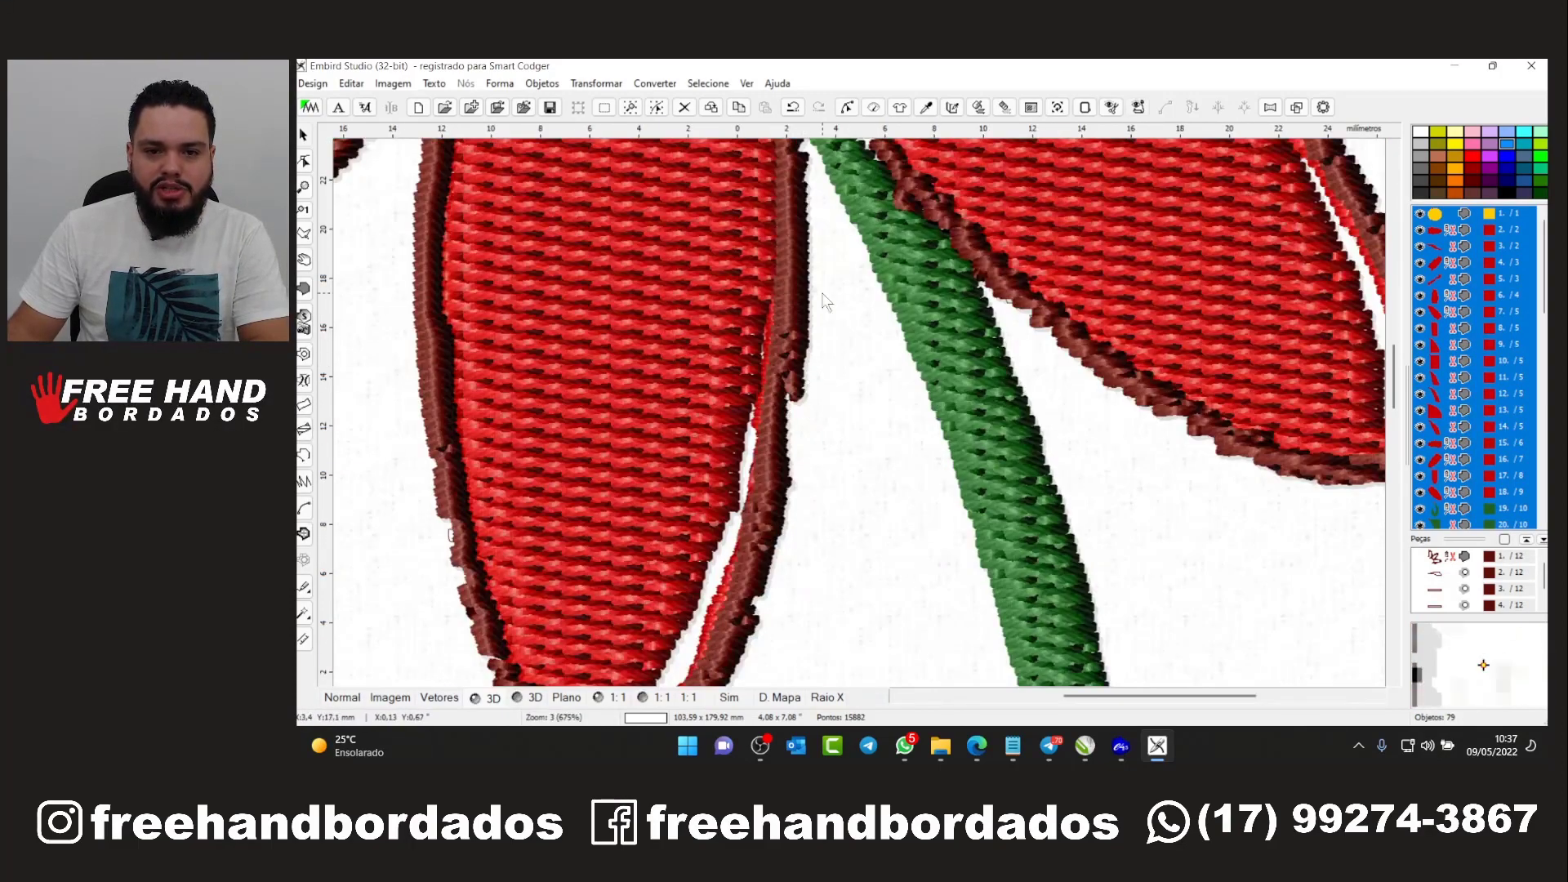
Save the whole flower design to the desktop in Embird Outline Format under the name "flor embird"
{"action": "scroll", "coordinate": [1037, 307], "scroll_direction": "down", "scroll_amount": 2}
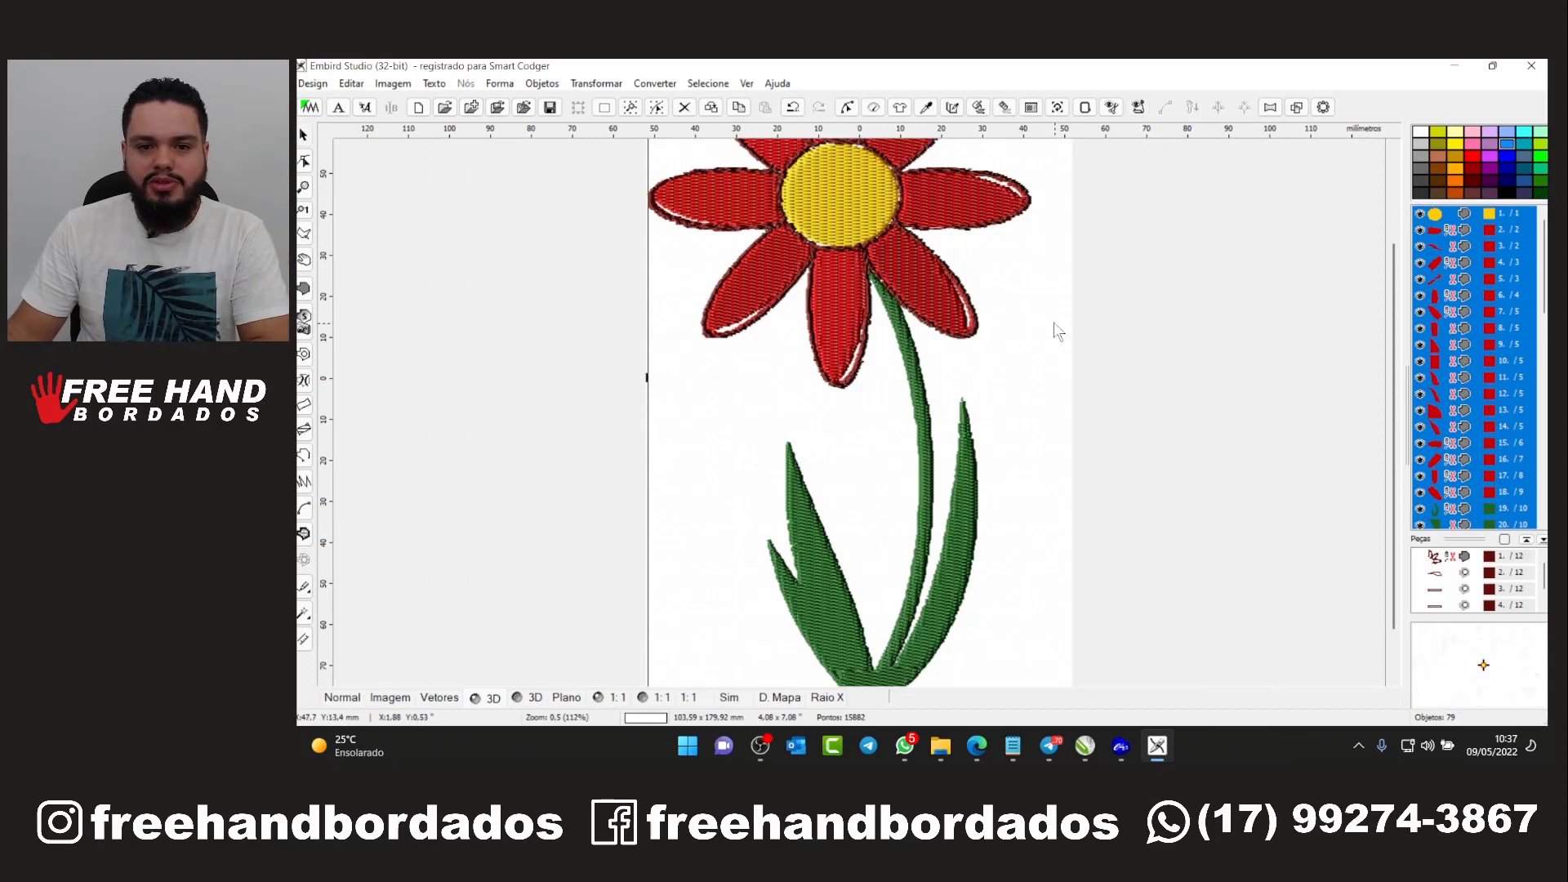
{"action": "scroll", "coordinate": [1037, 303], "scroll_direction": "down", "scroll_amount": 1}
{"action": "scroll", "coordinate": [909, 360], "scroll_direction": "up", "scroll_amount": 1}
{"action": "scroll", "coordinate": [909, 360], "scroll_direction": "down", "scroll_amount": 1}
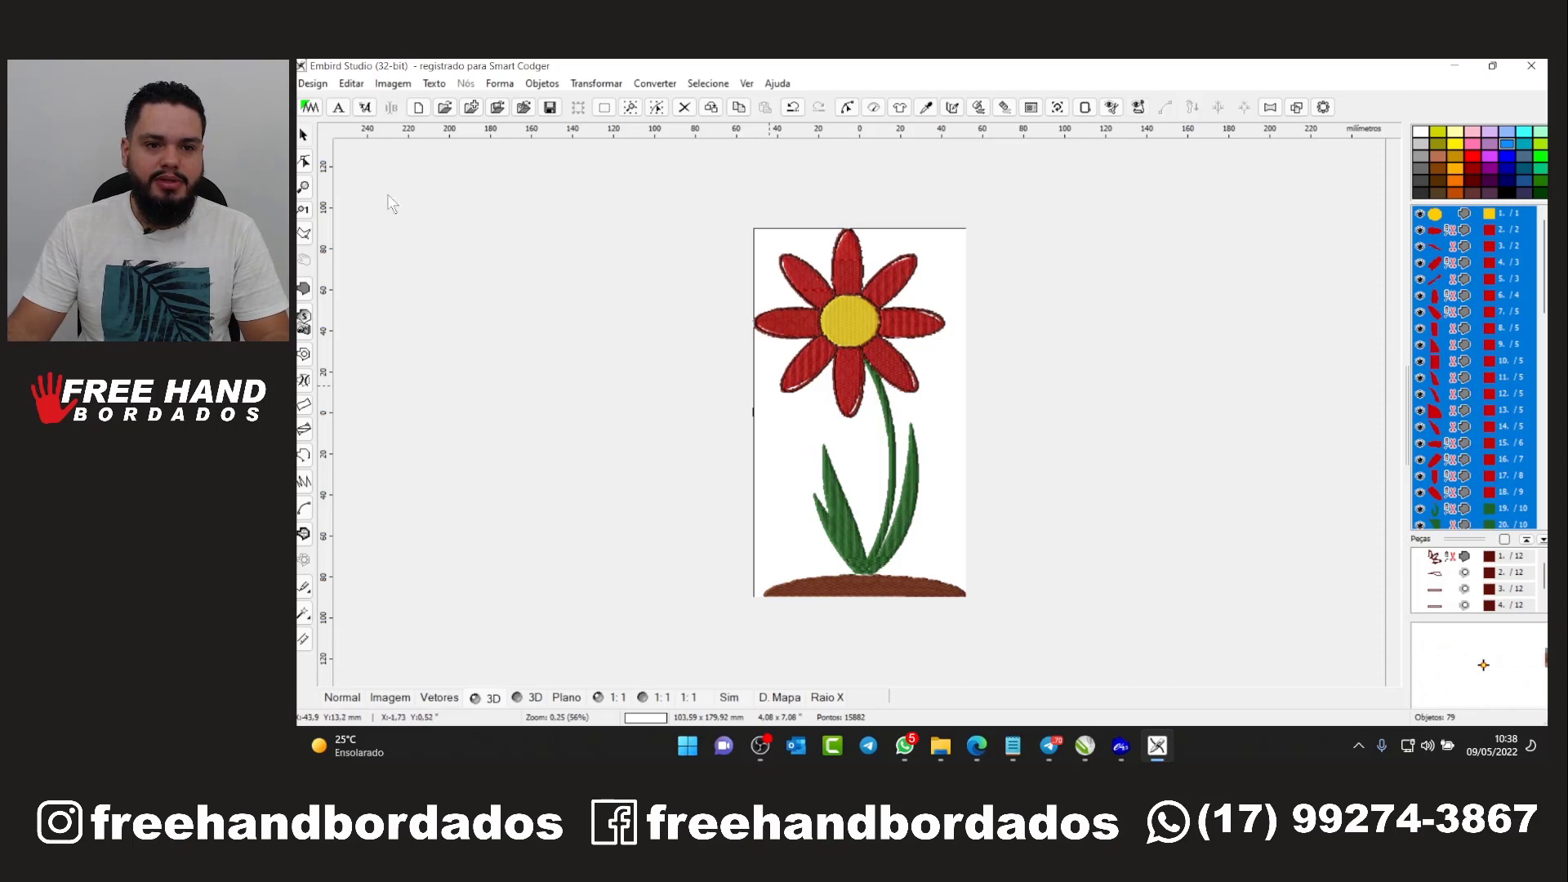
{"action": "left_click", "coordinate": [313, 83]}
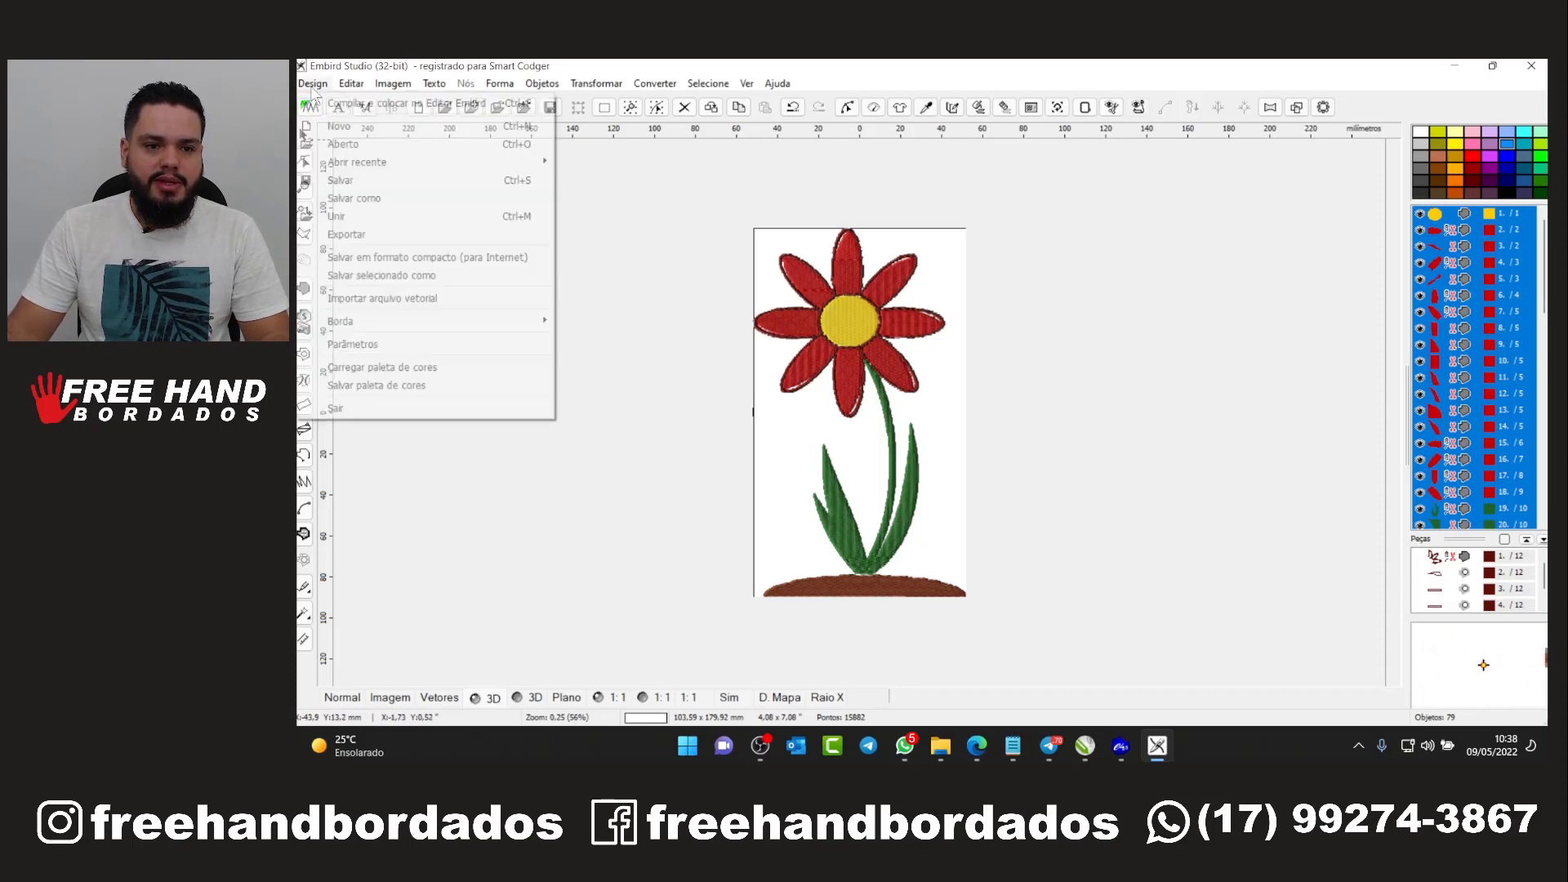
{"action": "left_click", "coordinate": [353, 198]}
{"action": "left_click", "coordinate": [620, 309]}
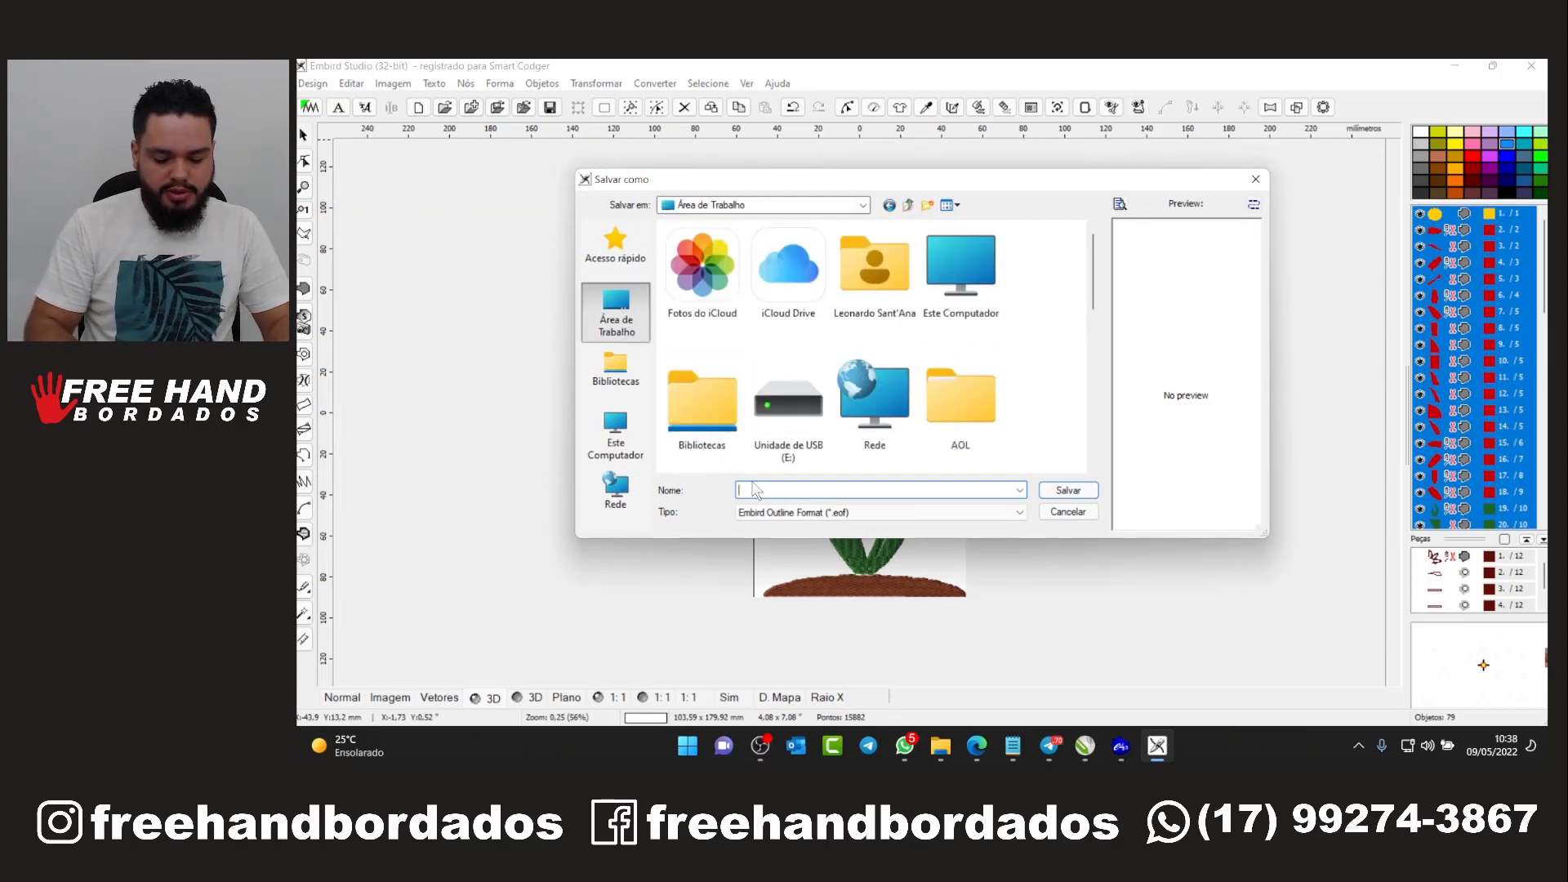
{"action": "type", "text": "flor"}
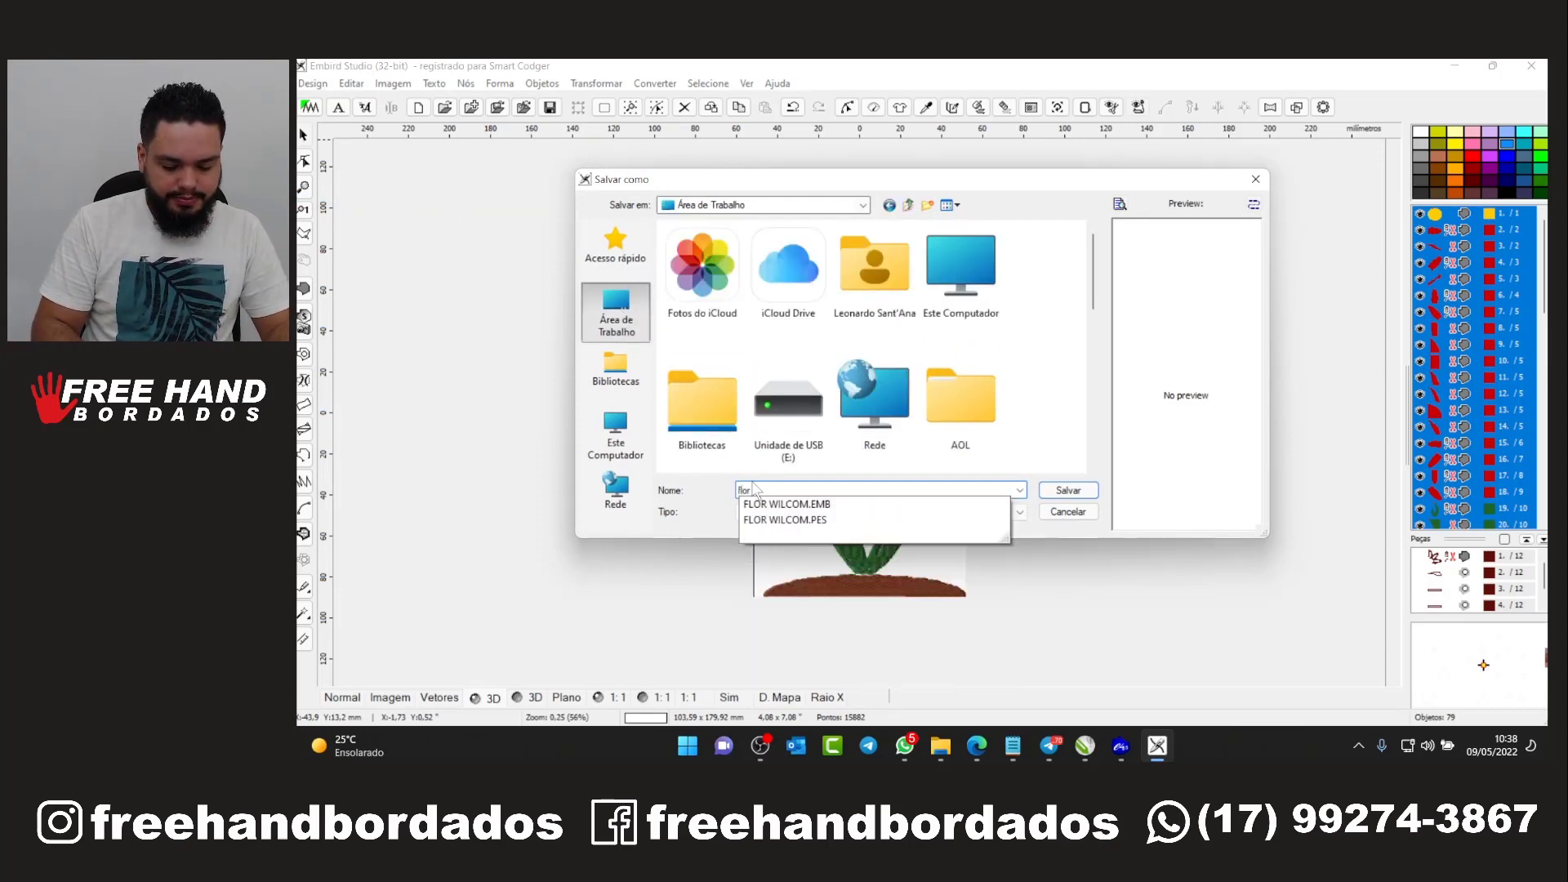
{"action": "type", "text": " embird"}
{"action": "key", "text": "Return"}
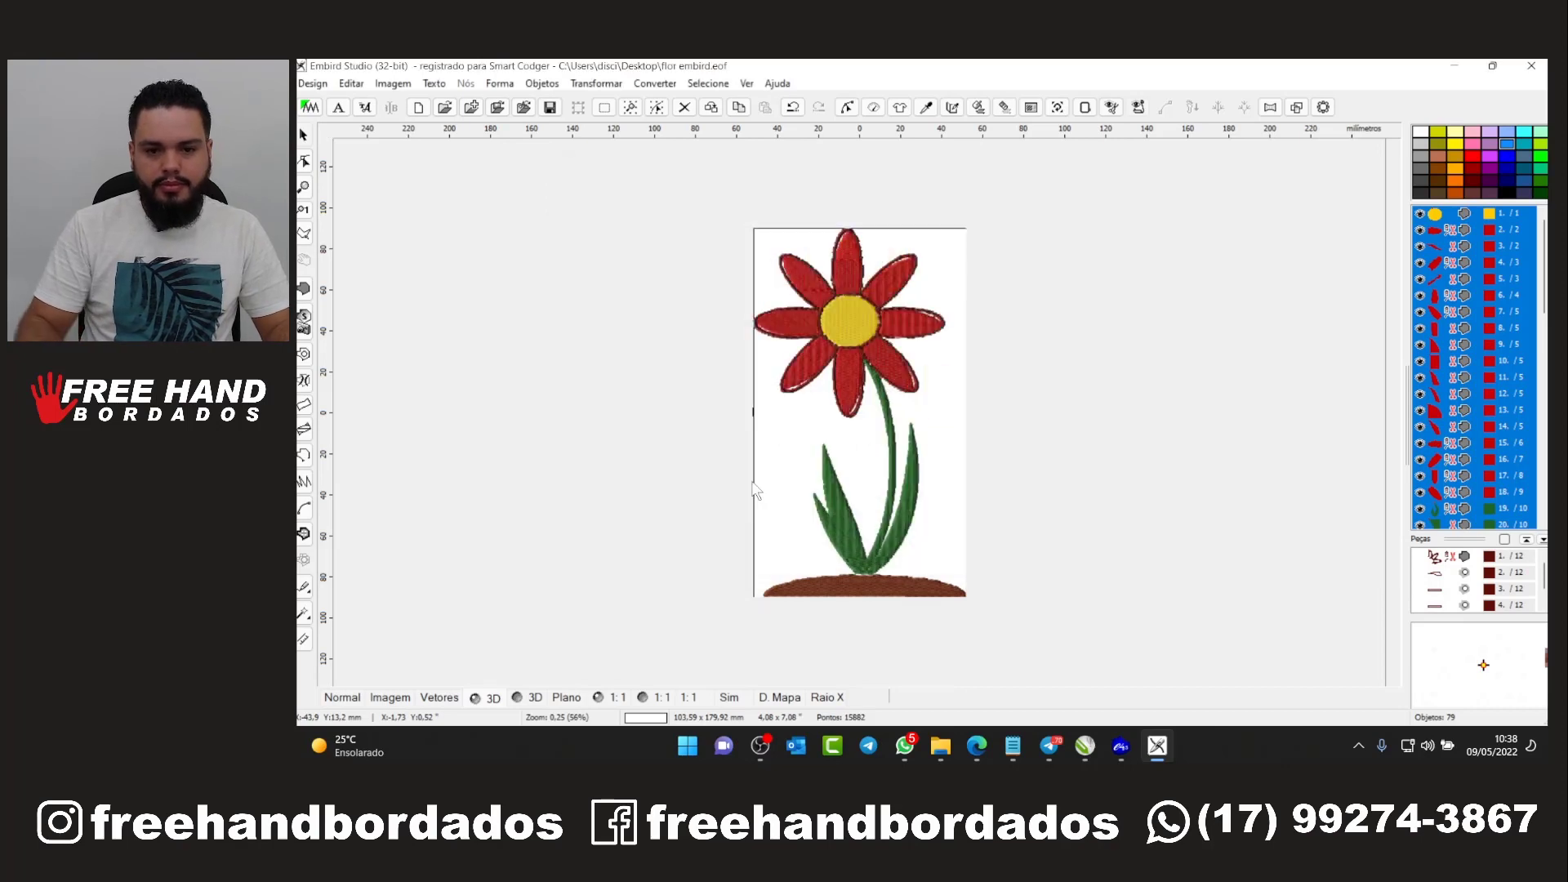
Compile the flower design, place it in Embird Editor and show its stitches in 3D
{"action": "left_click", "coordinate": [310, 108]}
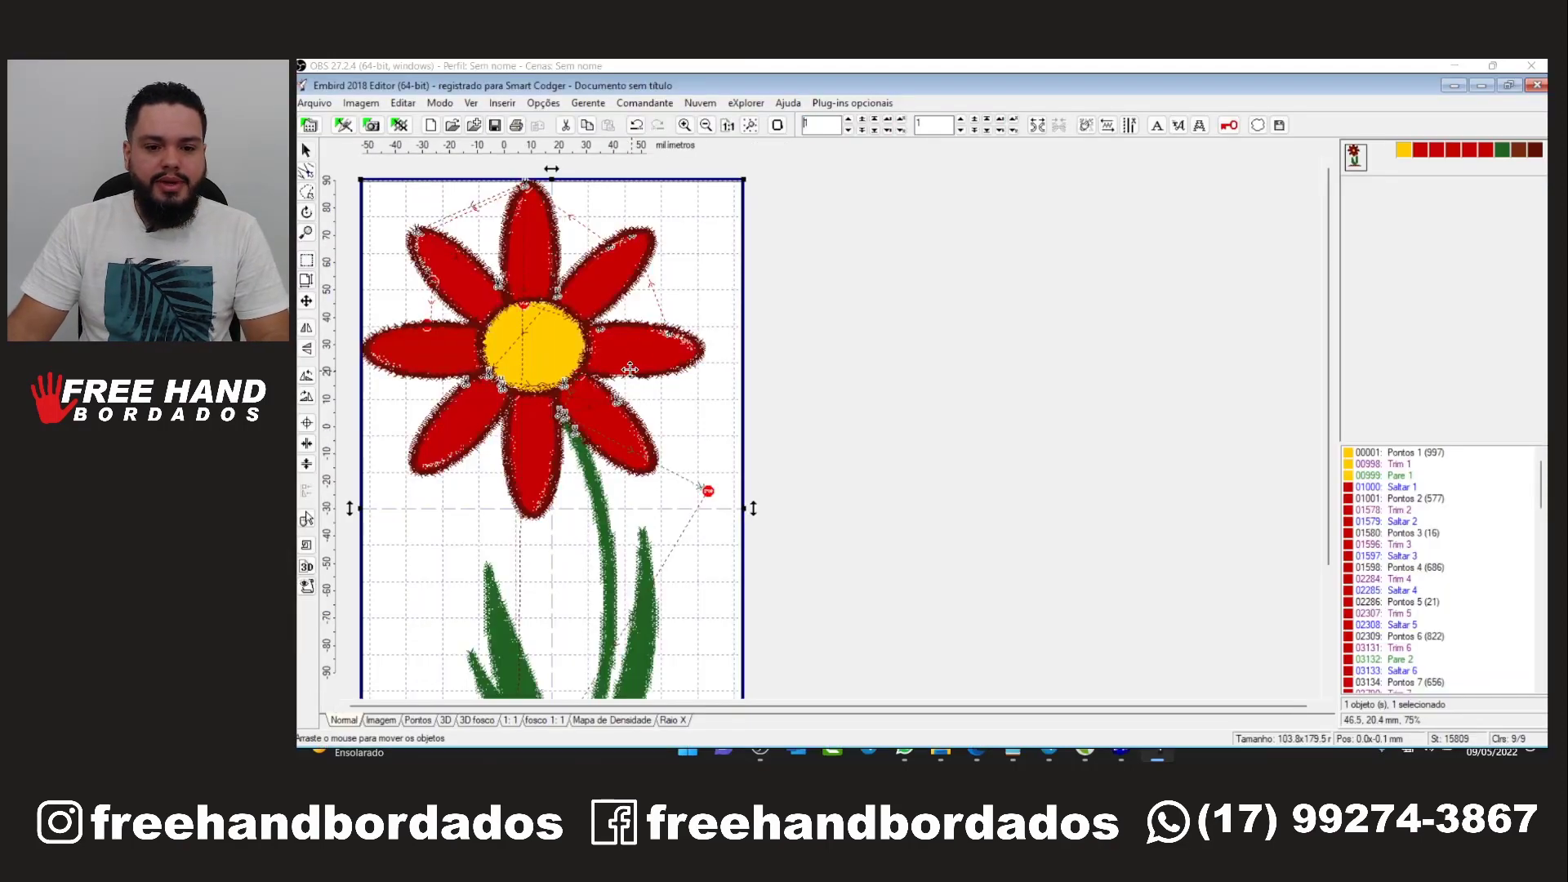
{"action": "left_click", "coordinate": [445, 719]}
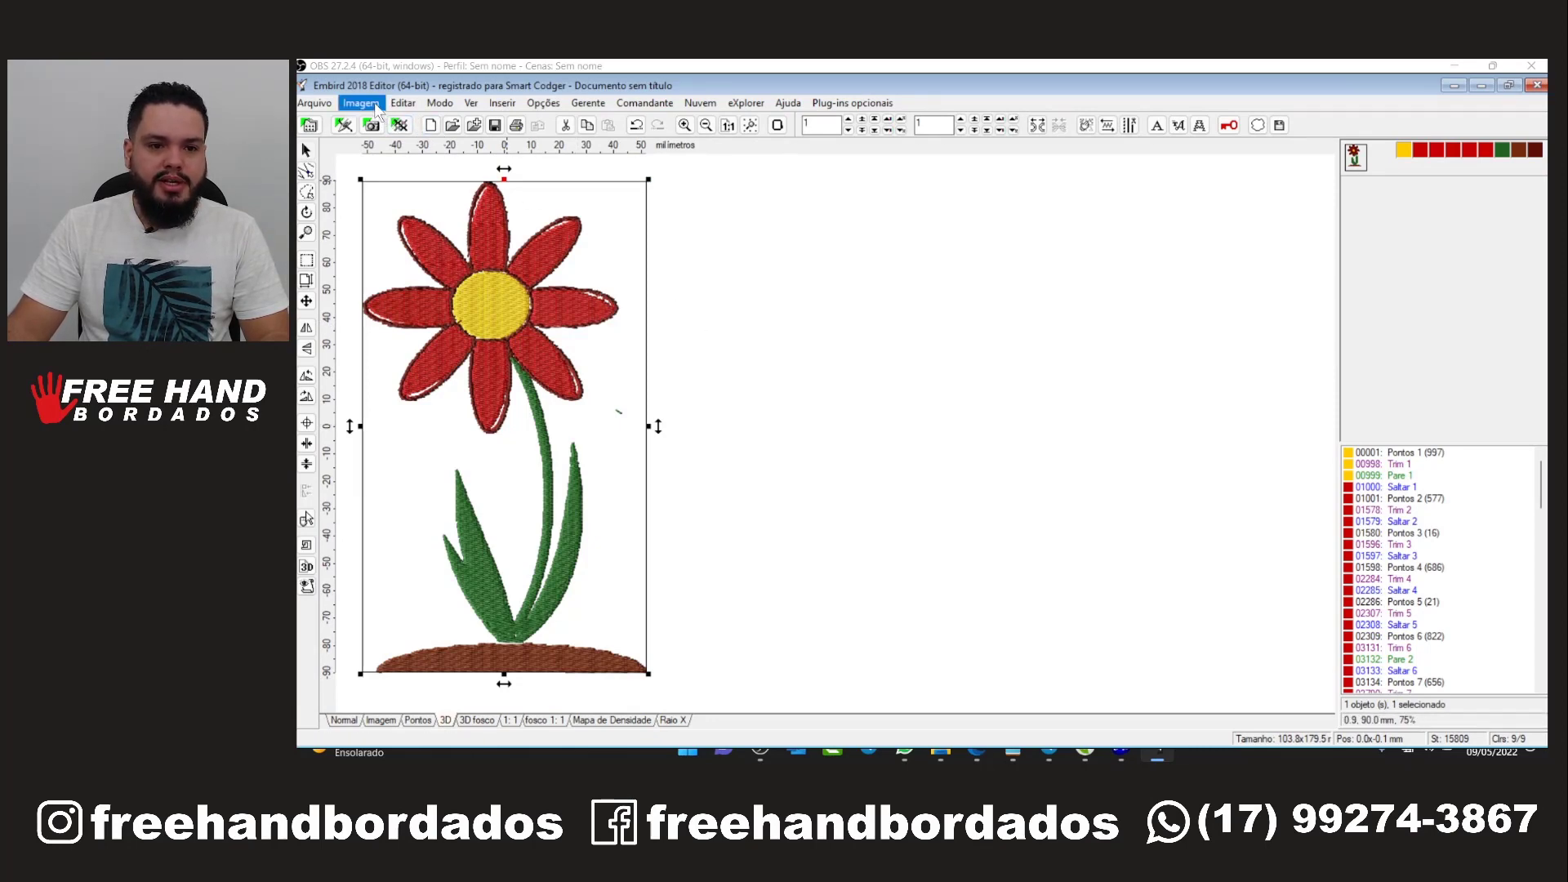
Save the compiled design as a Melco EXP stitch file named "flor embird" on the desktop
{"action": "left_click", "coordinate": [314, 103]}
{"action": "left_click", "coordinate": [347, 221]}
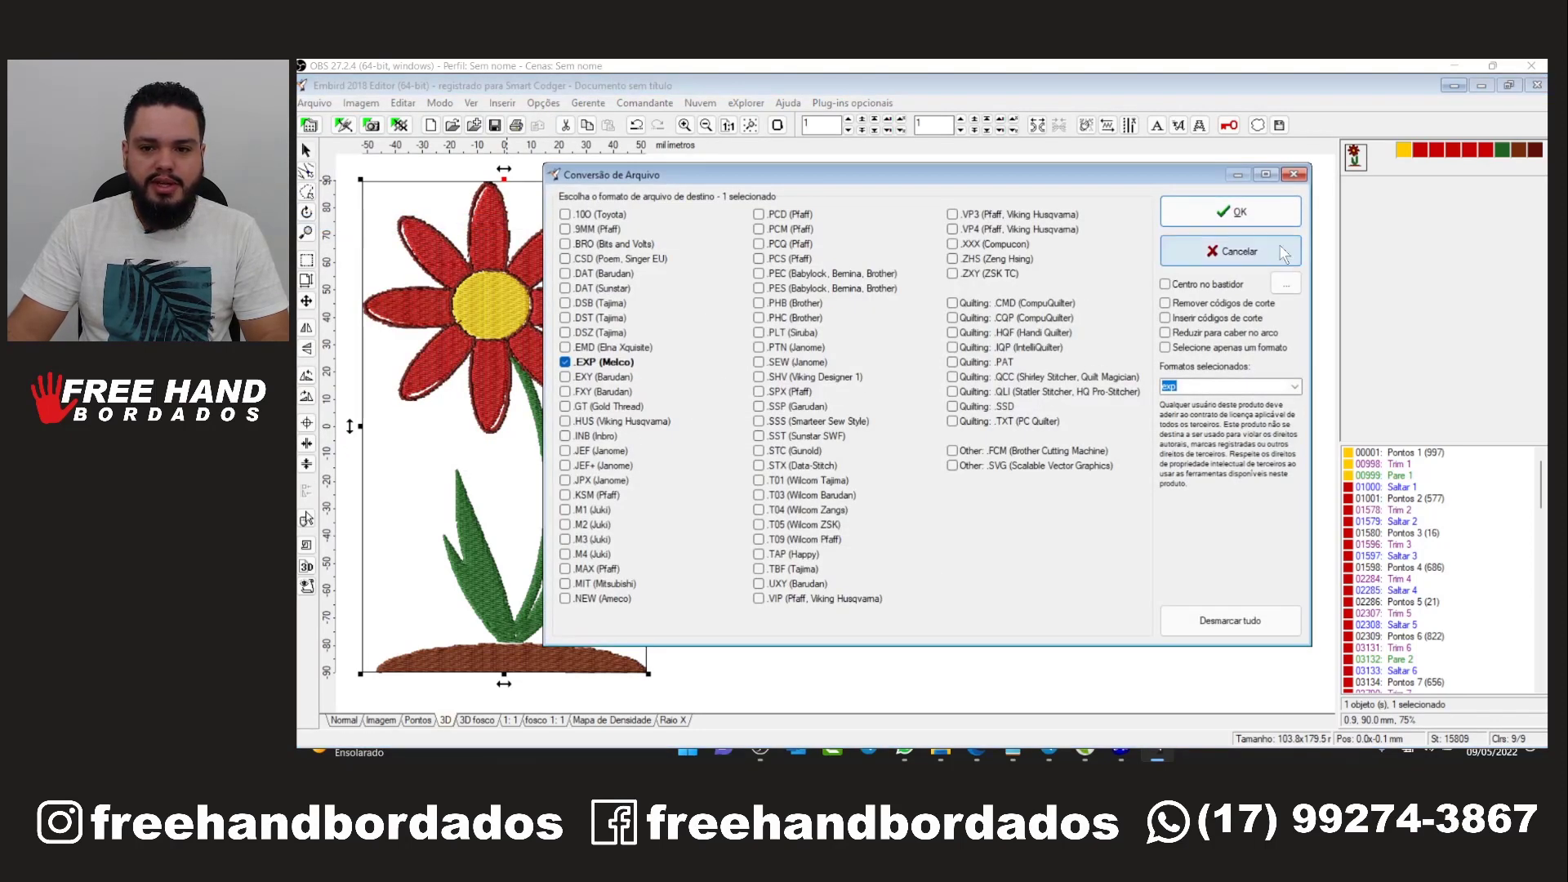
{"action": "left_click", "coordinate": [1279, 217]}
{"action": "type", "text": "flor embird"}
{"action": "left_click", "coordinate": [1045, 493]}
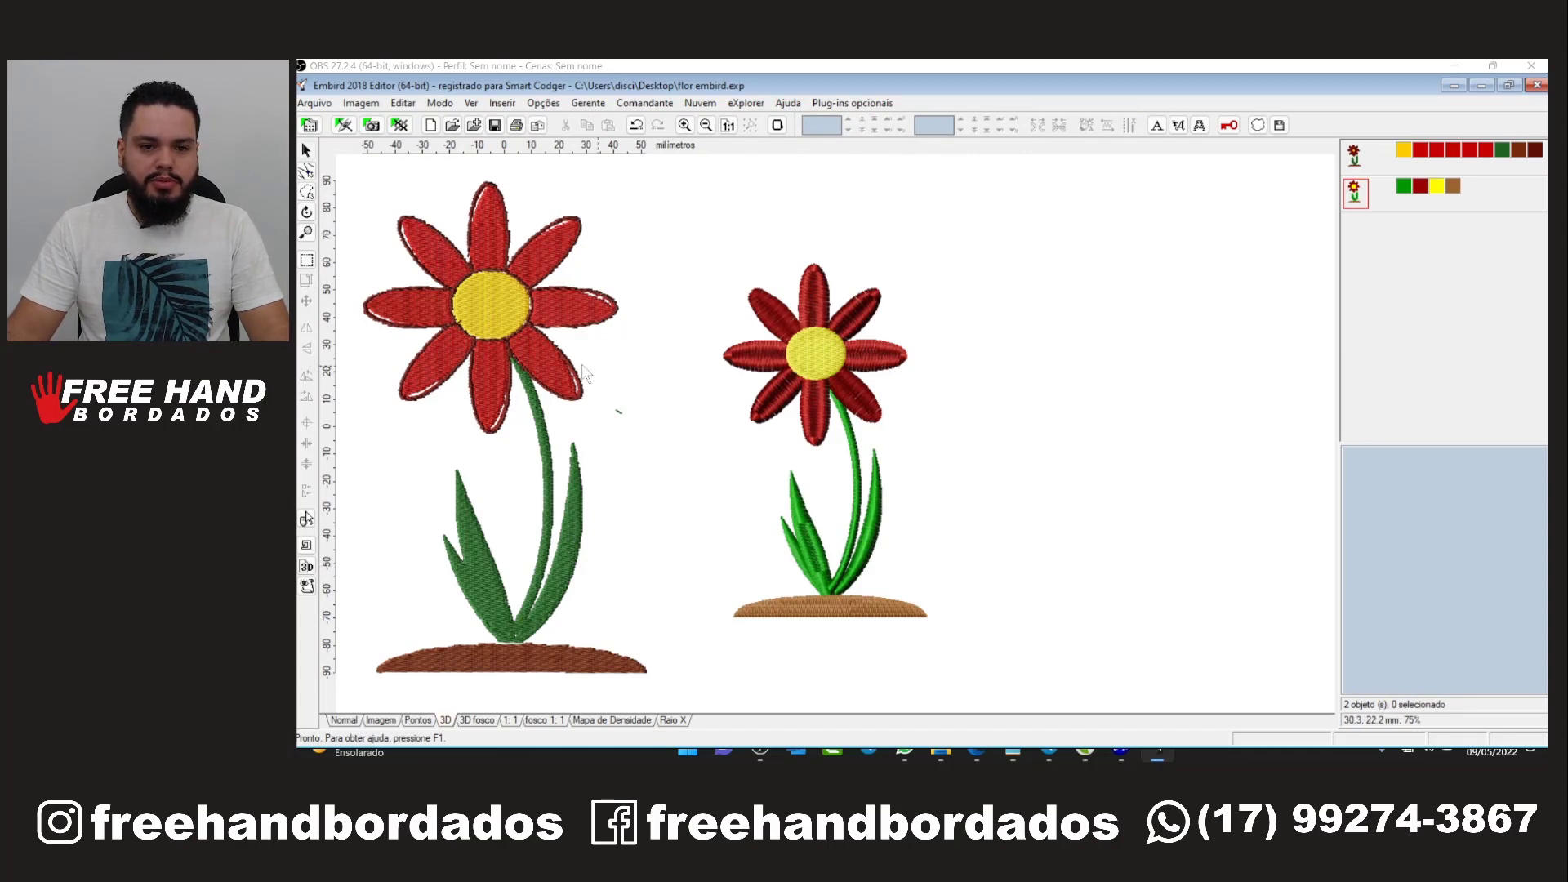
Compare the 3D stitches of the traced flower's petals, centre, stem and leaves with those of the second flower design beside it
{"action": "scroll", "coordinate": [760, 333], "scroll_direction": "up", "scroll_amount": 1}
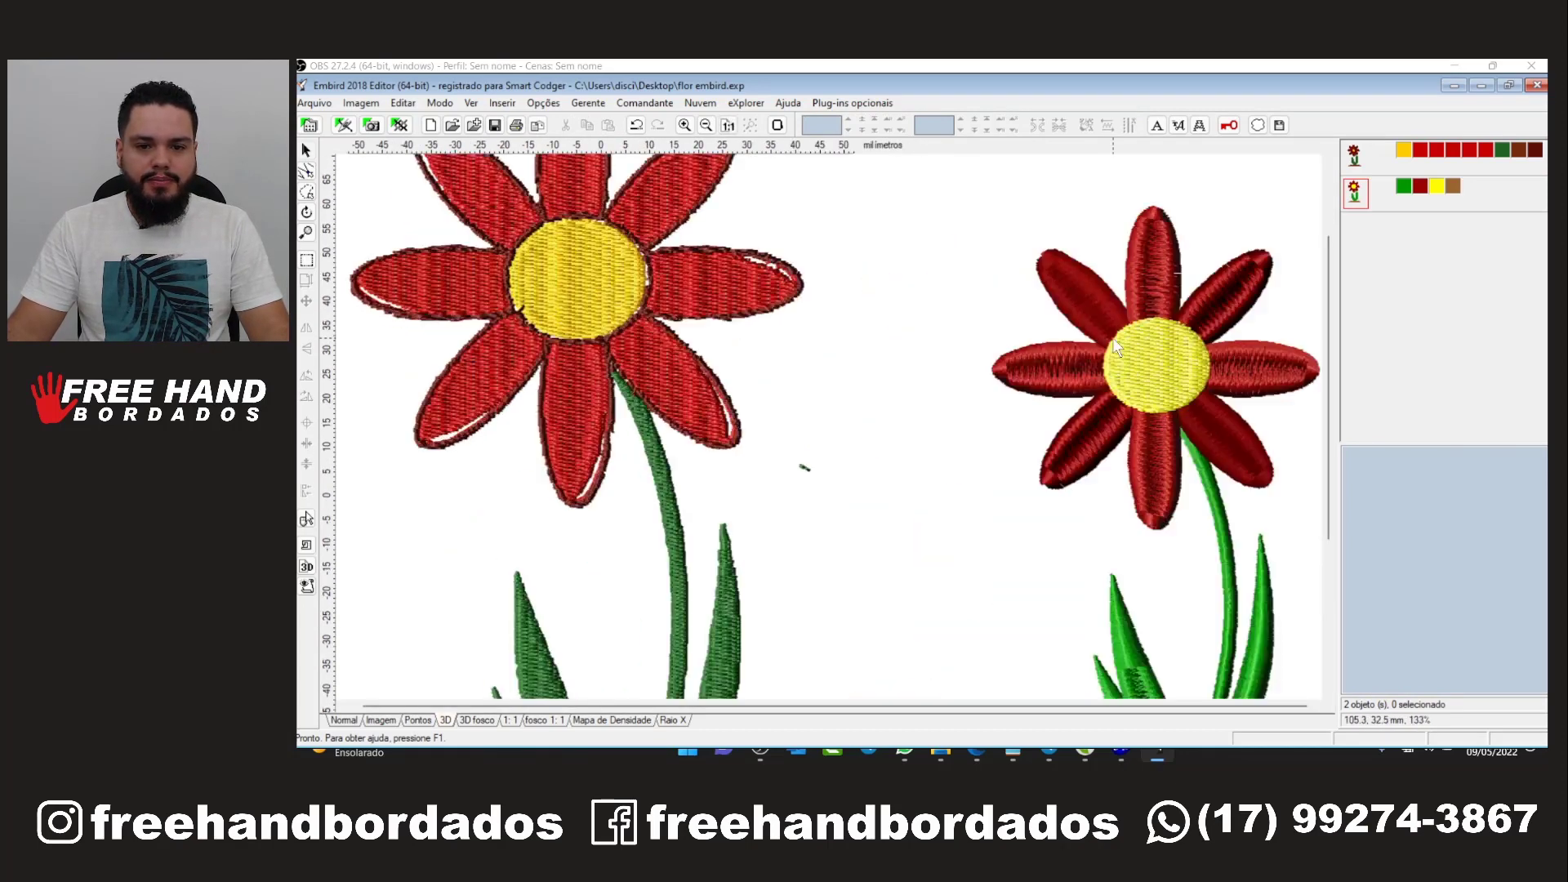
{"action": "scroll", "coordinate": [1256, 374], "scroll_direction": "up", "scroll_amount": 1}
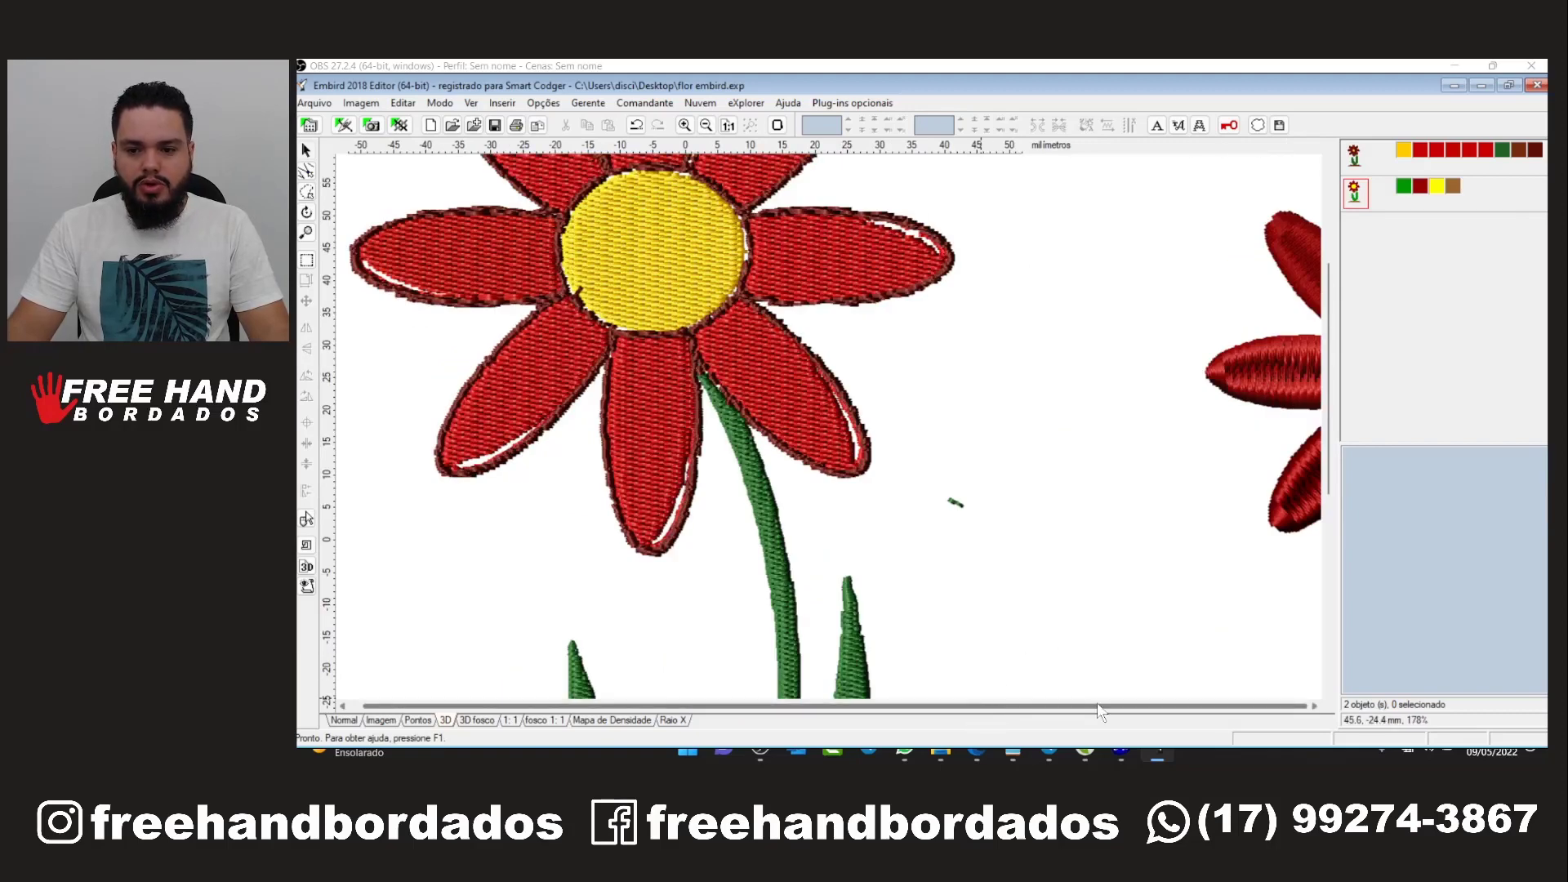
{"action": "scroll", "coordinate": [1138, 518], "scroll_direction": "down", "scroll_amount": 1}
{"action": "scroll", "coordinate": [960, 519], "scroll_direction": "down", "scroll_amount": 1}
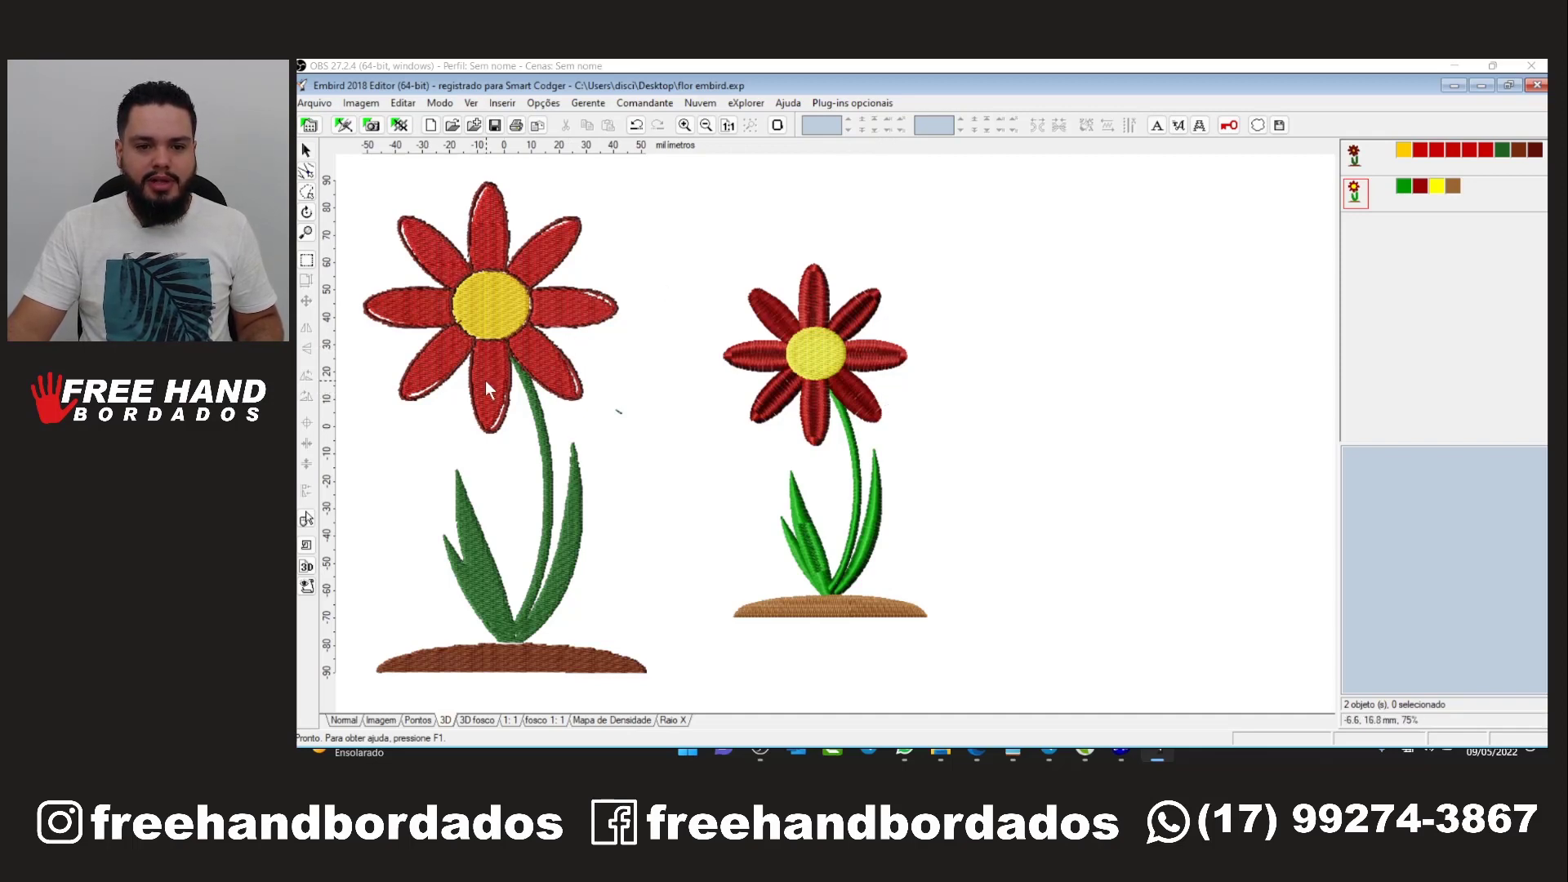
{"action": "scroll", "coordinate": [487, 335], "scroll_direction": "up", "scroll_amount": 2}
{"action": "scroll", "coordinate": [487, 334], "scroll_direction": "down", "scroll_amount": 2}
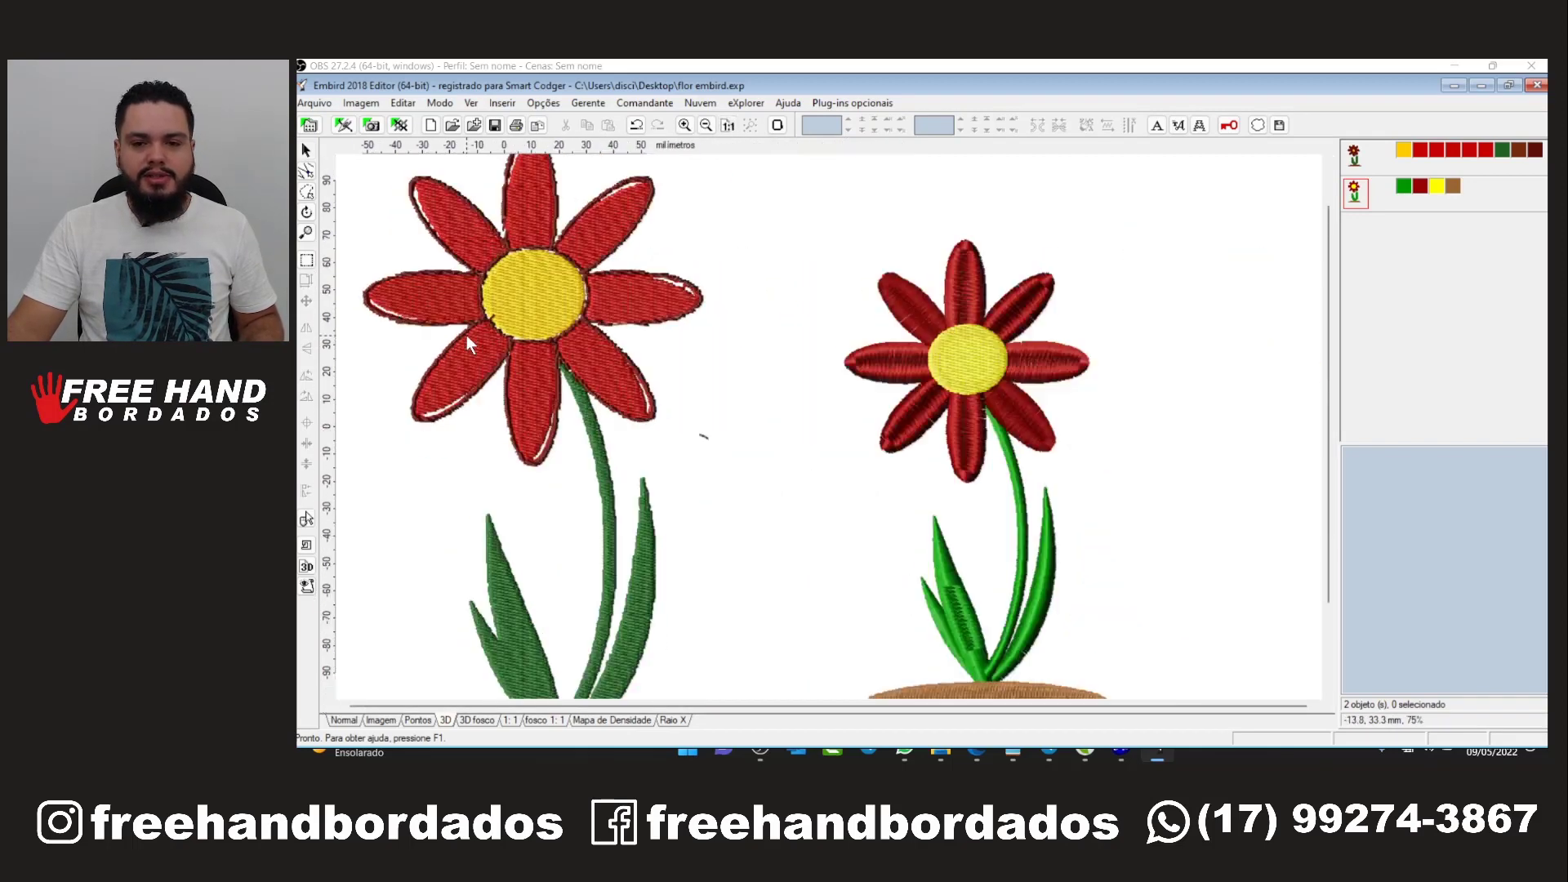